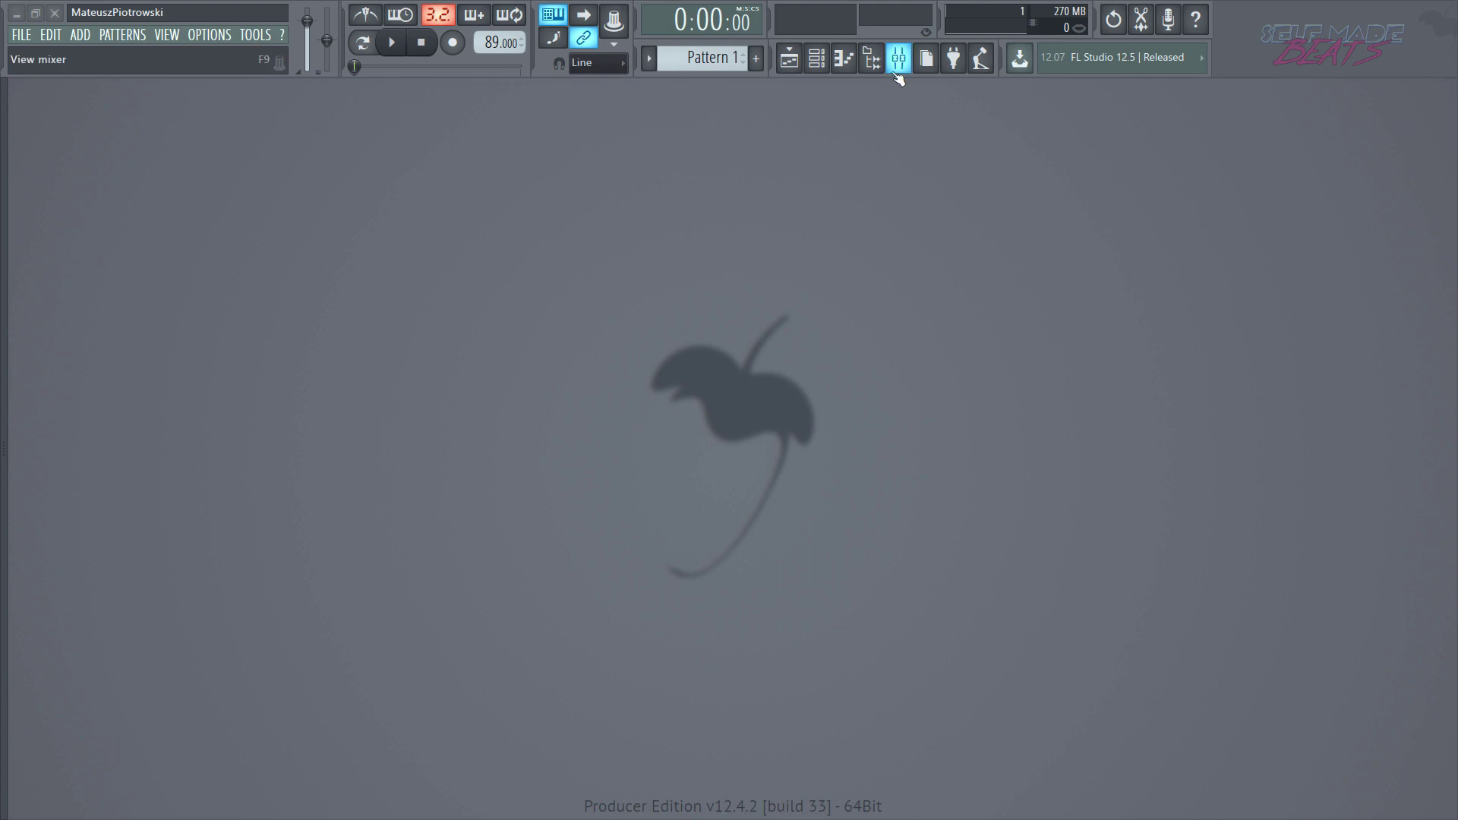
Step: Open the Playlist maximized and listen to the song from about bar 10
{"action": "left_click", "coordinate": [789, 65]}
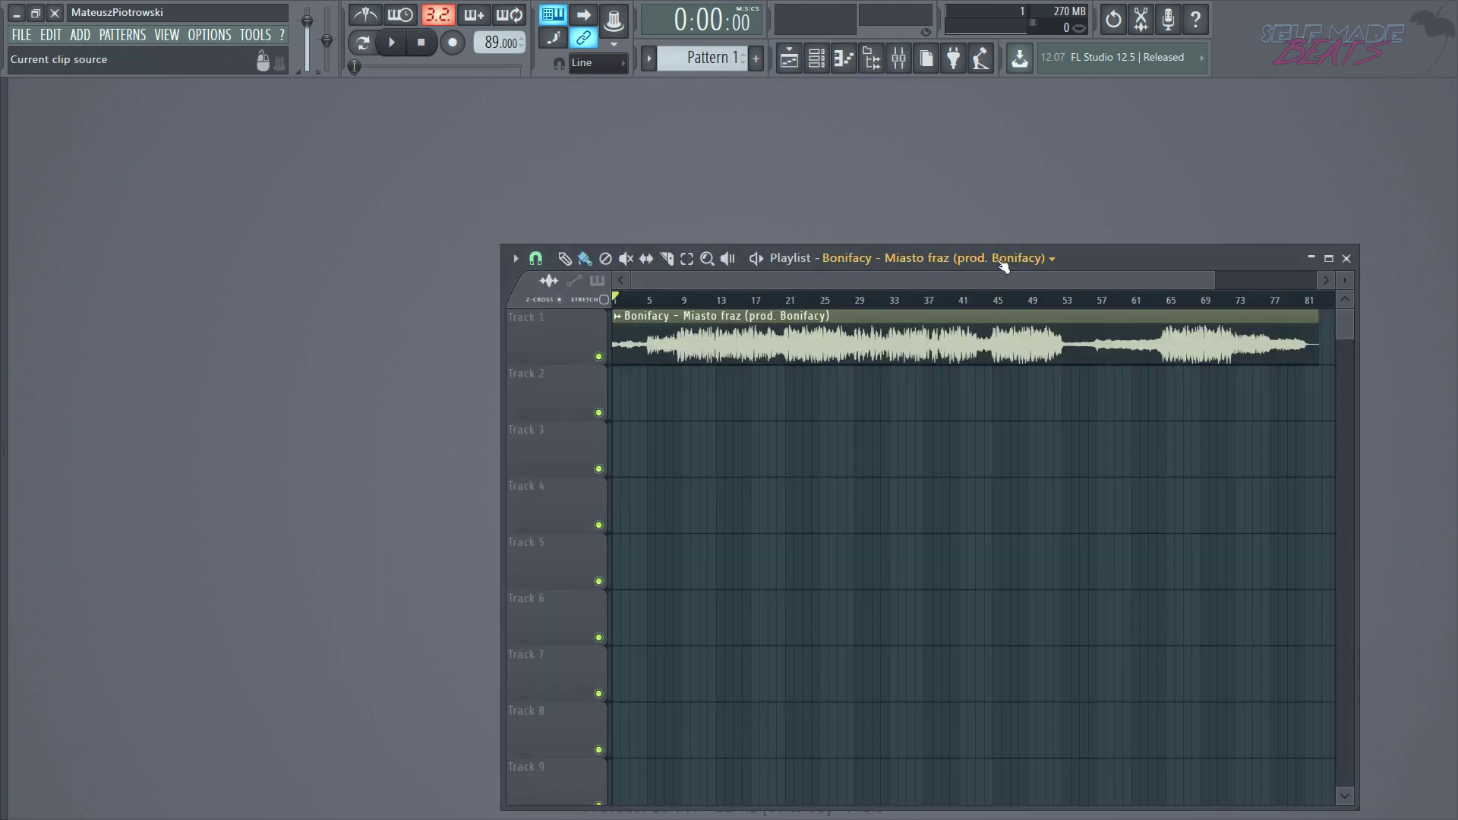
{"action": "double_click", "coordinate": [1120, 258]}
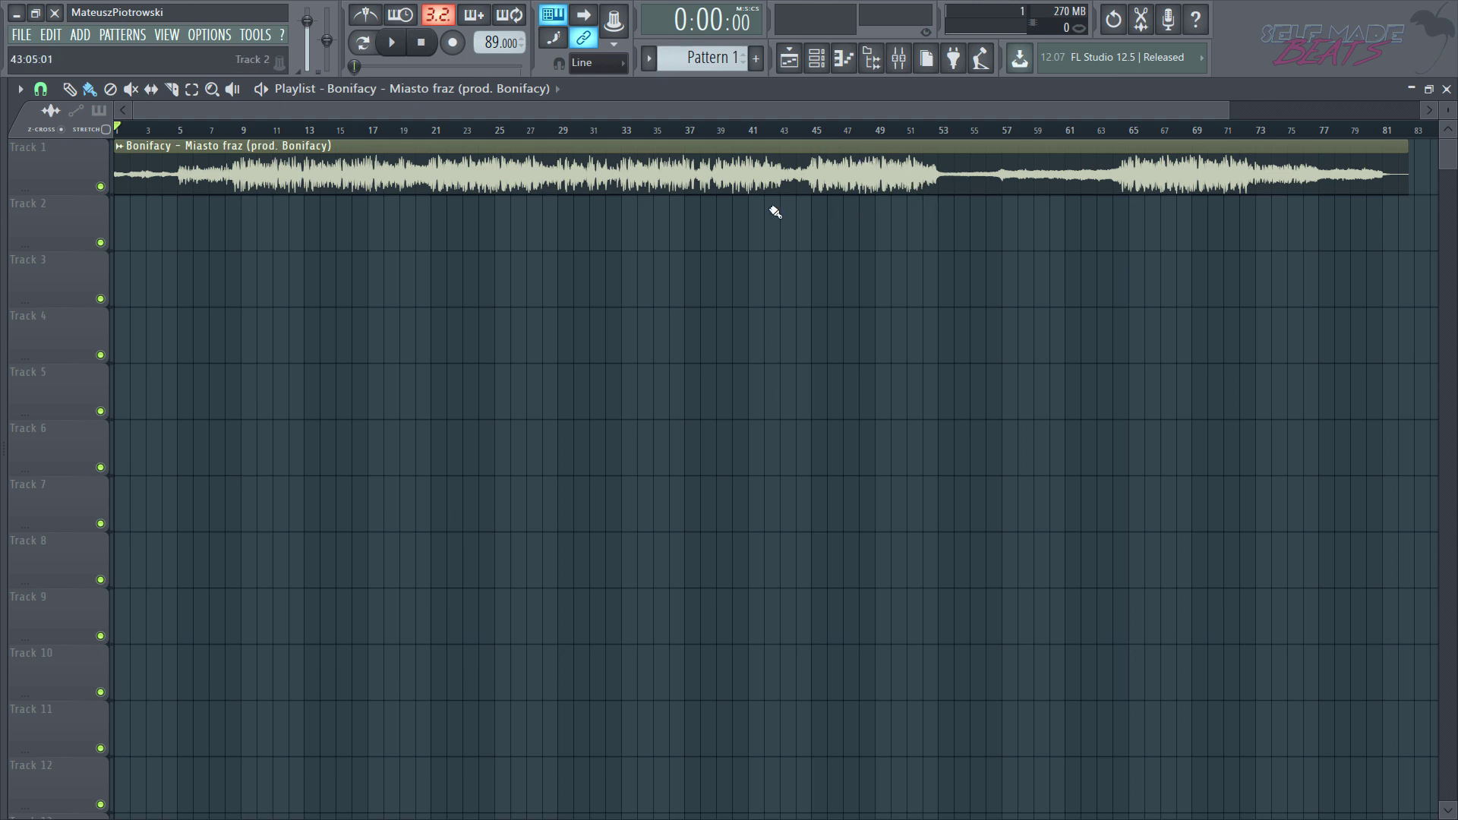
{"action": "left_click", "coordinate": [257, 134]}
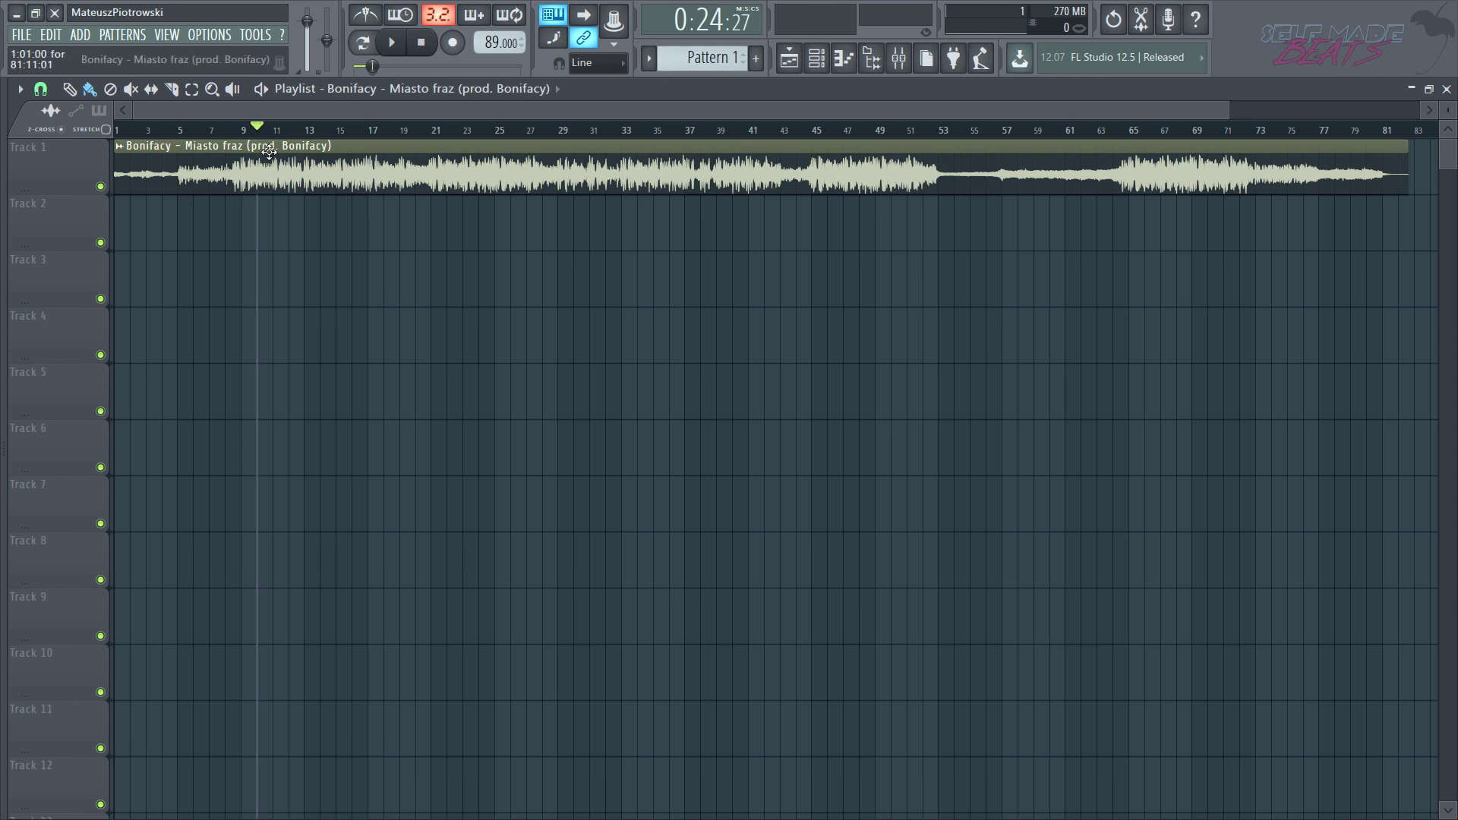
{"action": "key", "text": "space"}
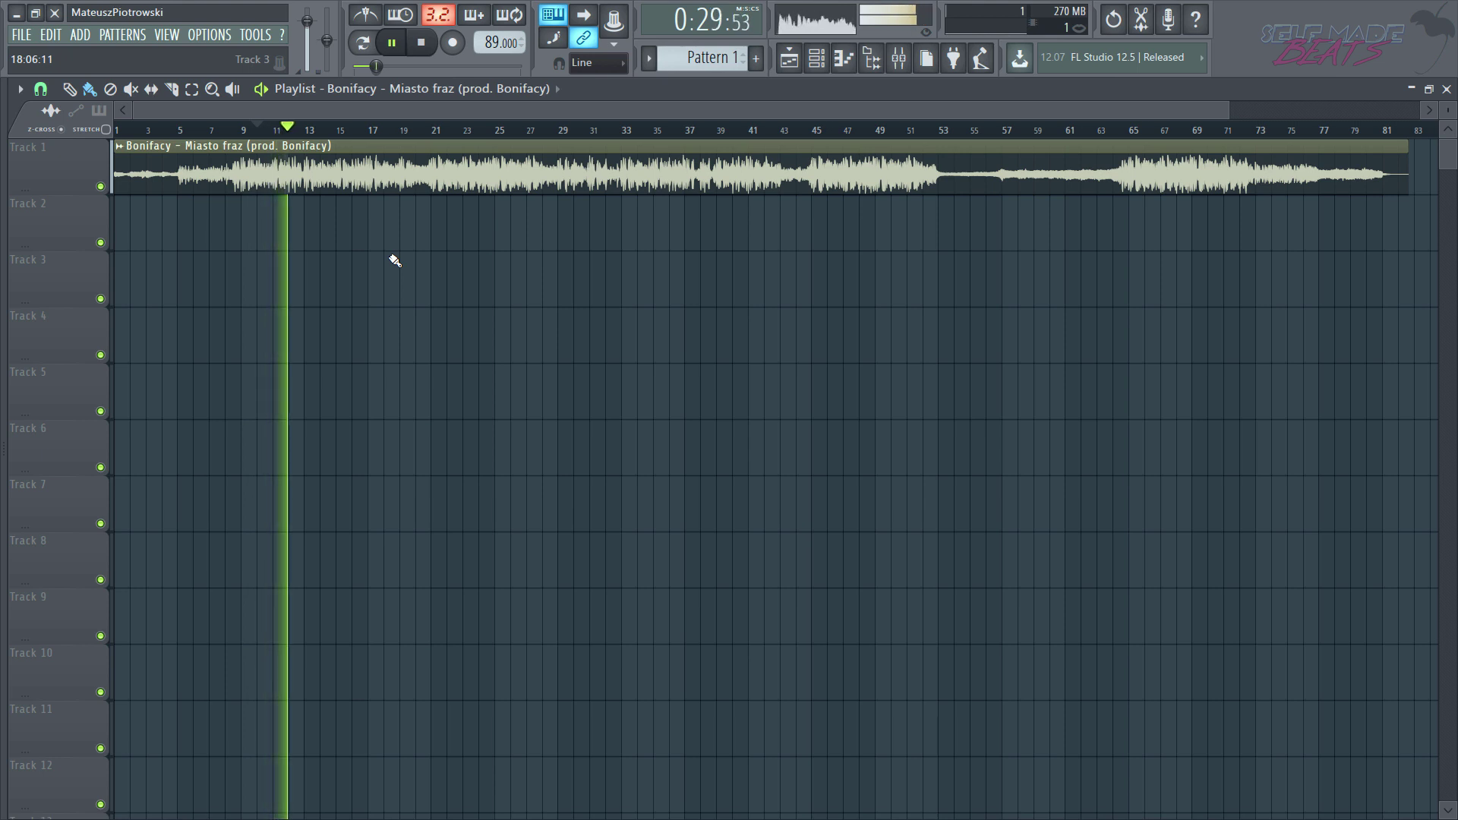
{"action": "key", "text": "space"}
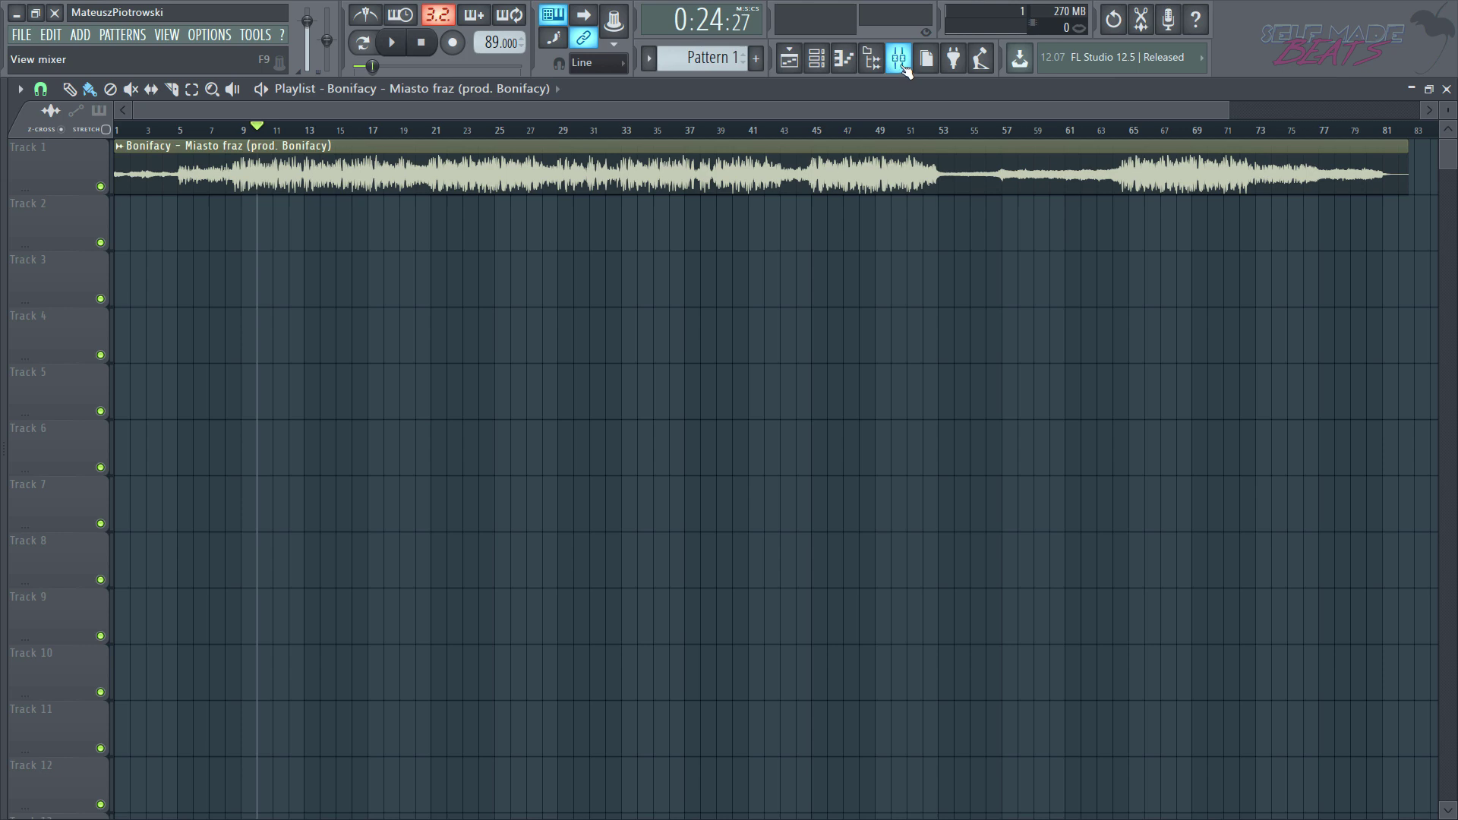
Step: Route the Track 1 audio clip to mixer track 1 in its channel settings
{"action": "double_click", "coordinate": [681, 182]}
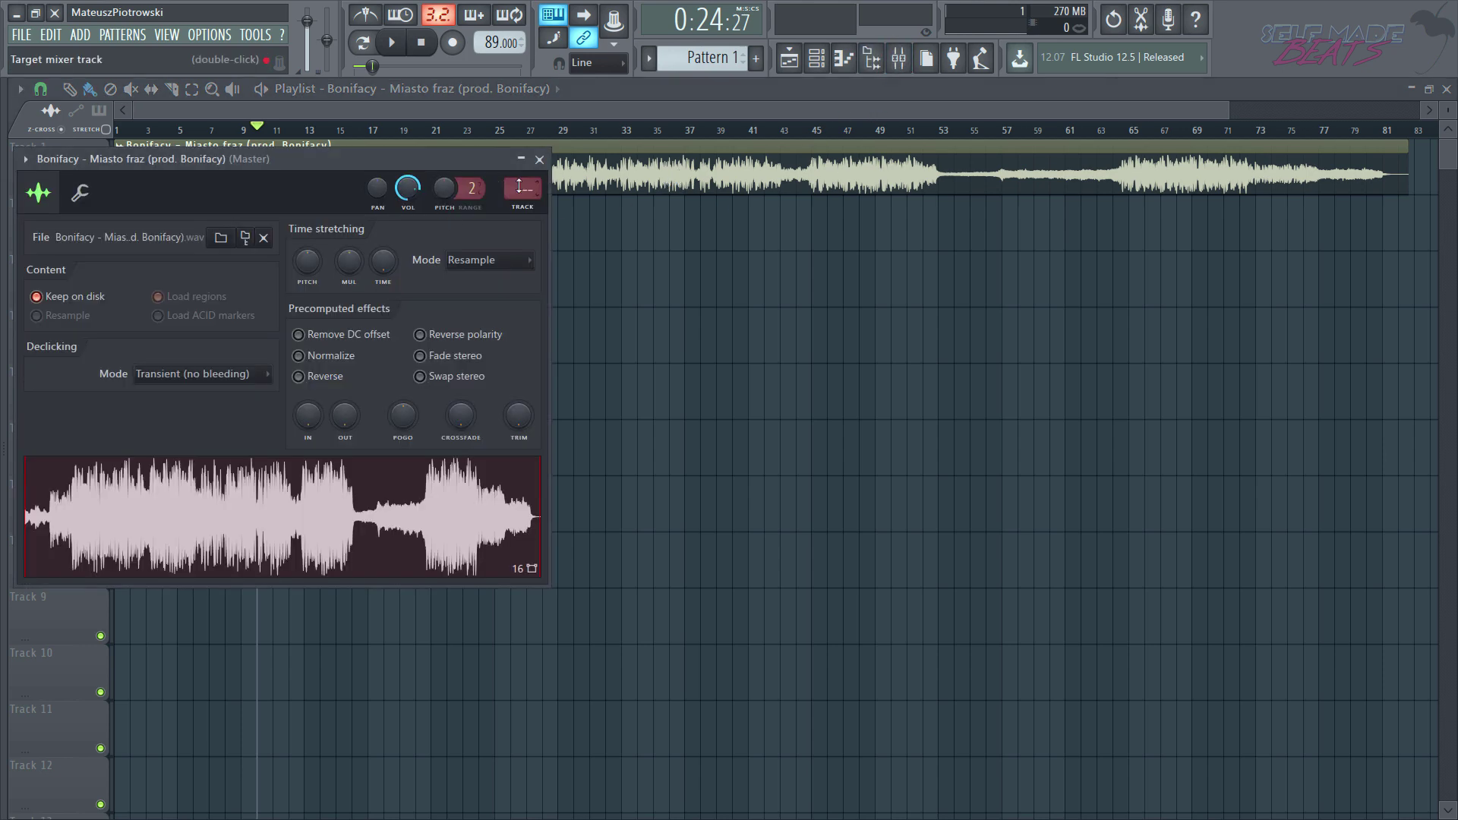
{"action": "scroll", "coordinate": [523, 190], "scroll_direction": "up", "scroll_amount": 1}
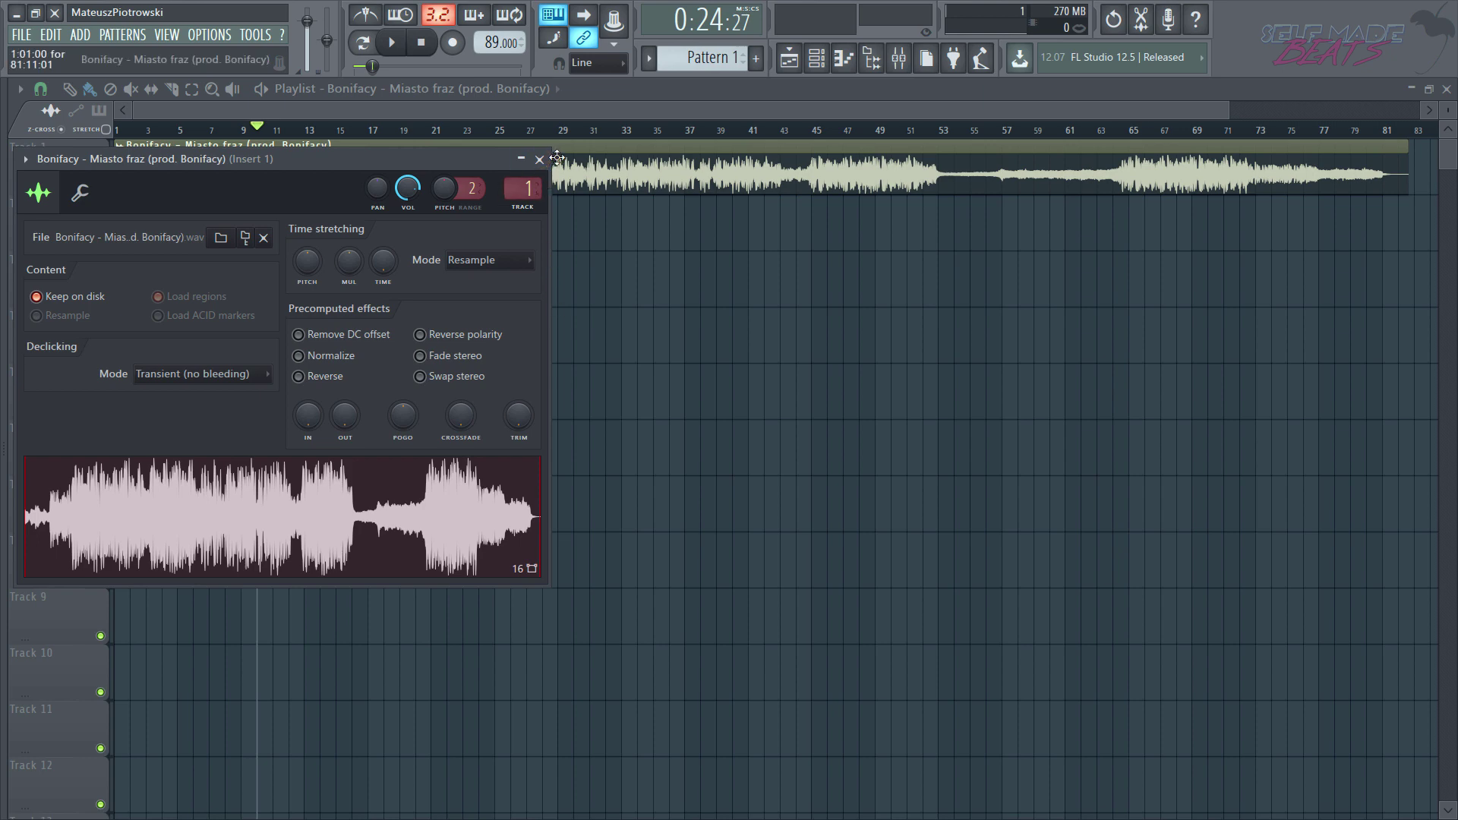
{"action": "left_click", "coordinate": [540, 160]}
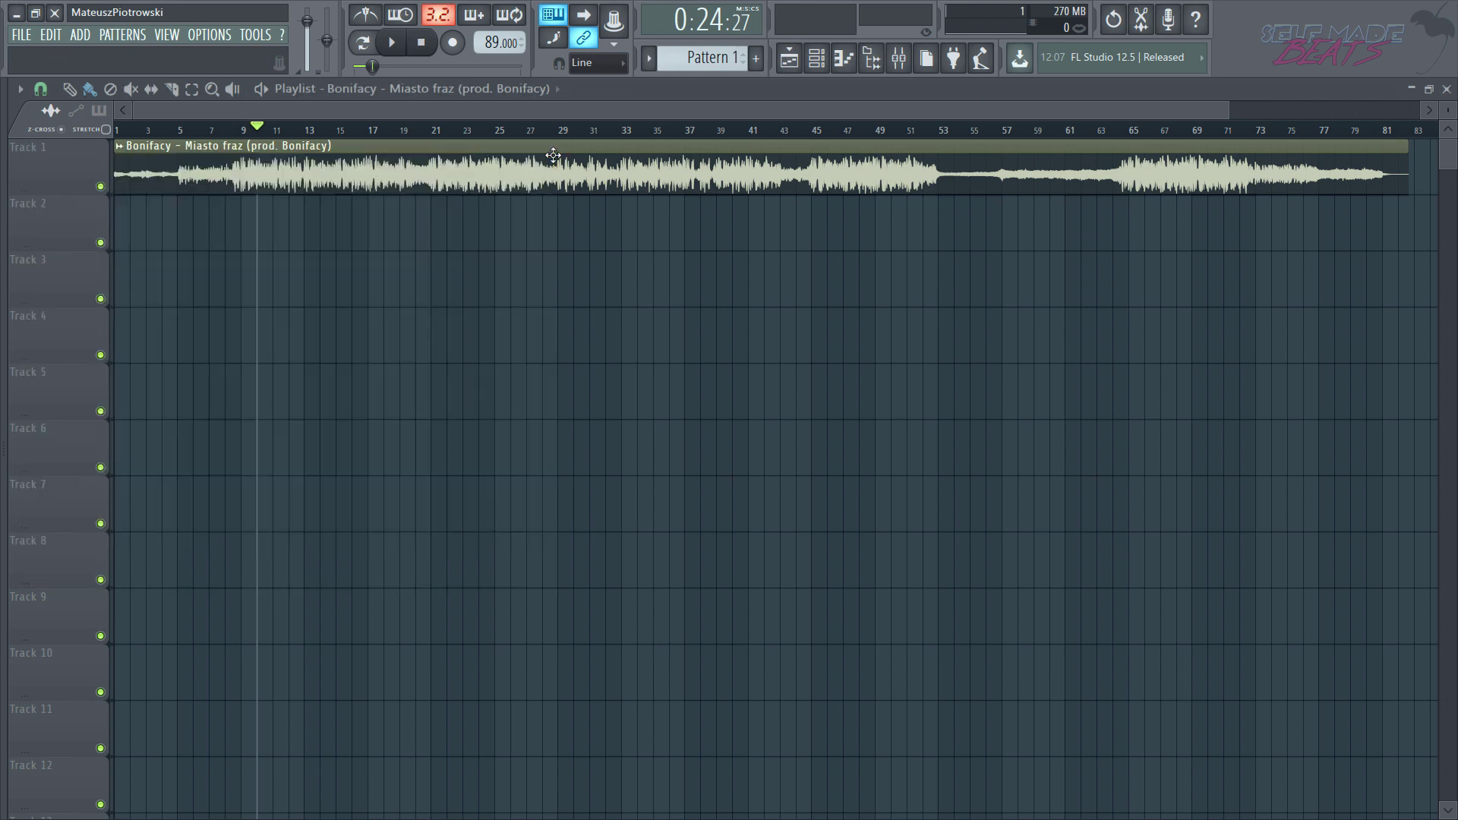
Step: Load Fruity Parametric EQ 2 into slot 1 of the mixer's Insert 1 and move its window clear of the mixer
{"action": "left_click", "coordinate": [898, 60]}
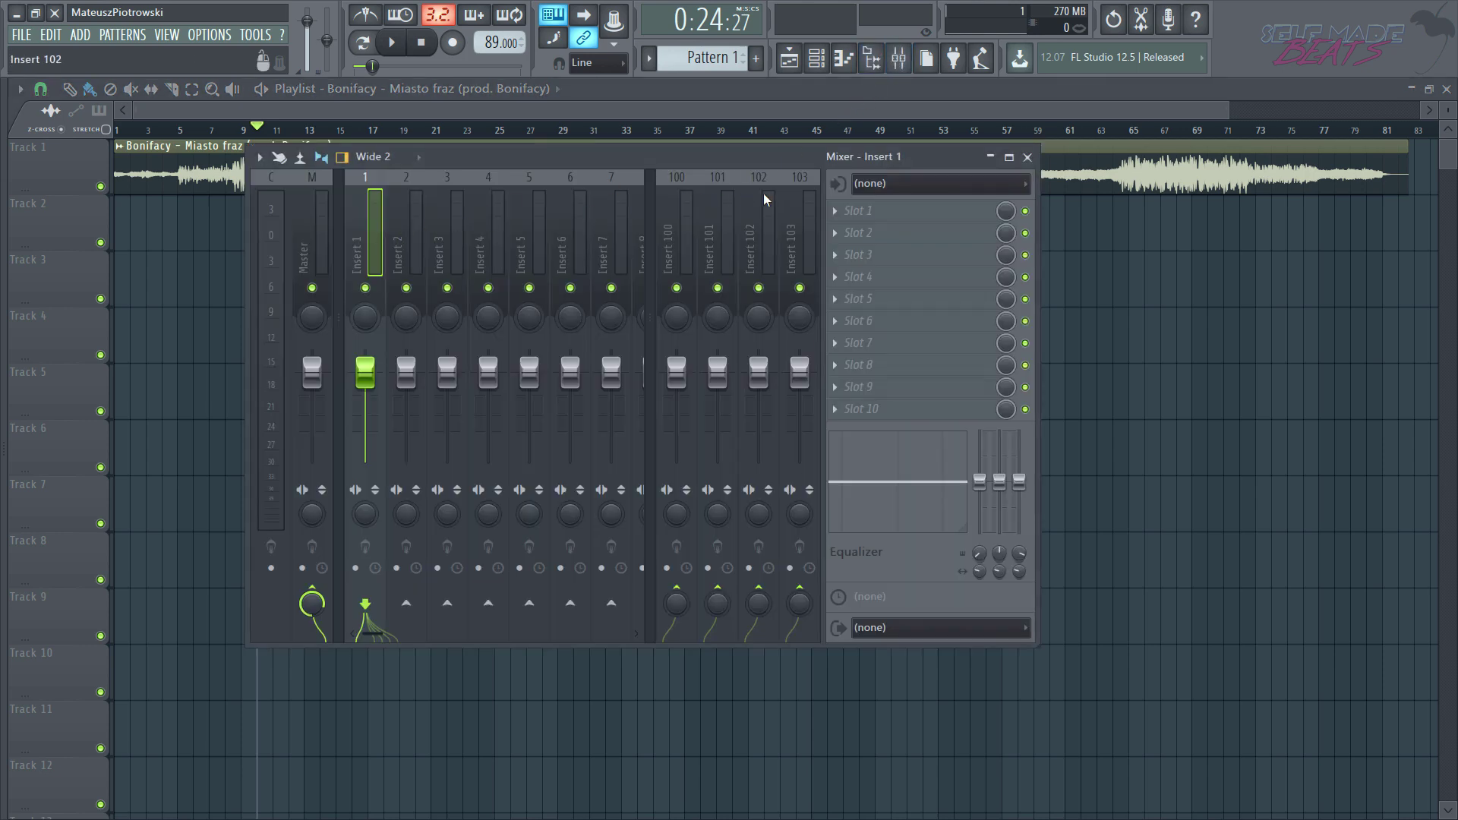
{"action": "left_click", "coordinate": [869, 213]}
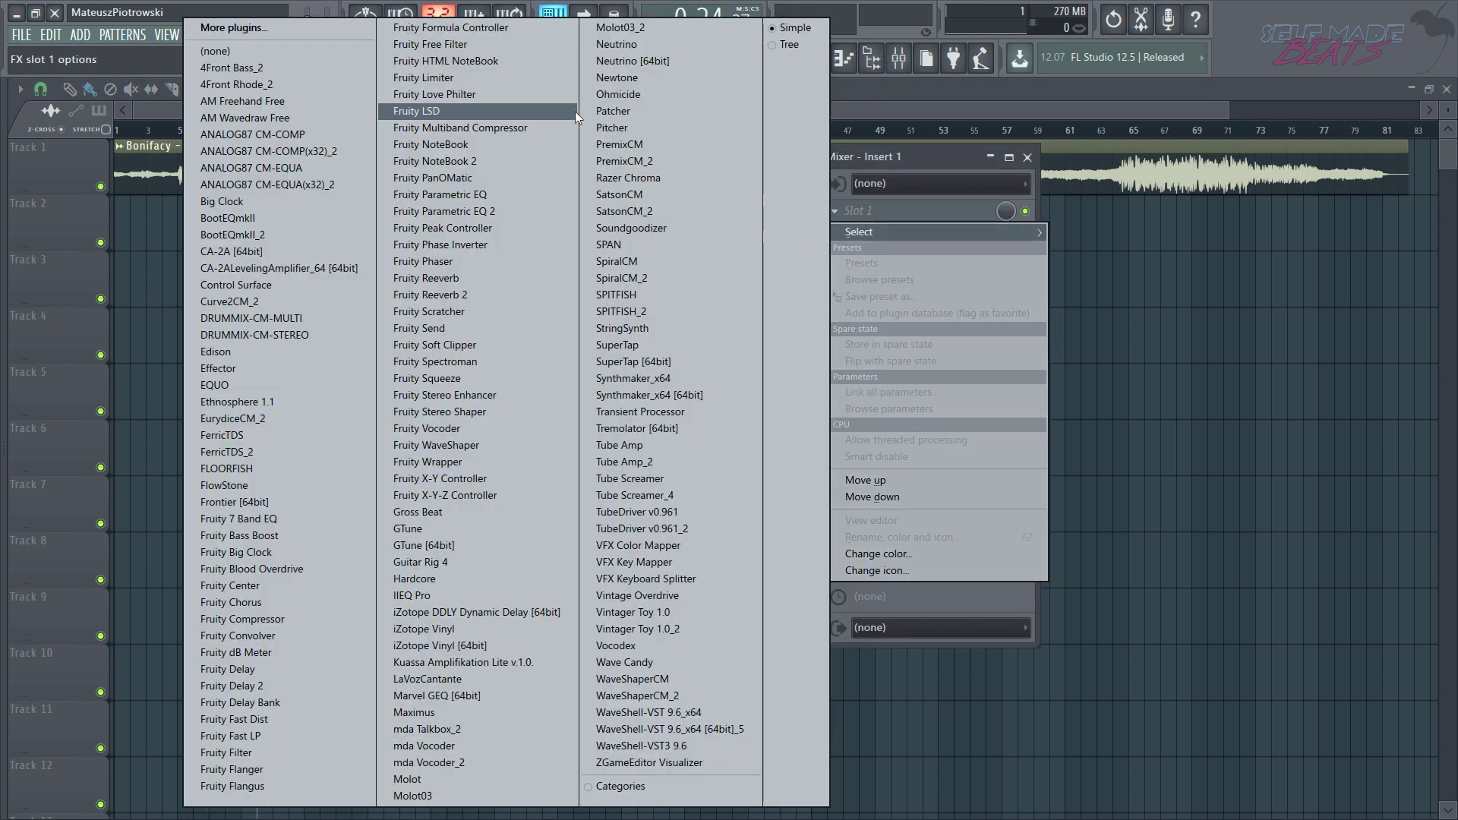
{"action": "left_click", "coordinate": [525, 212]}
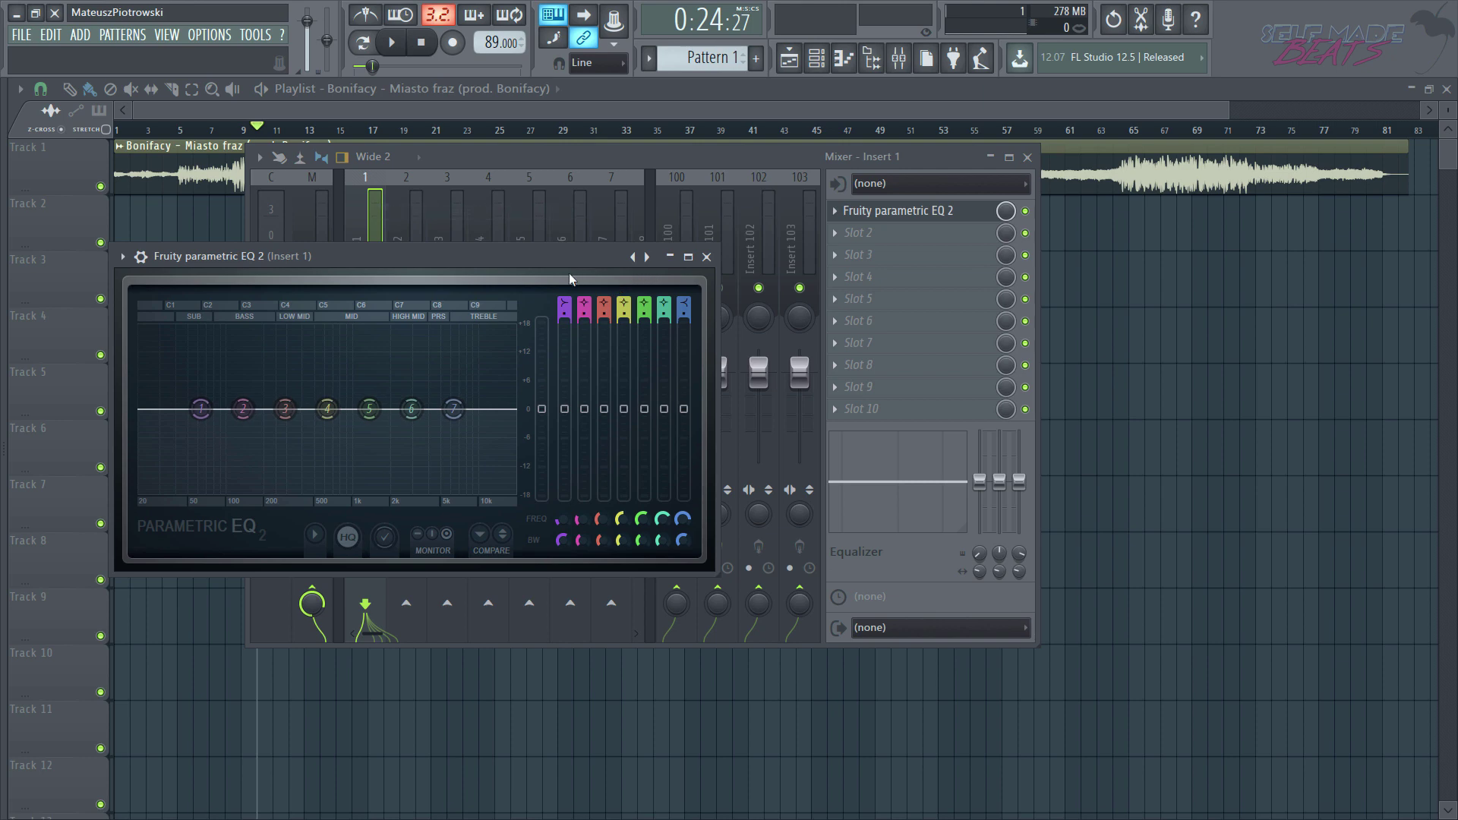
{"action": "left_click_drag", "start_coordinate": [568, 272], "coordinate": [876, 163]}
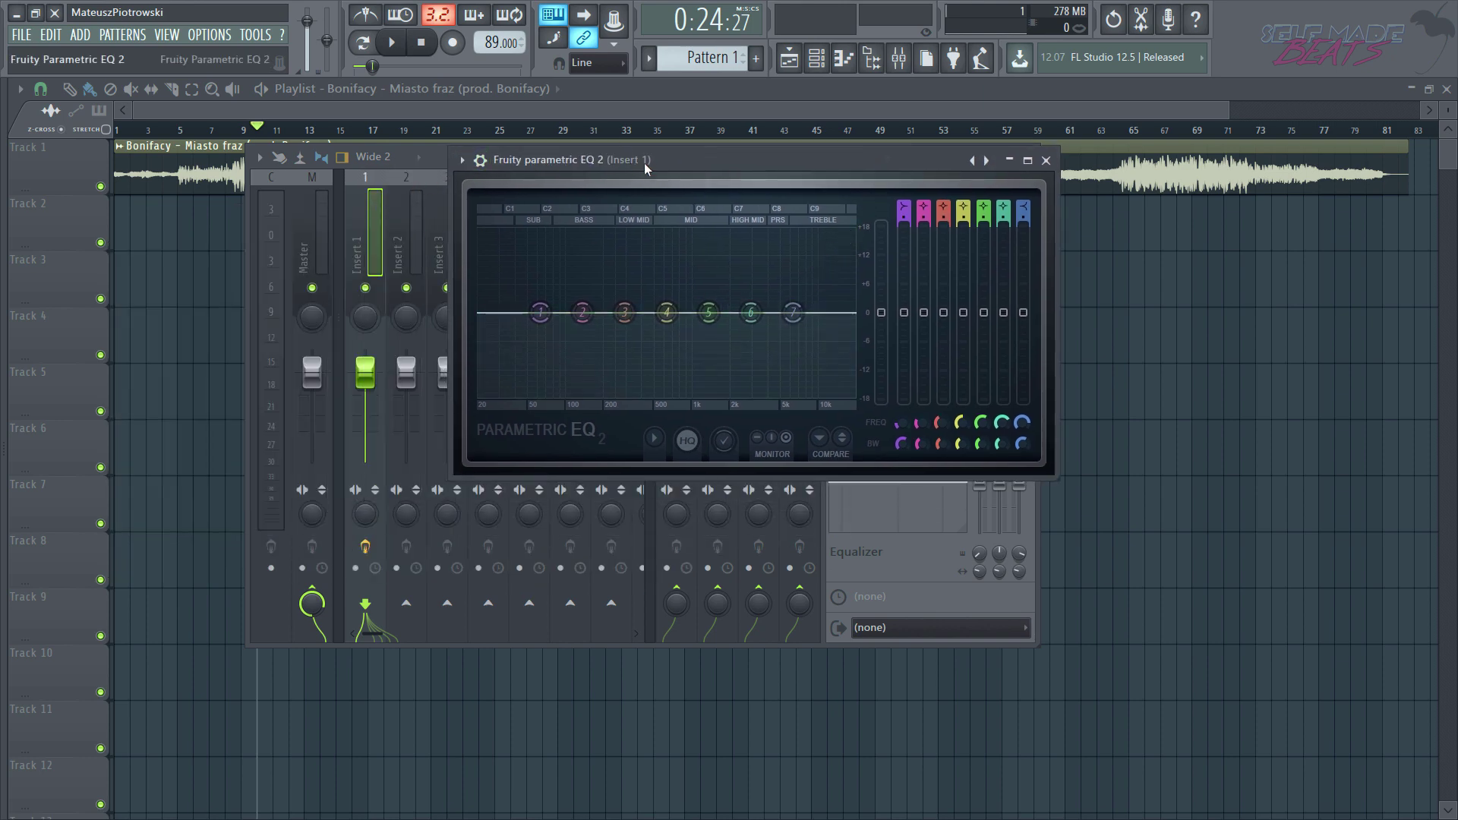
{"action": "left_click_drag", "start_coordinate": [638, 160], "coordinate": [948, 203]}
Step: Load Fruity Limiter into slot 10 of the mixer's Master track and close its window
{"action": "left_click", "coordinate": [426, 157]}
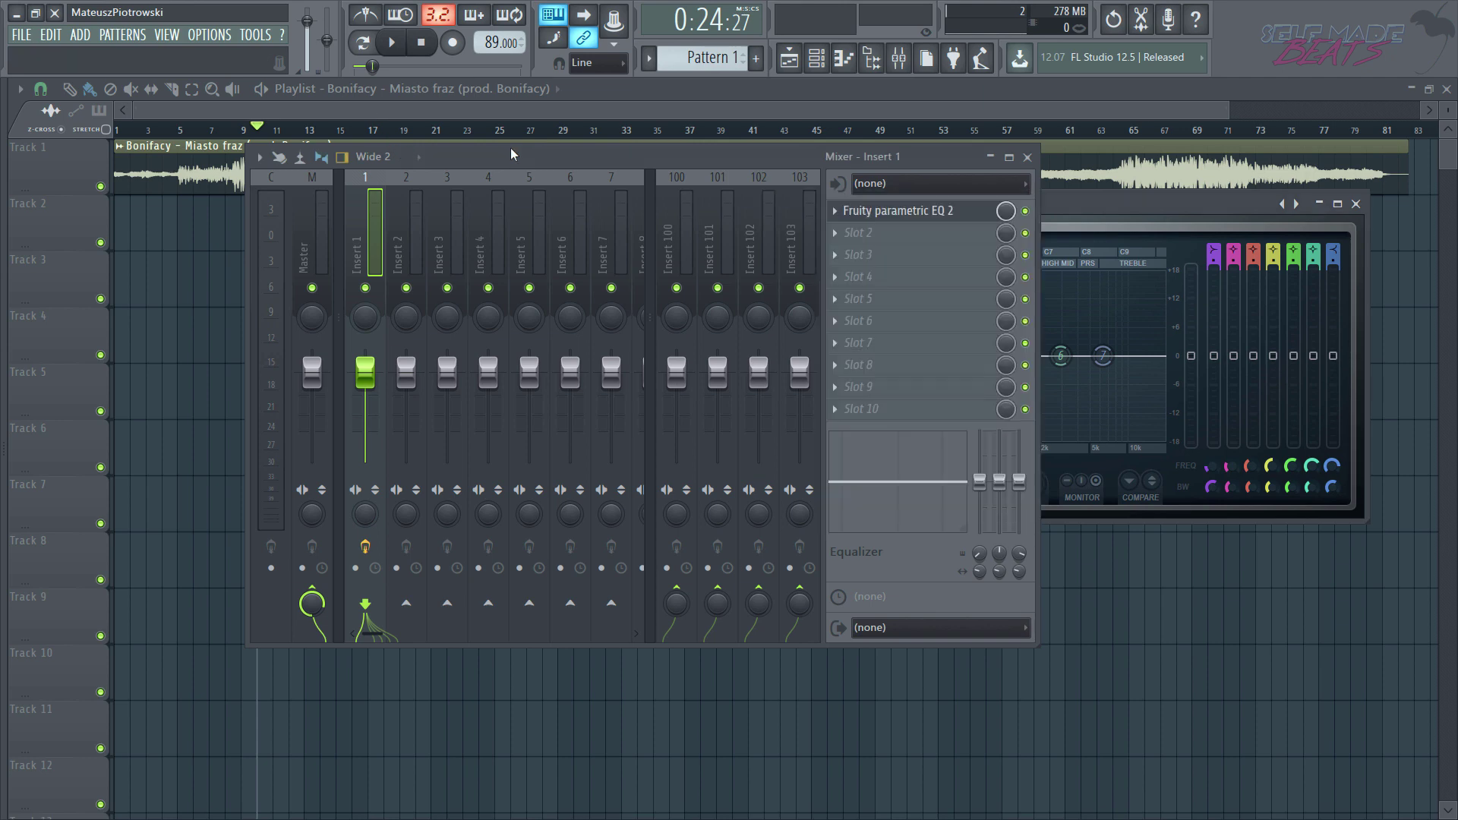
{"action": "left_click", "coordinate": [322, 240]}
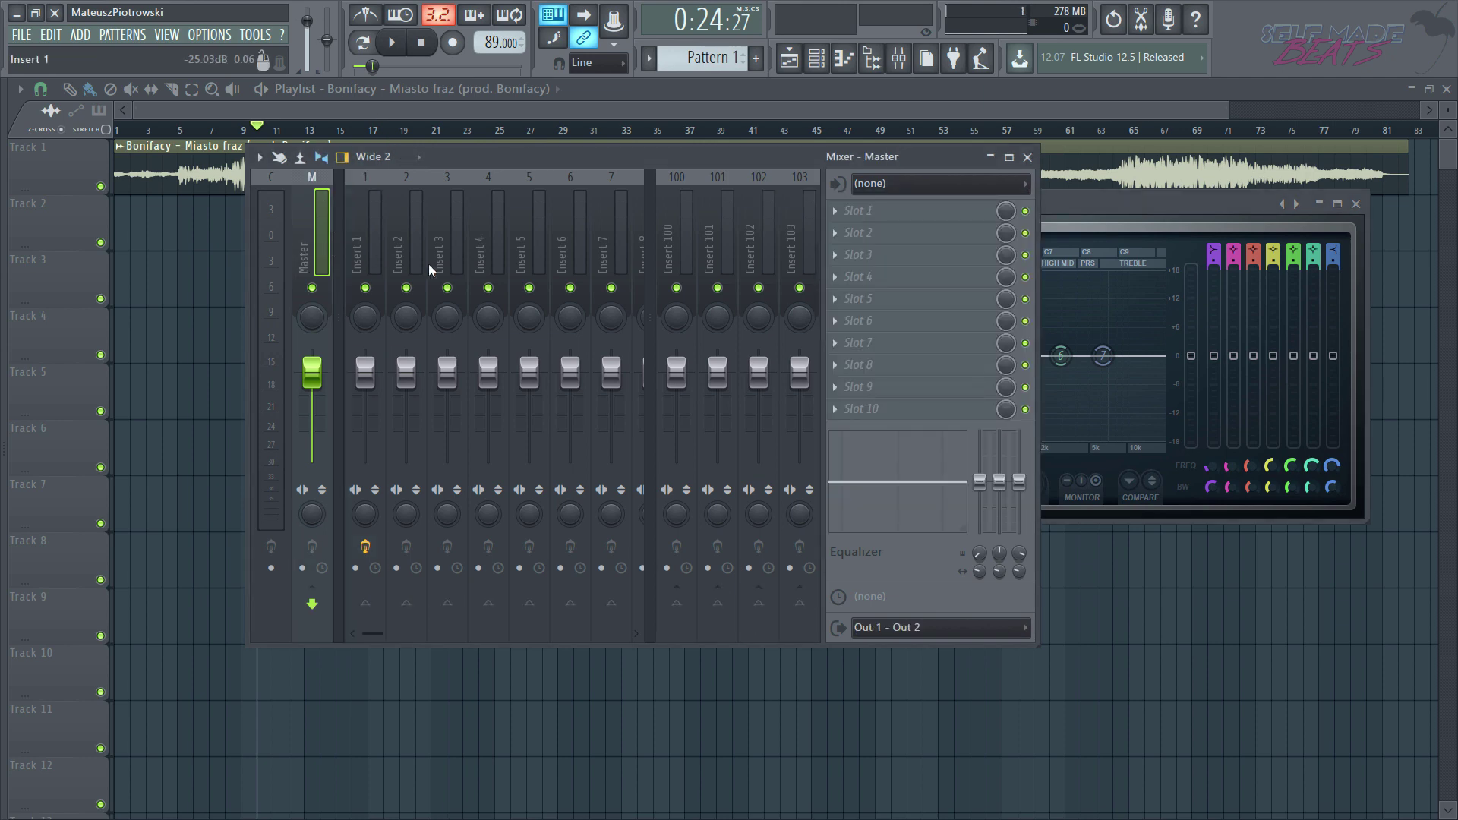
{"action": "left_click", "coordinate": [872, 417]}
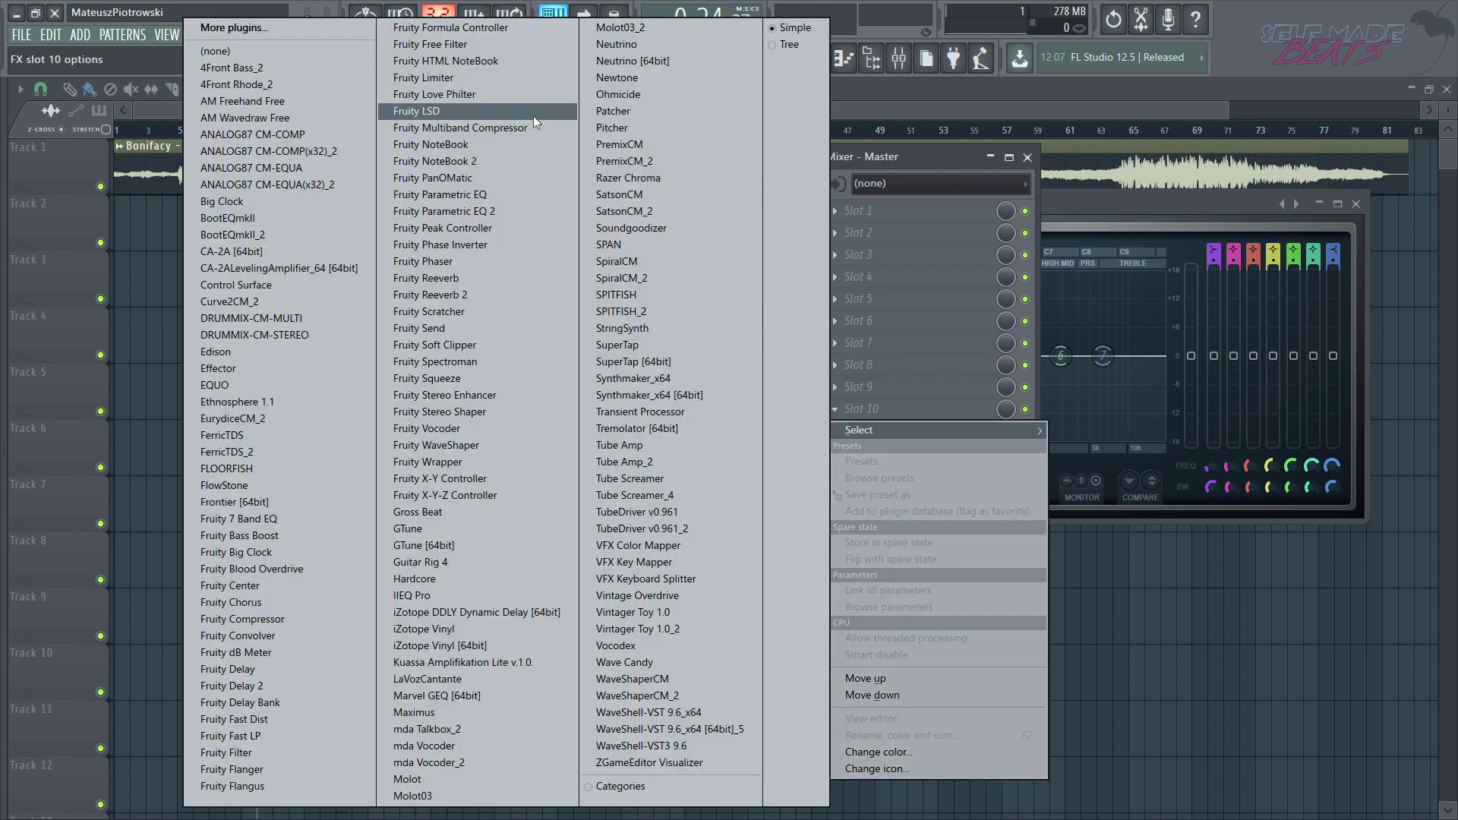
{"action": "left_click", "coordinate": [512, 79]}
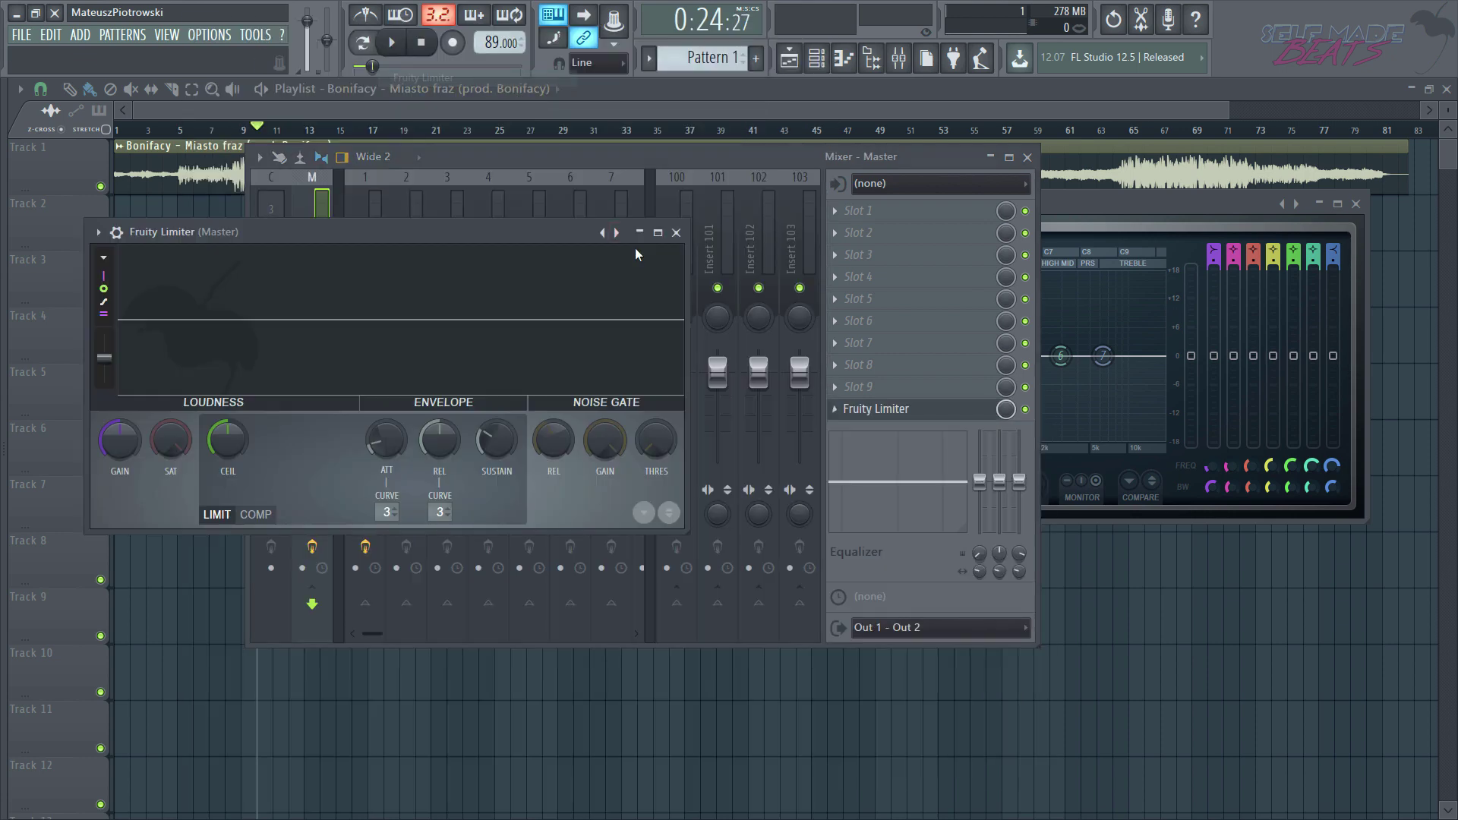
{"action": "left_click", "coordinate": [677, 233]}
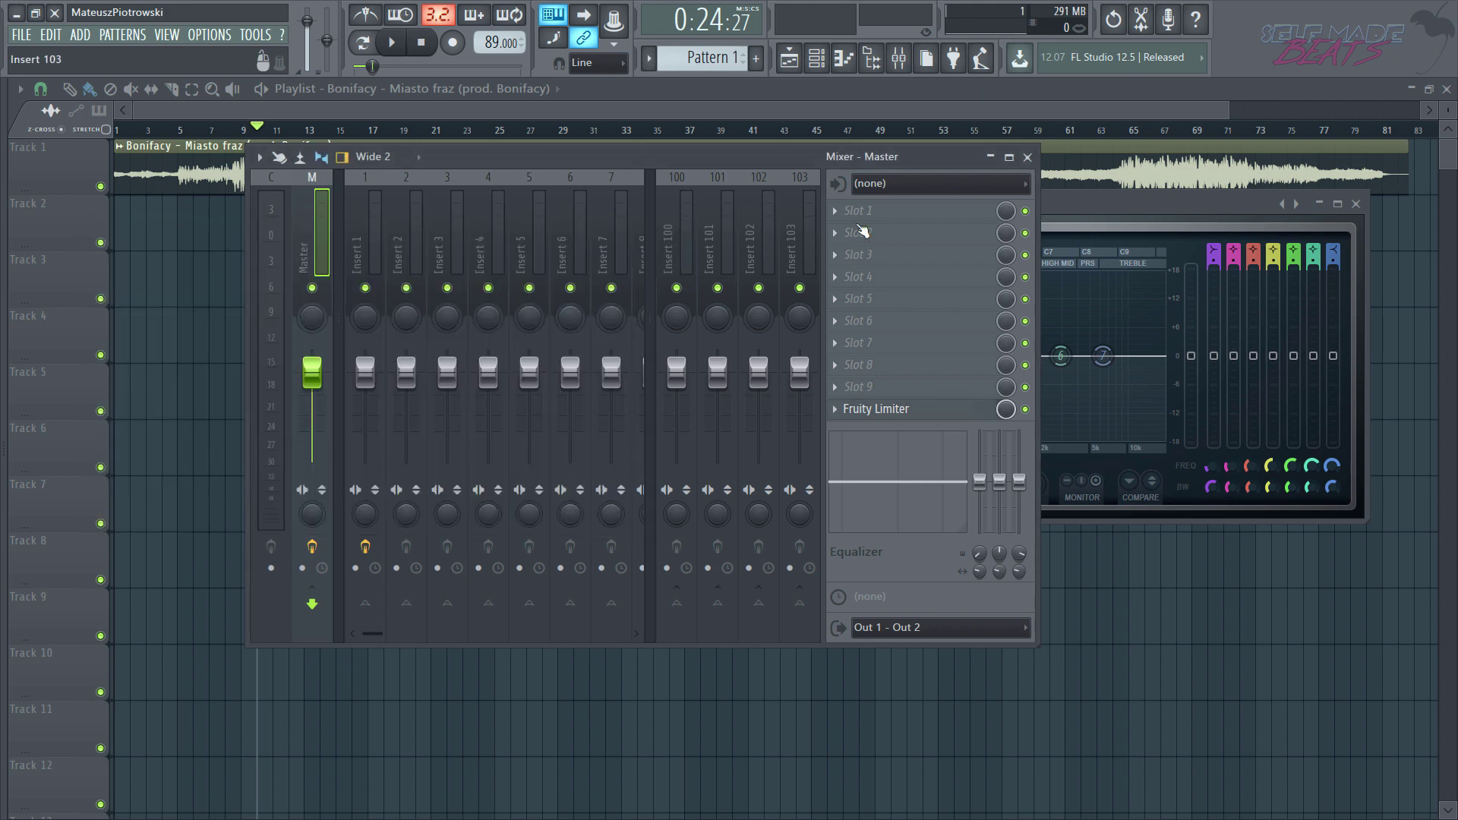
Step: Enlarge the Fruity Parametric EQ 2 window and play the song briefly to view its frequency spectrum
{"action": "left_click_drag", "start_coordinate": [1082, 194], "coordinate": [648, 119]}
{"action": "left_click_drag", "start_coordinate": [922, 433], "coordinate": [1358, 722]}
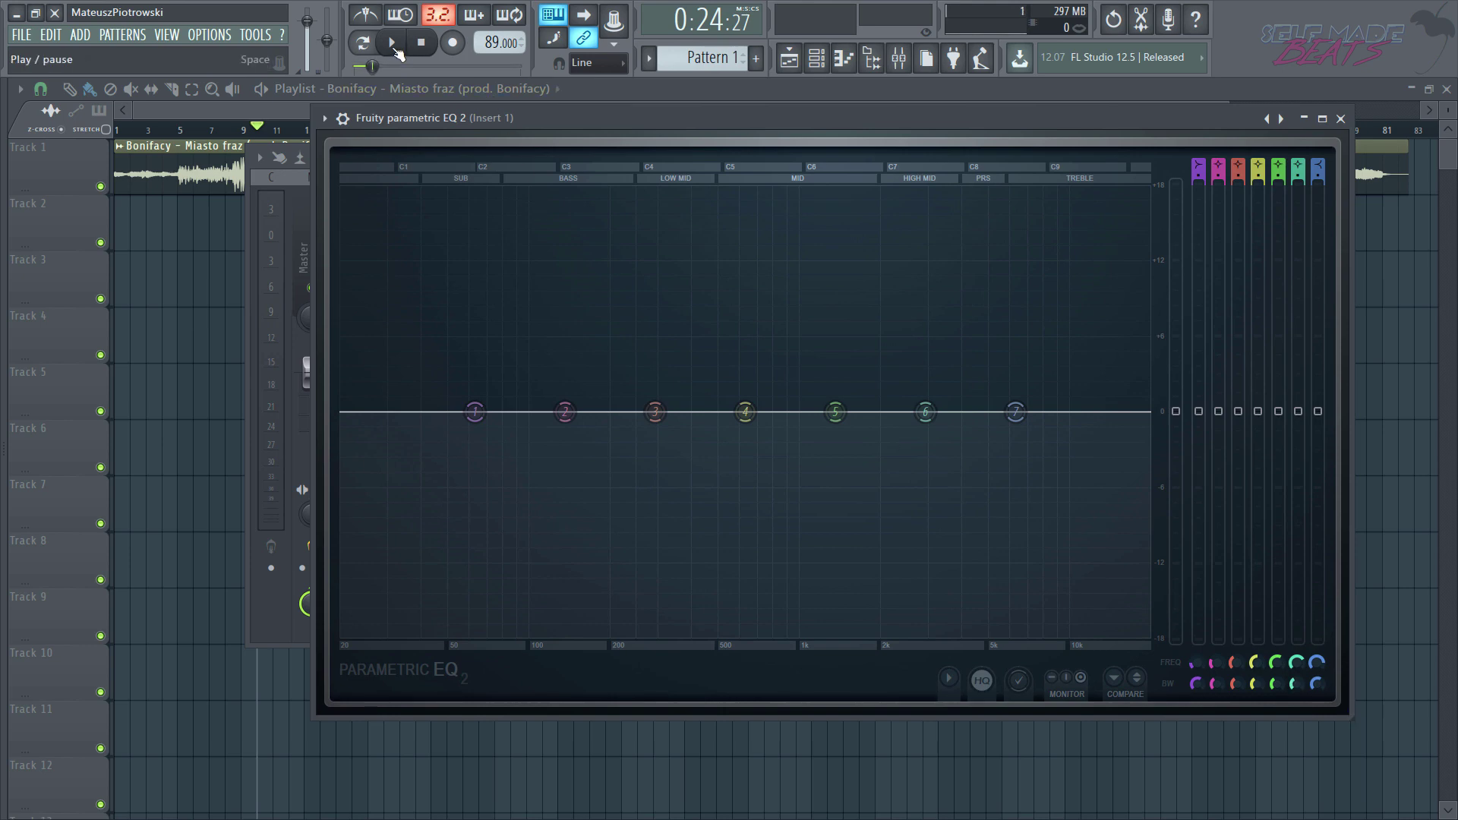
{"action": "left_click", "coordinate": [394, 48]}
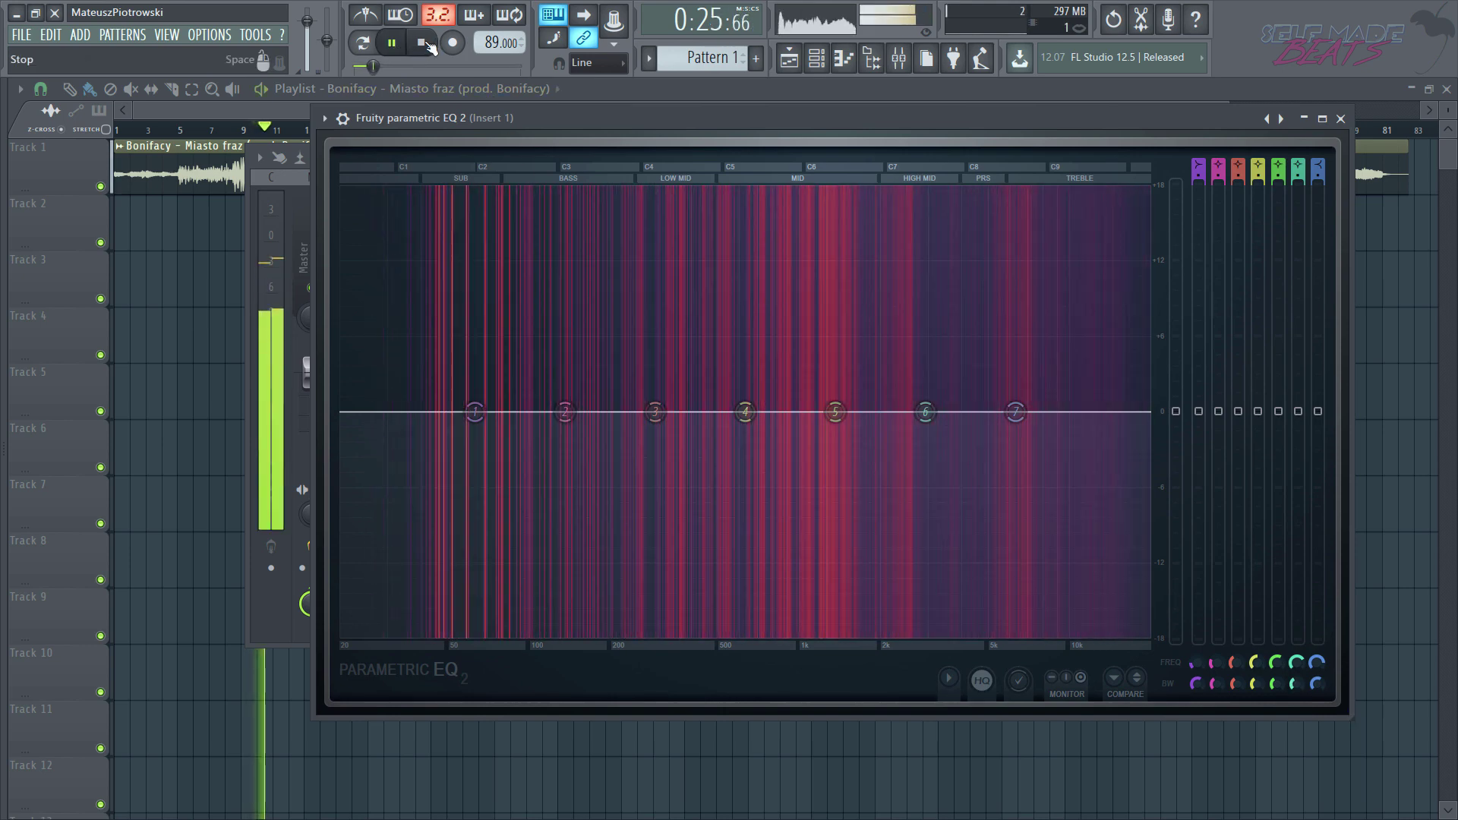
{"action": "left_click", "coordinate": [426, 48]}
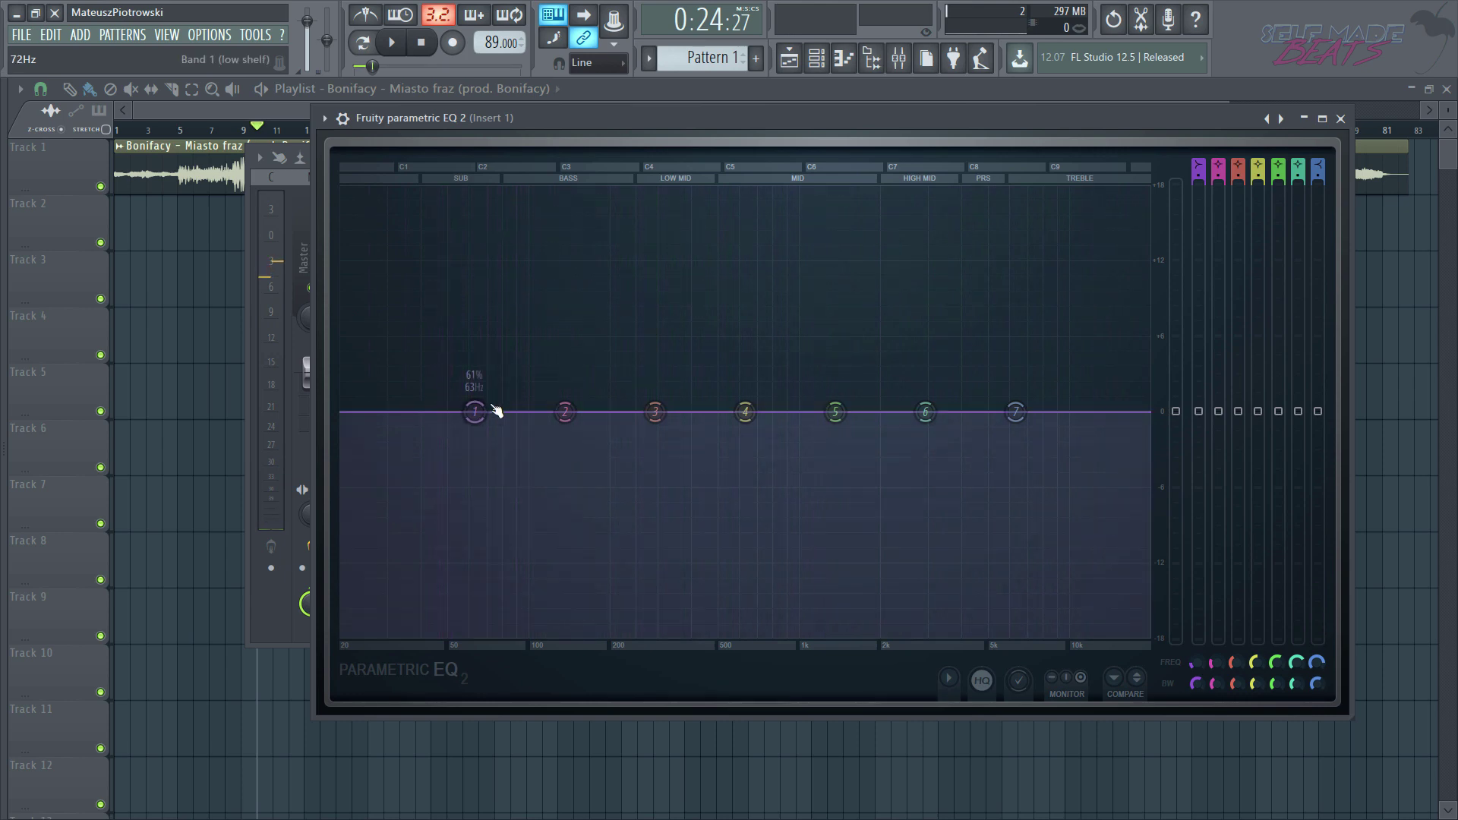
Step: Try low-shelf boosts on EQ band 1 at 173 Hz and 189 Hz, audition the first, and flatten the band to 0 dB
{"action": "left_click_drag", "start_coordinate": [476, 412], "coordinate": [593, 366]}
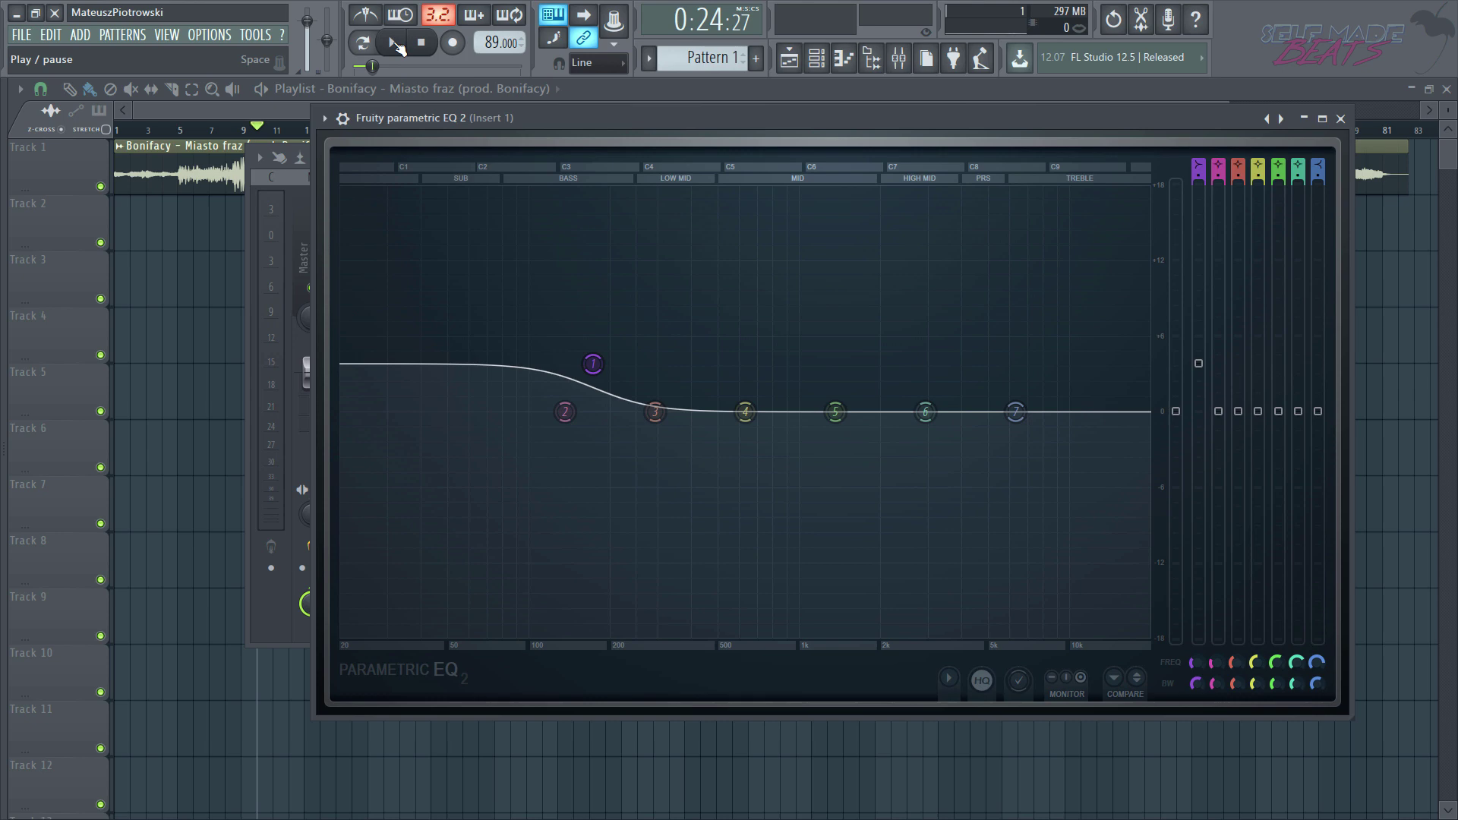
{"action": "left_click", "coordinate": [396, 46]}
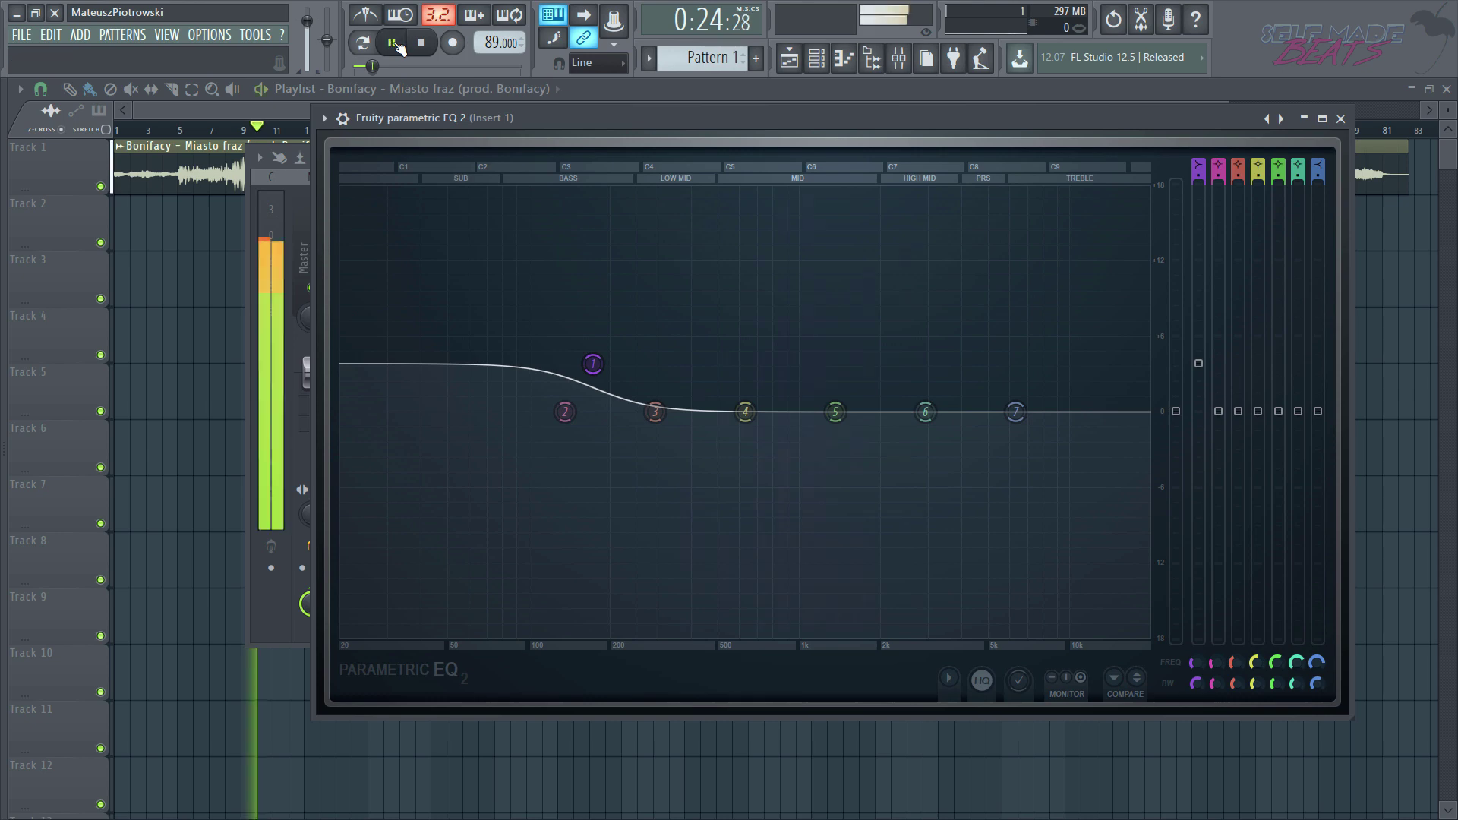
{"action": "left_click", "coordinate": [425, 44]}
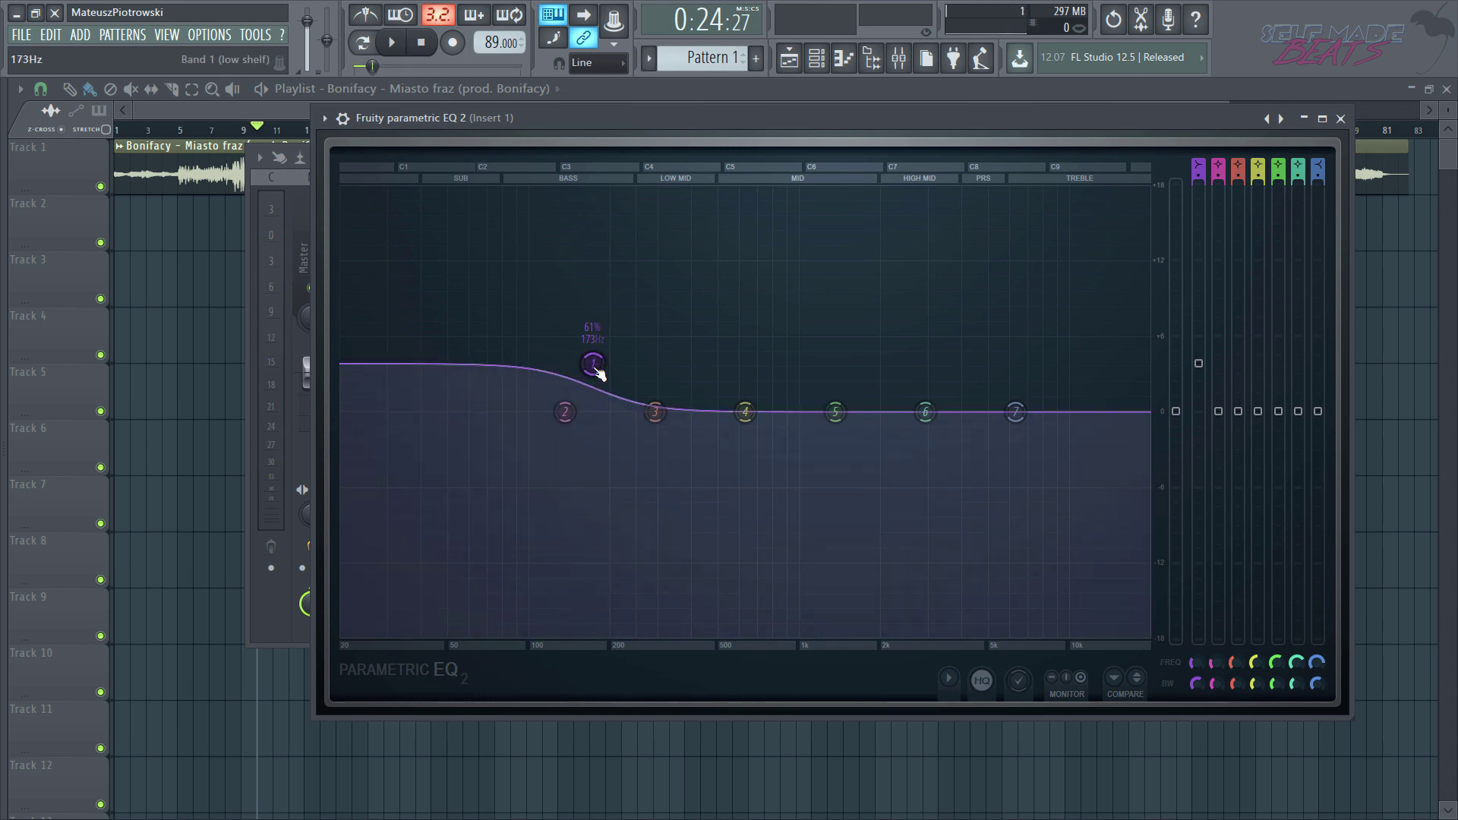
{"action": "left_click_drag", "start_coordinate": [597, 367], "coordinate": [598, 334]}
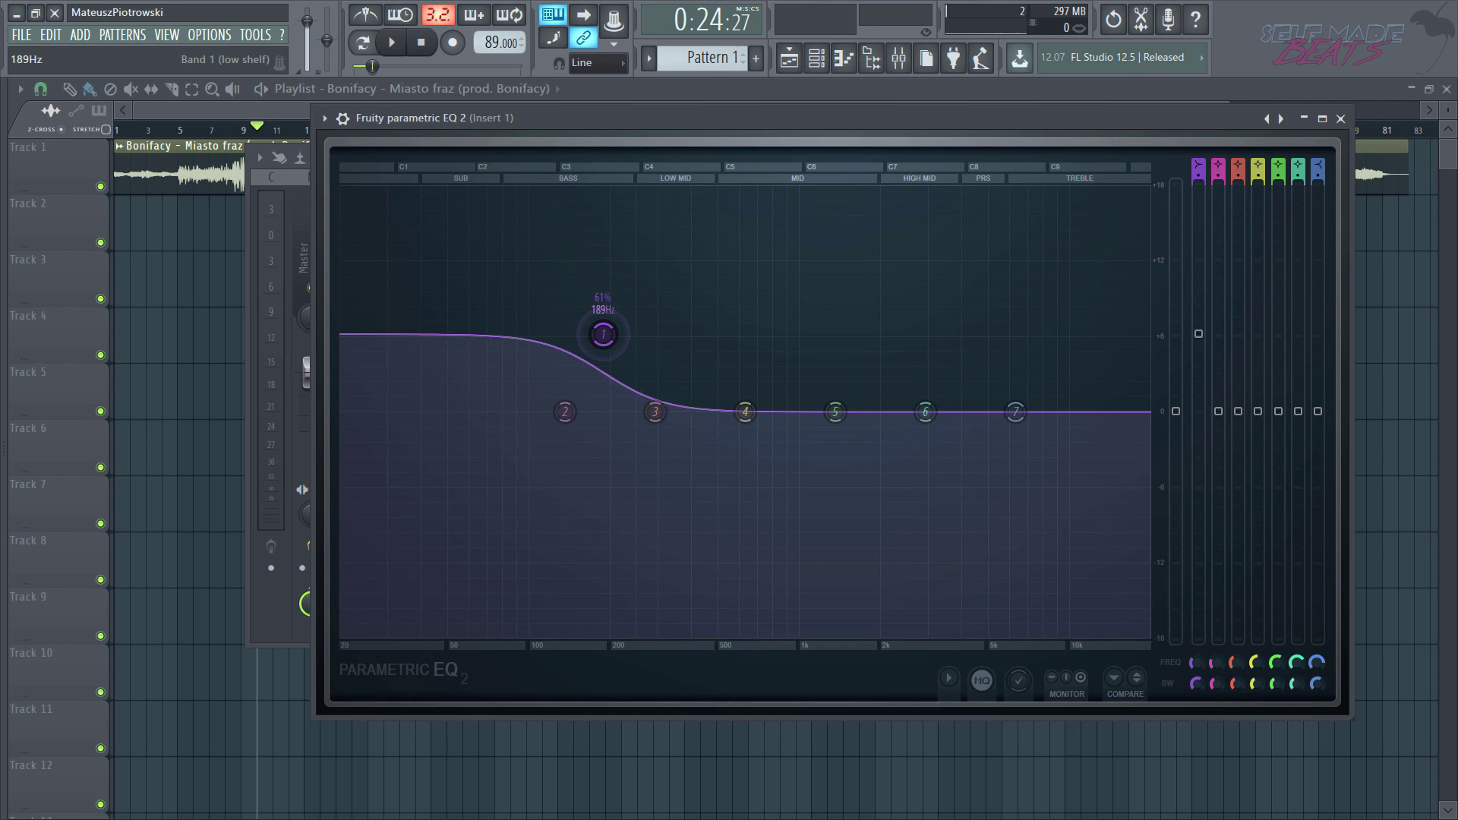
{"action": "left_click_drag", "start_coordinate": [598, 335], "coordinate": [606, 412]}
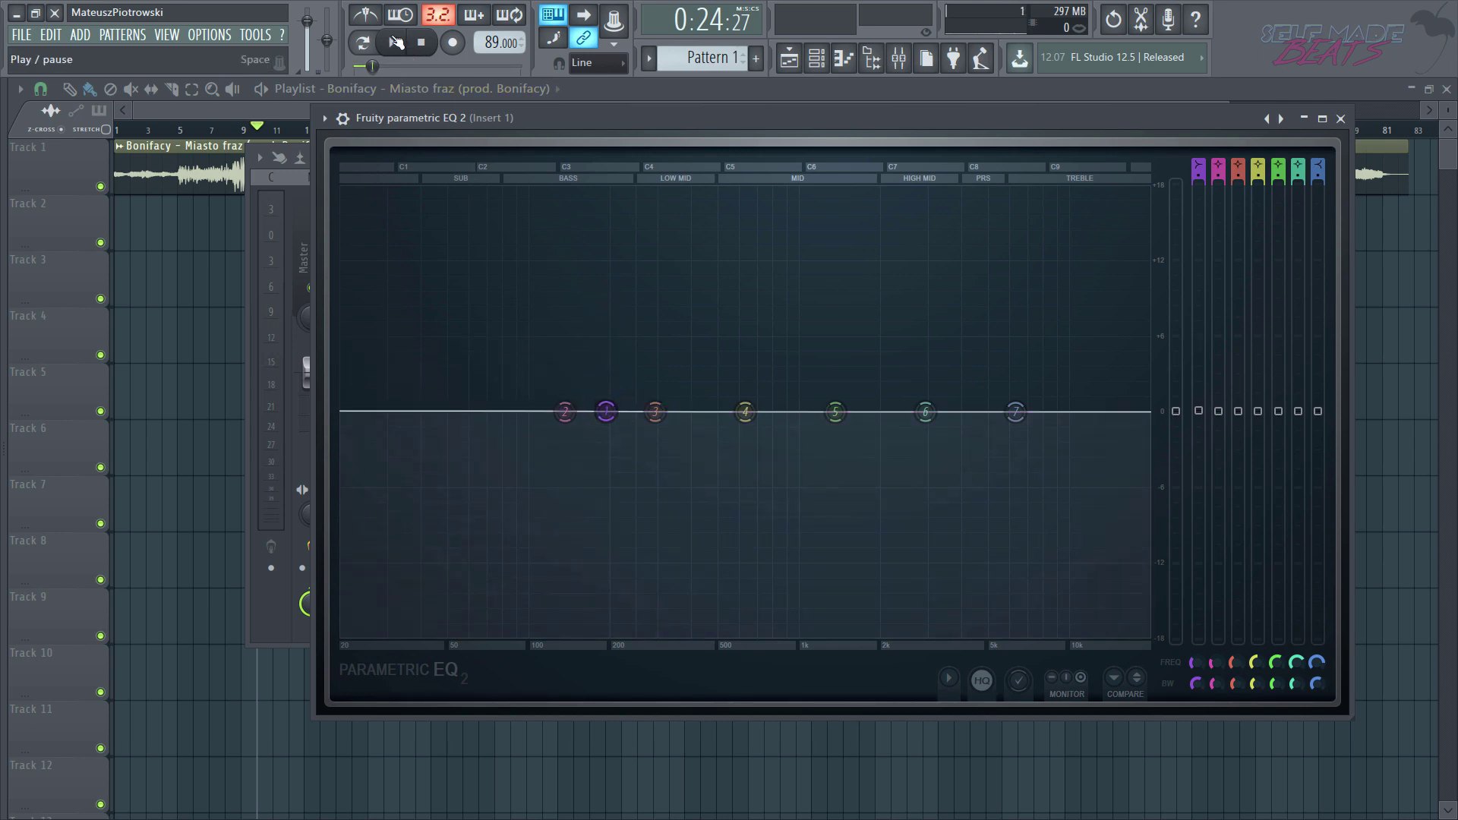
Step: Boost low-shelf EQ band 1 to about 6.3 dB at 293 Hz while the song plays, and stop playback
{"action": "left_click", "coordinate": [397, 42]}
{"action": "left_click_drag", "start_coordinate": [605, 412], "coordinate": [655, 333]}
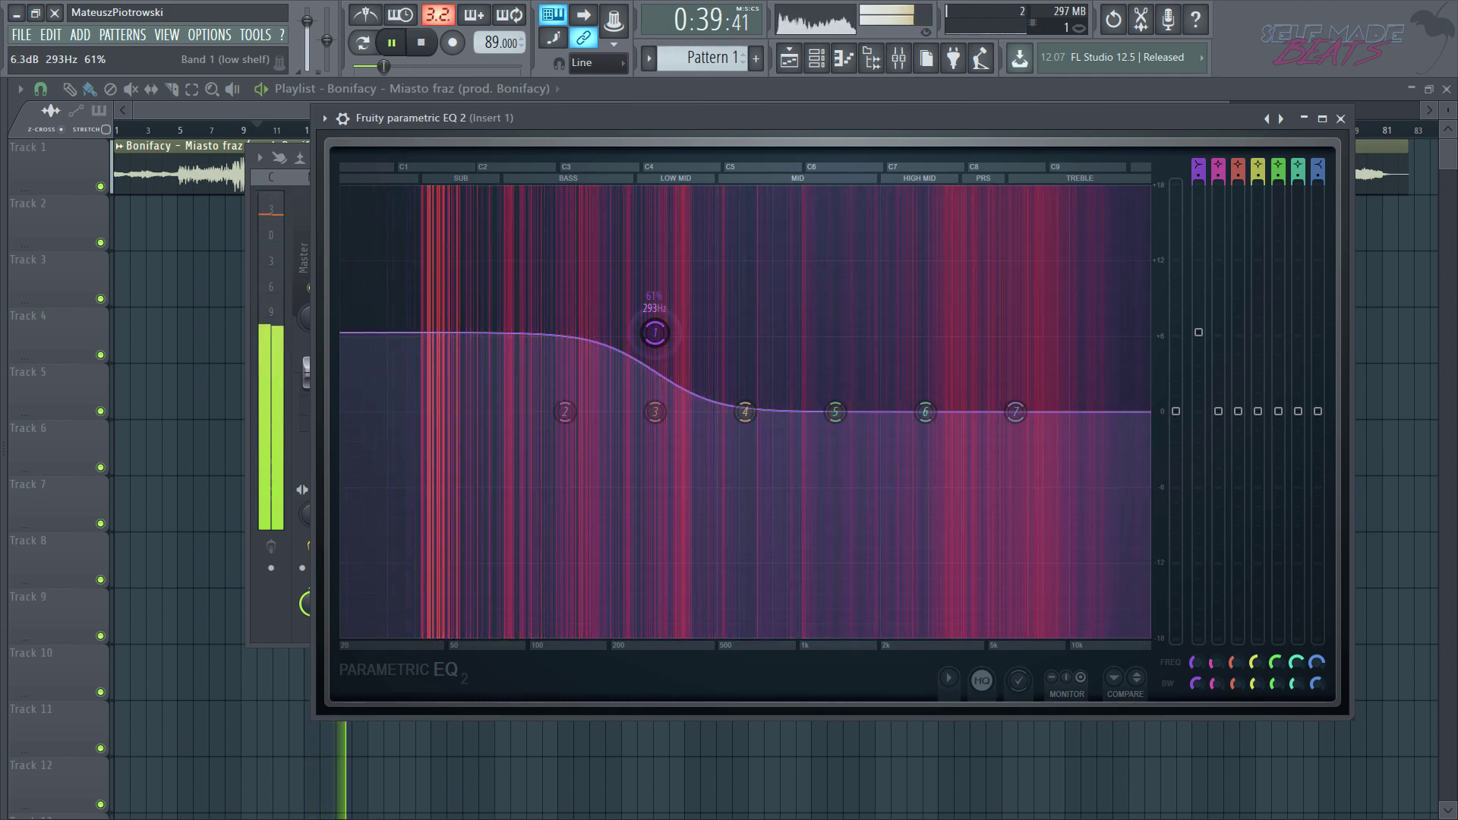
{"action": "key", "text": "space"}
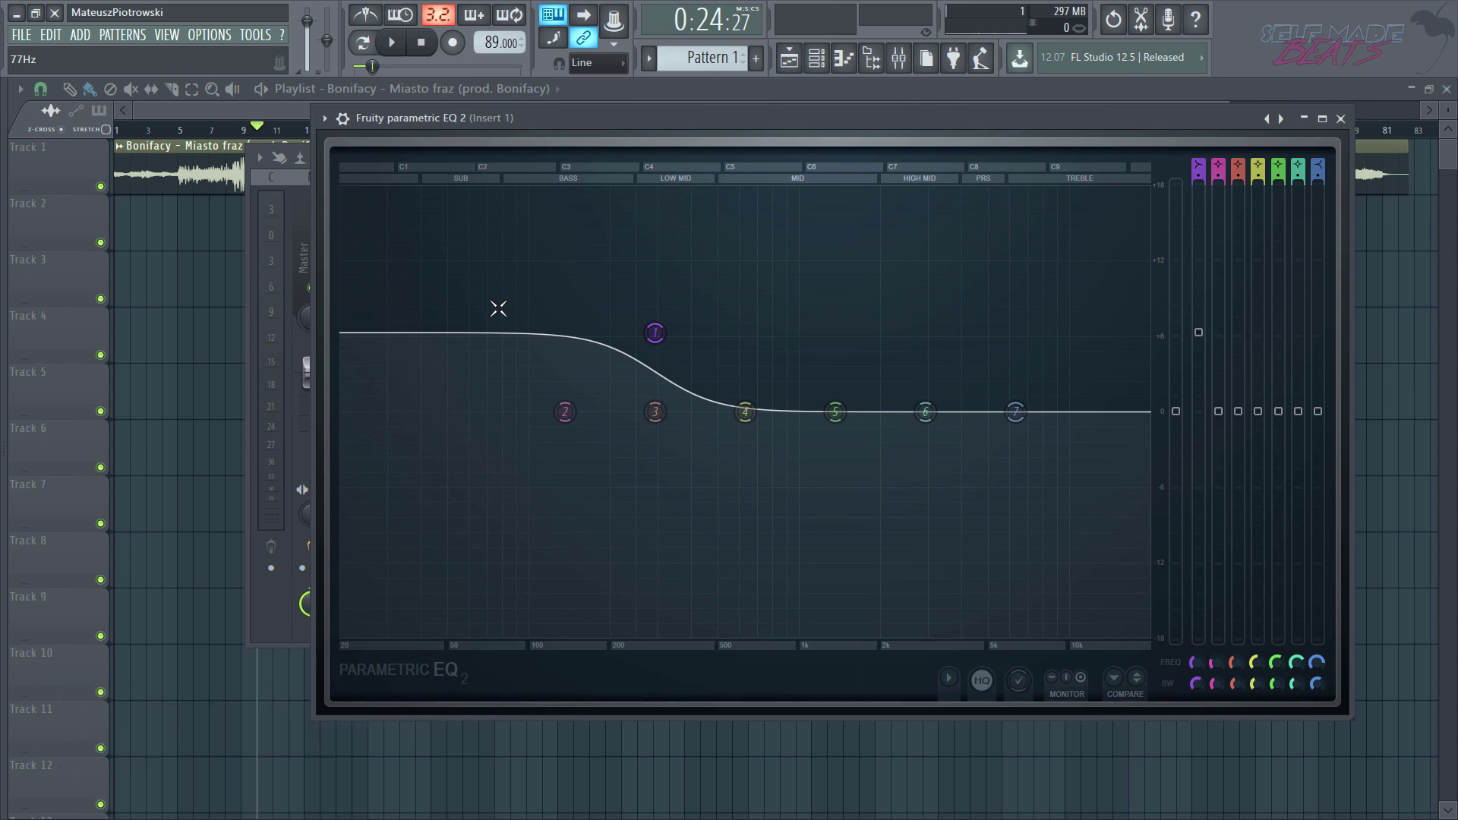
Step: Close the plugin and mixer windows and duplicate the song clip onto Track 2 in the Playlist
{"action": "key", "text": "F12"}
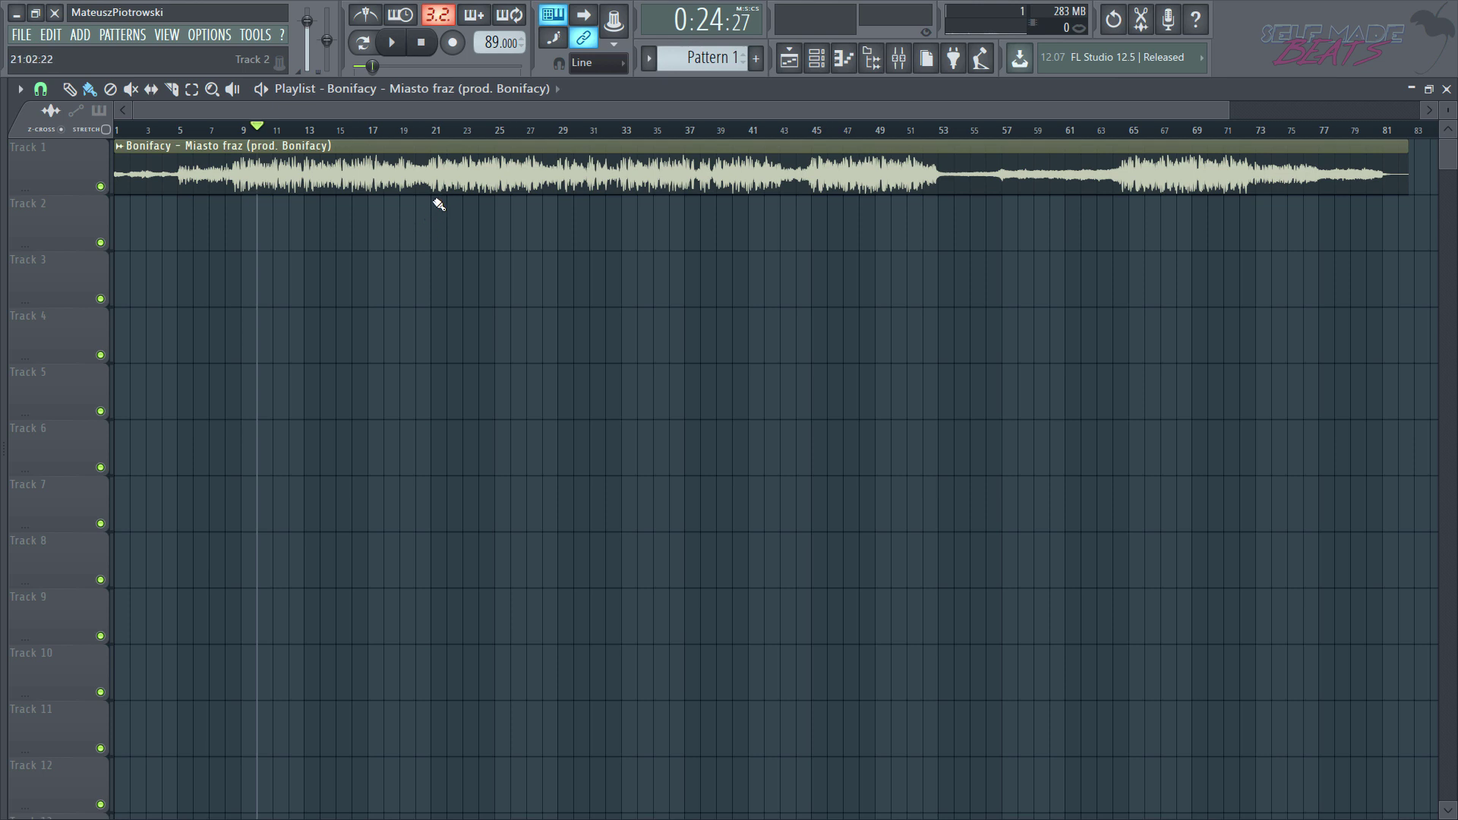
{"action": "mouse_move", "coordinate": [433, 167]}
{"action": "left_mouse_down"}
{"action": "mouse_move", "coordinate": [423, 202]}
{"action": "mouse_move", "coordinate": [624, 235]}
{"action": "mouse_move", "coordinate": [286, 221]}
{"action": "left_mouse_up"}
{"action": "left_click", "coordinate": [416, 345], "text": "ctrl"}
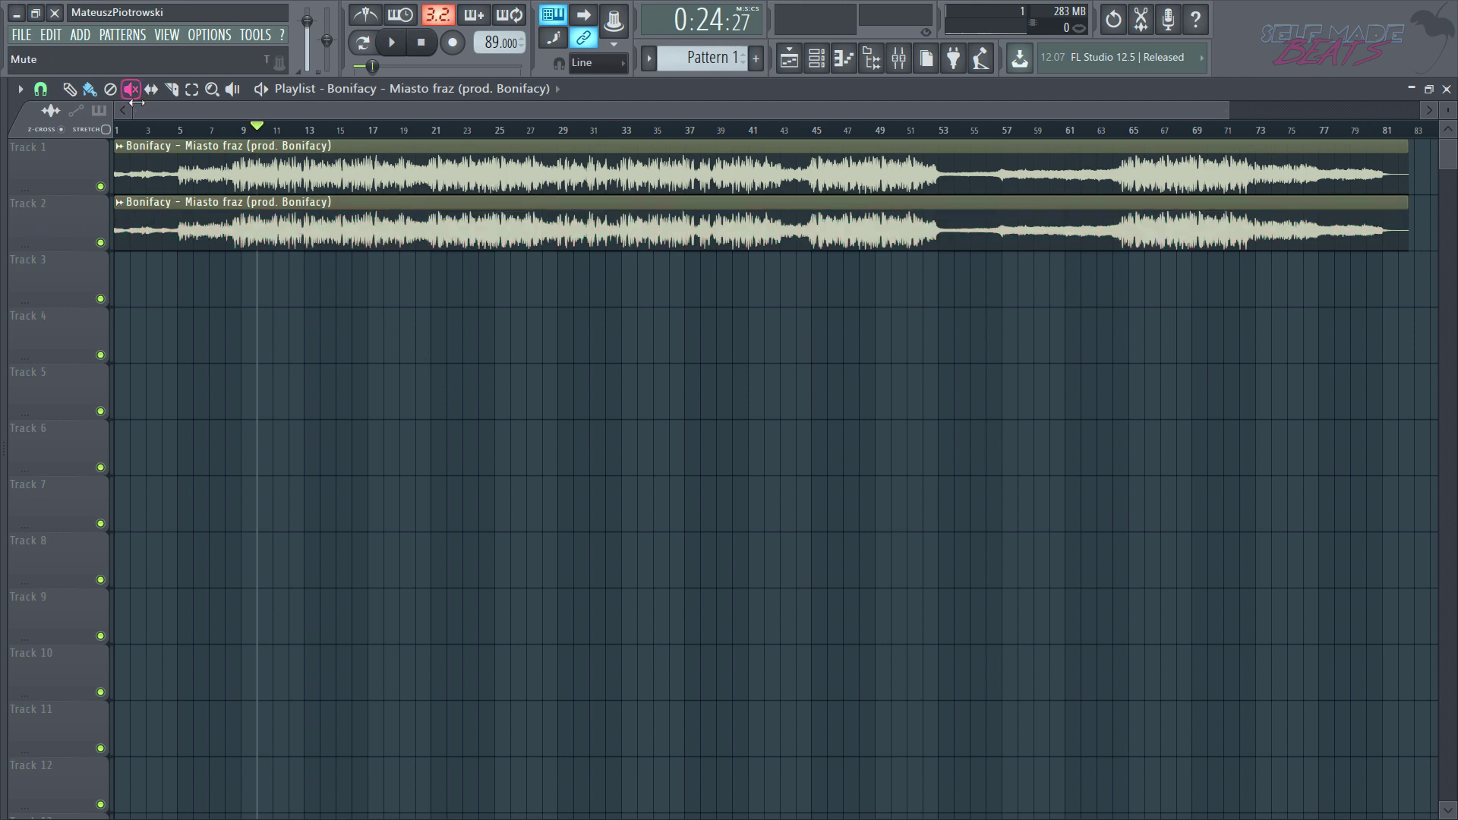
Step: Make the duplicated clip on Track 2 unique
{"action": "scroll", "coordinate": [141, 131], "scroll_direction": "up", "scroll_amount": 5}
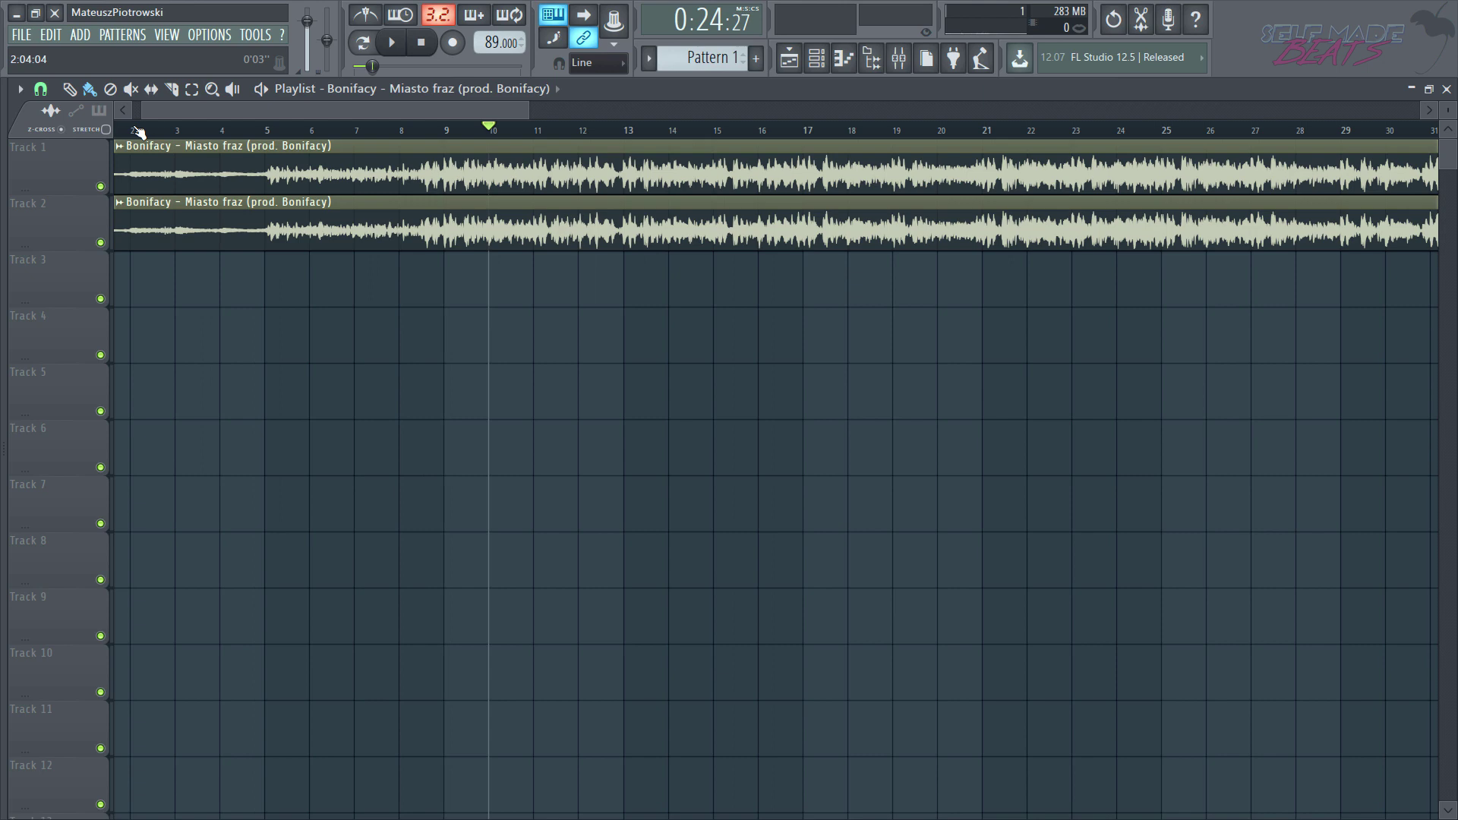
{"action": "left_click", "coordinate": [122, 207]}
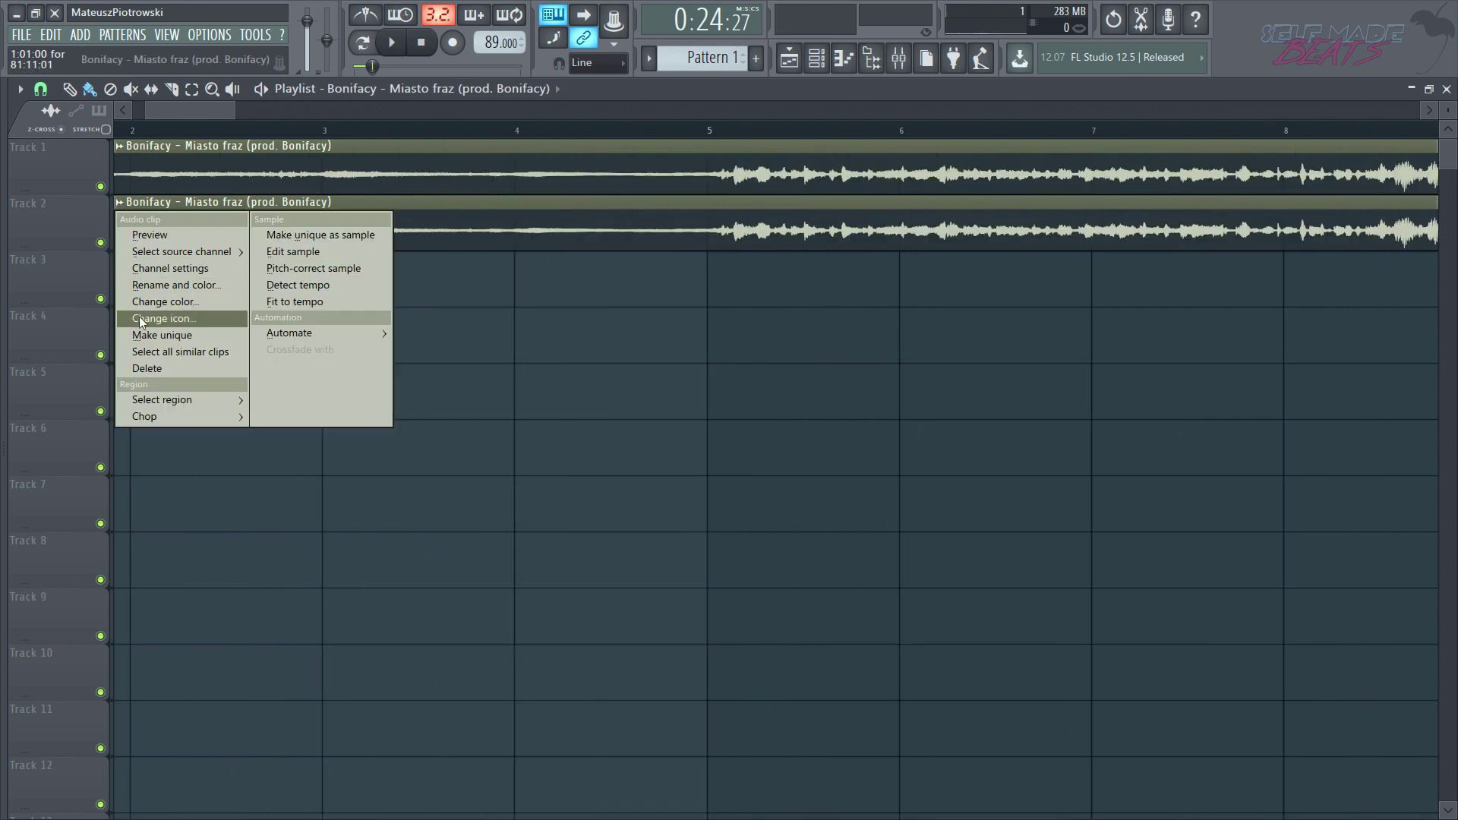
{"action": "left_click", "coordinate": [218, 342]}
{"action": "scroll", "coordinate": [357, 138], "scroll_direction": "down", "scroll_amount": 5}
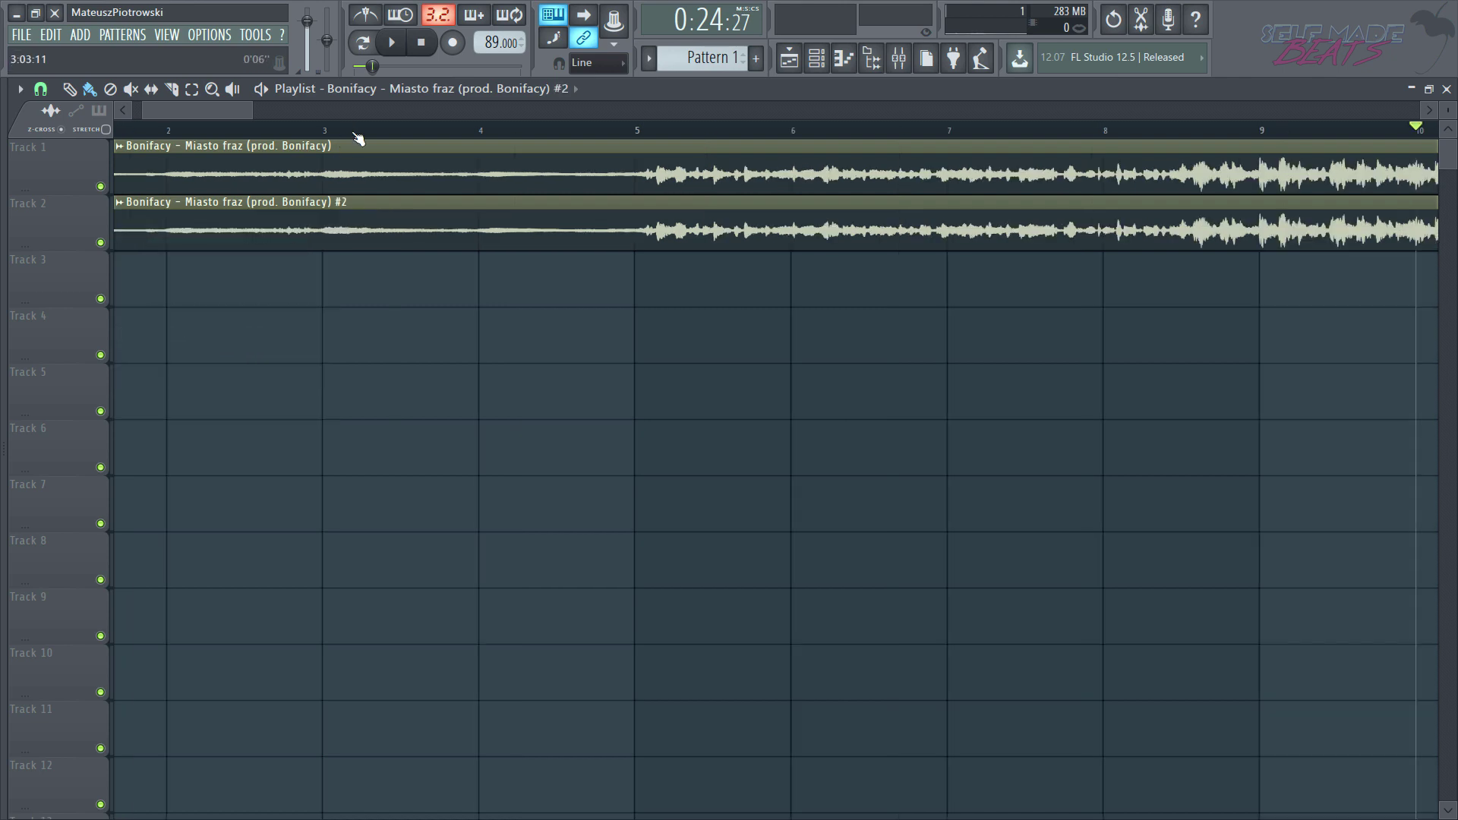
{"action": "scroll", "coordinate": [358, 138], "scroll_direction": "down", "scroll_amount": 5}
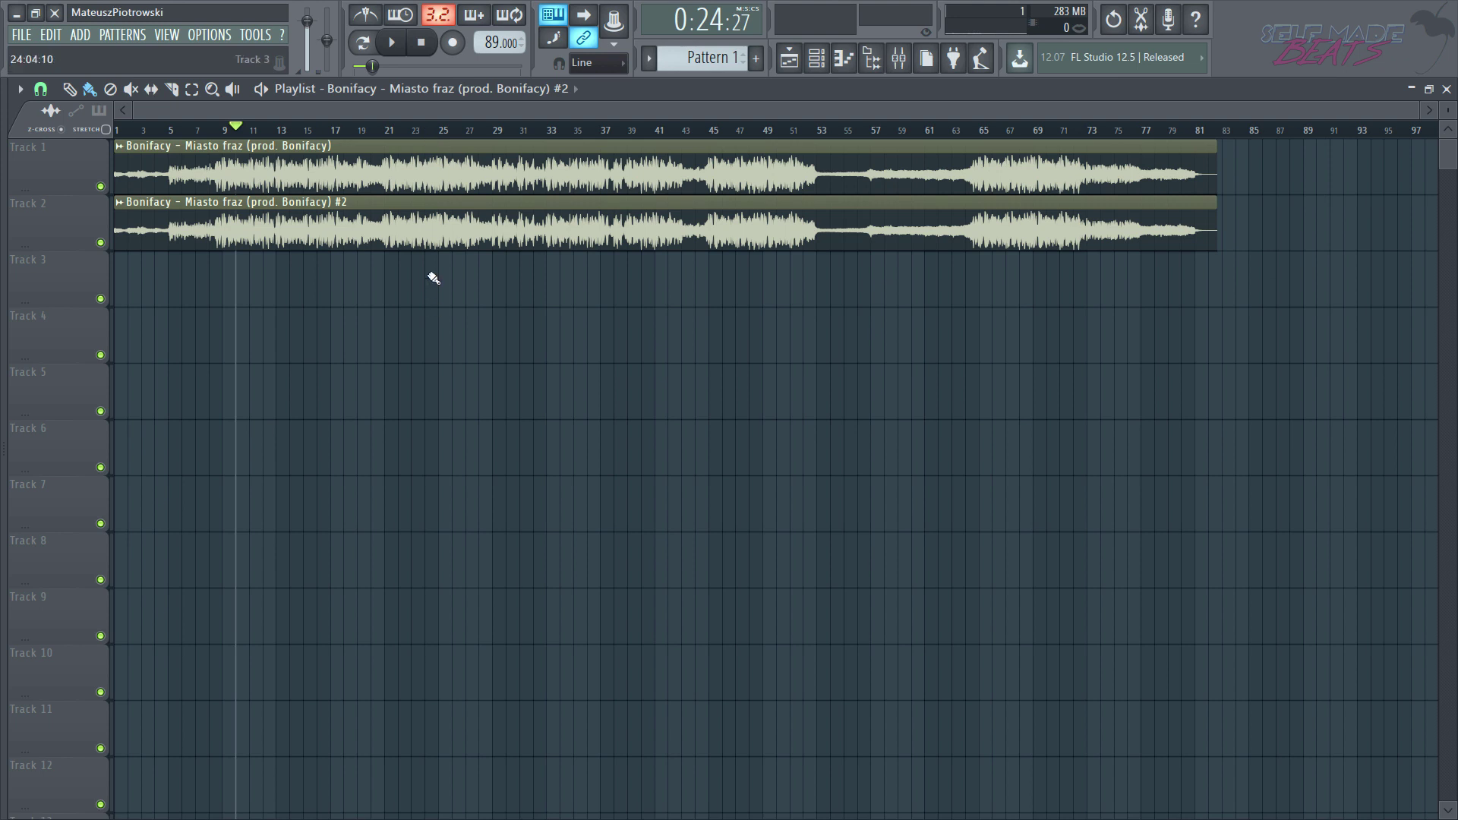
Step: Route the unique Track 2 clip to mixer track 2 in its channel settings
{"action": "double_click", "coordinate": [415, 218]}
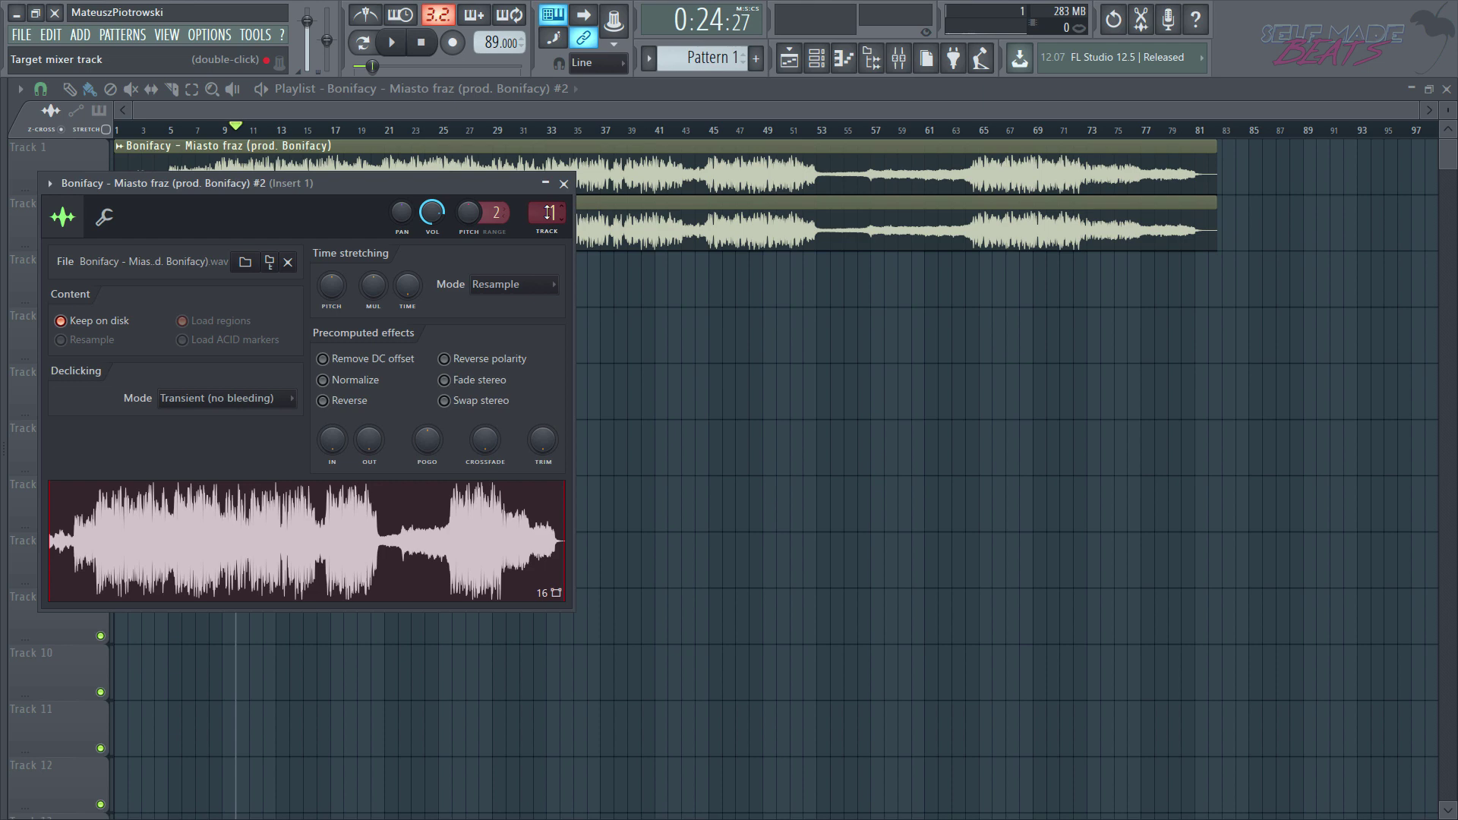
{"action": "scroll", "coordinate": [547, 213], "scroll_direction": "up", "scroll_amount": 1}
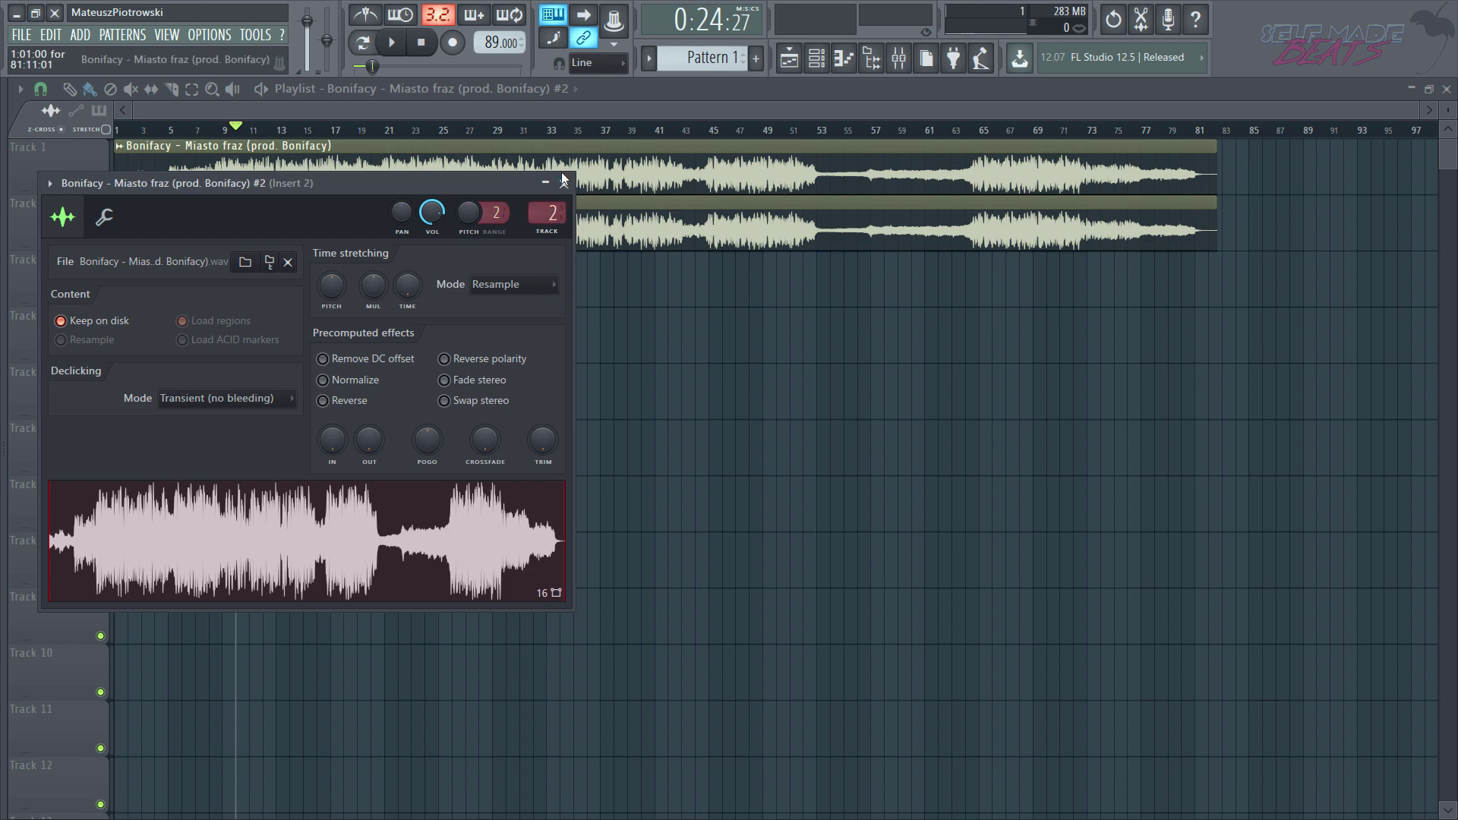
Step: Load Fruity Parametric EQ 2 into slot 1 of mixer Insert 1 and enlarge the plugin window
{"action": "left_click", "coordinate": [565, 181]}
{"action": "left_click", "coordinate": [898, 57]}
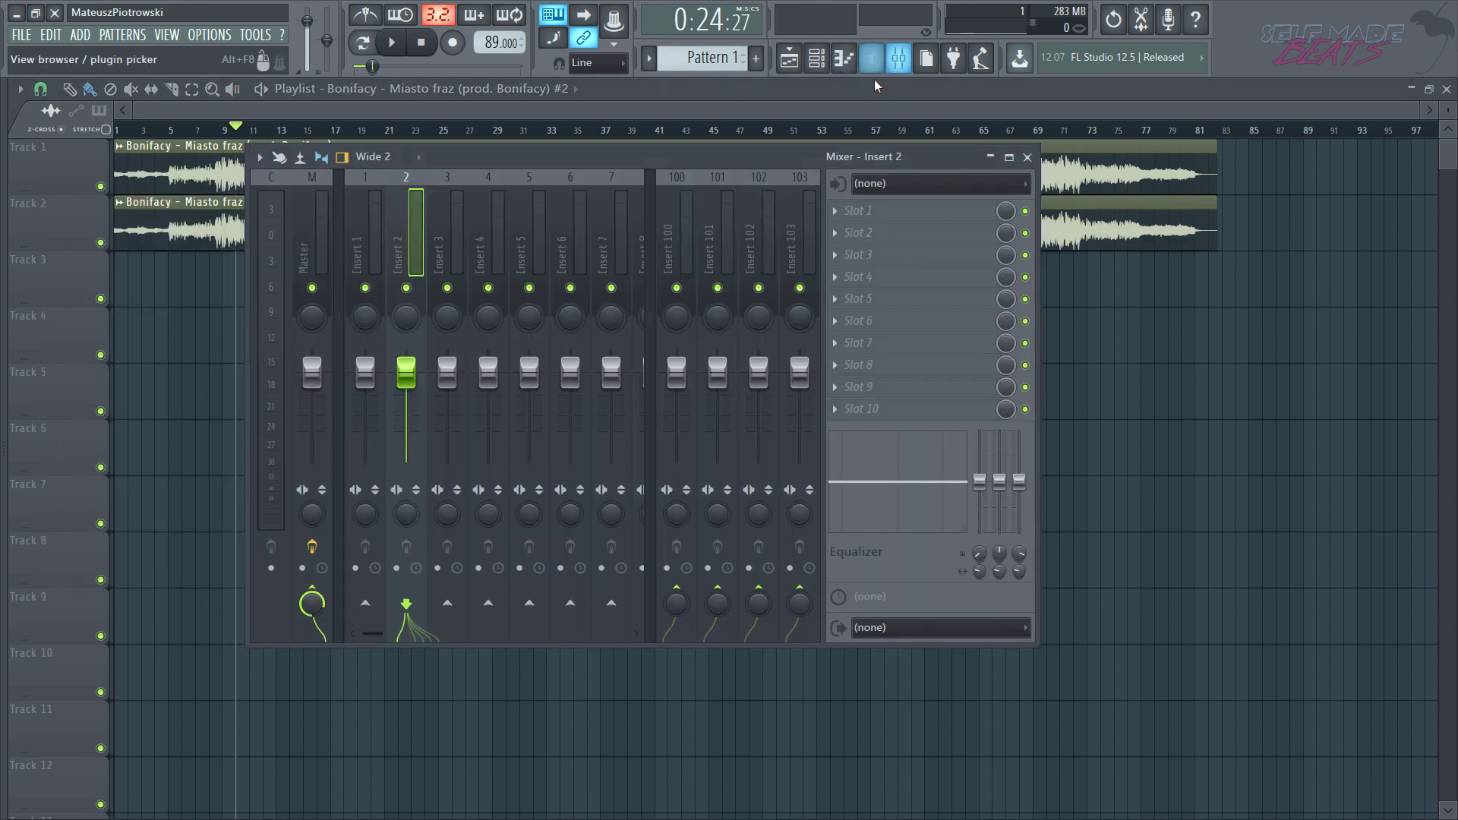
{"action": "left_click", "coordinate": [378, 232]}
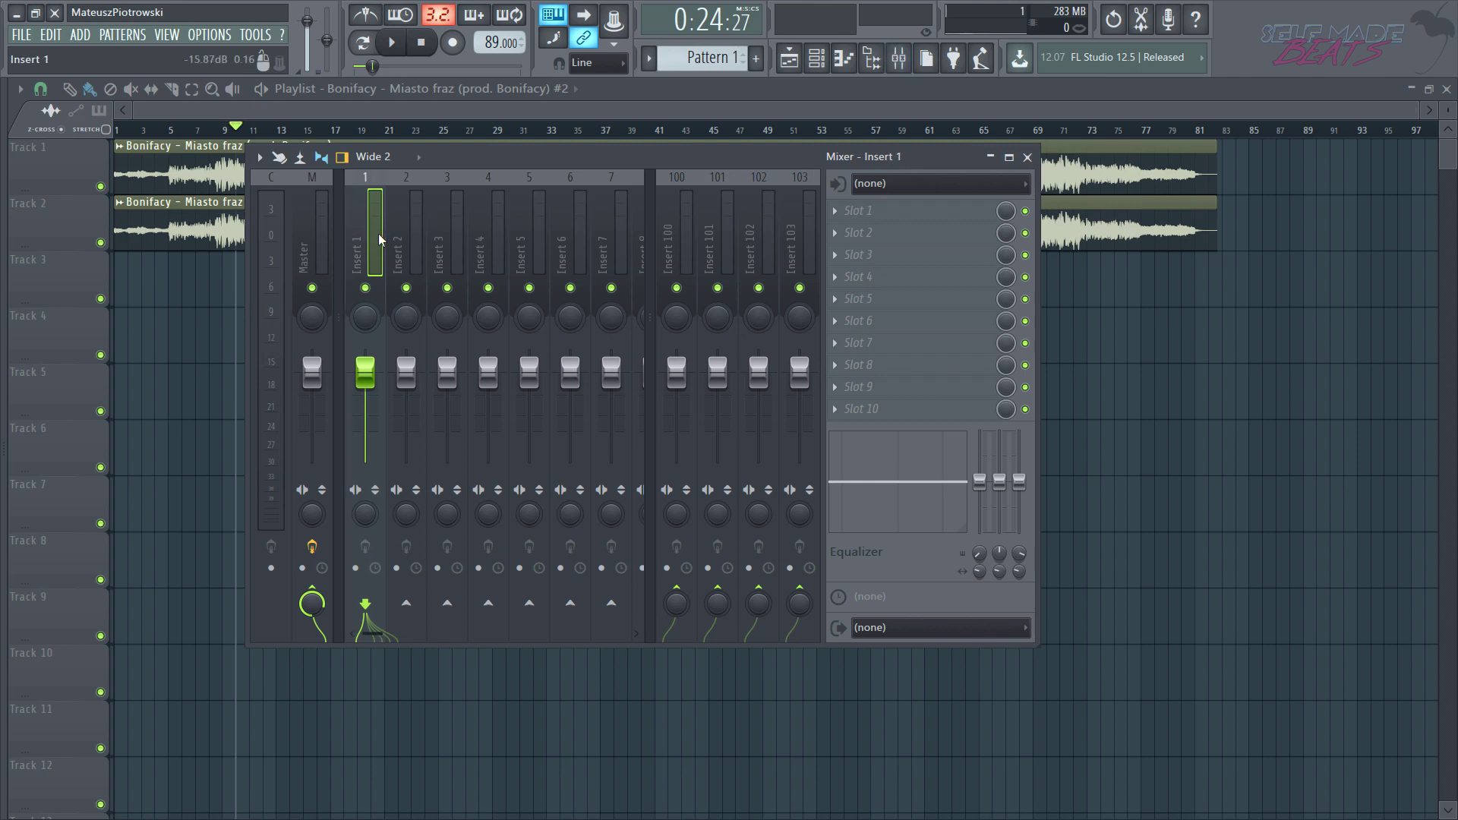
{"action": "left_click", "coordinate": [906, 219]}
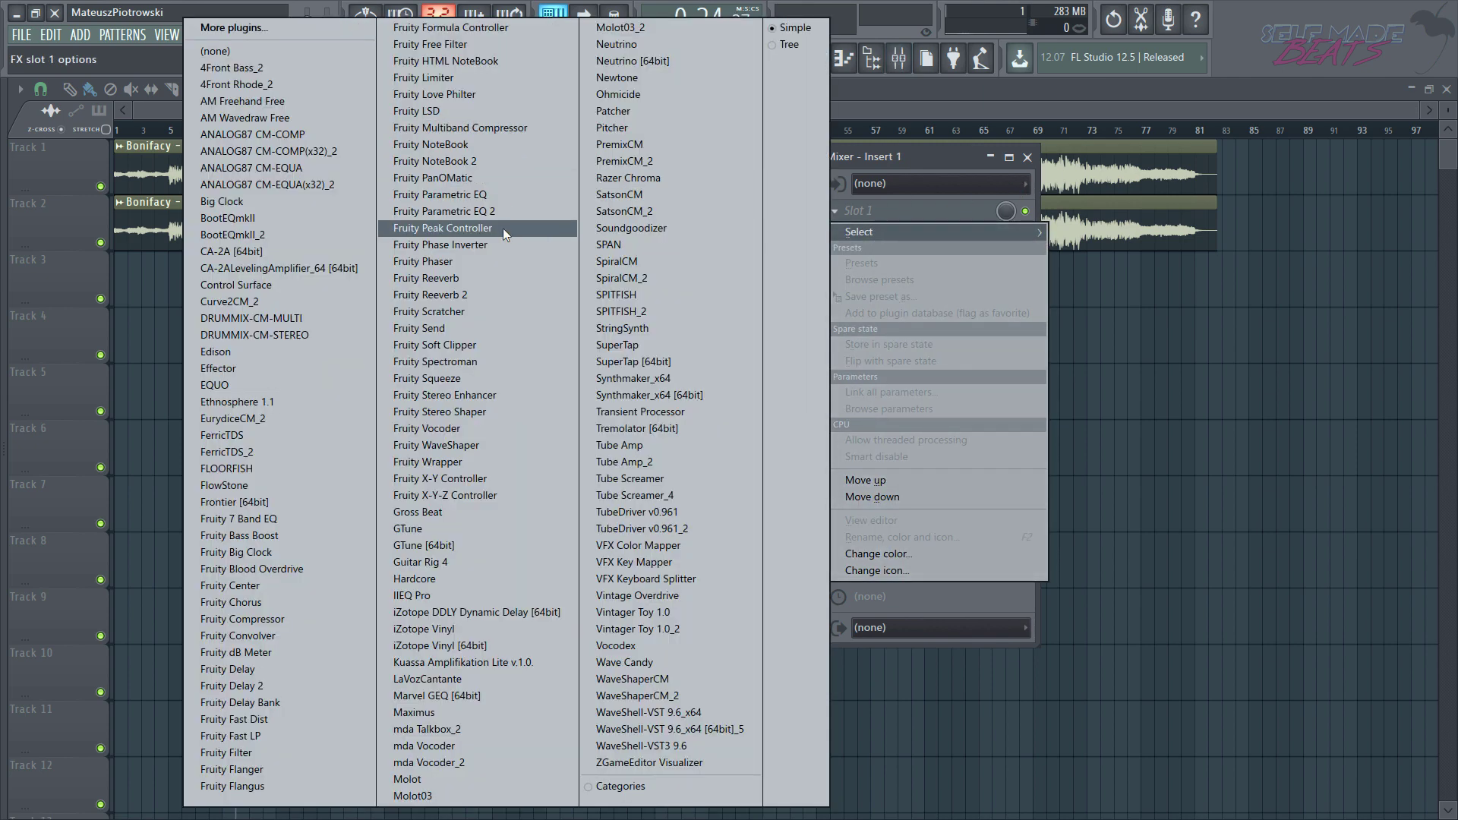
{"action": "left_click", "coordinate": [494, 211]}
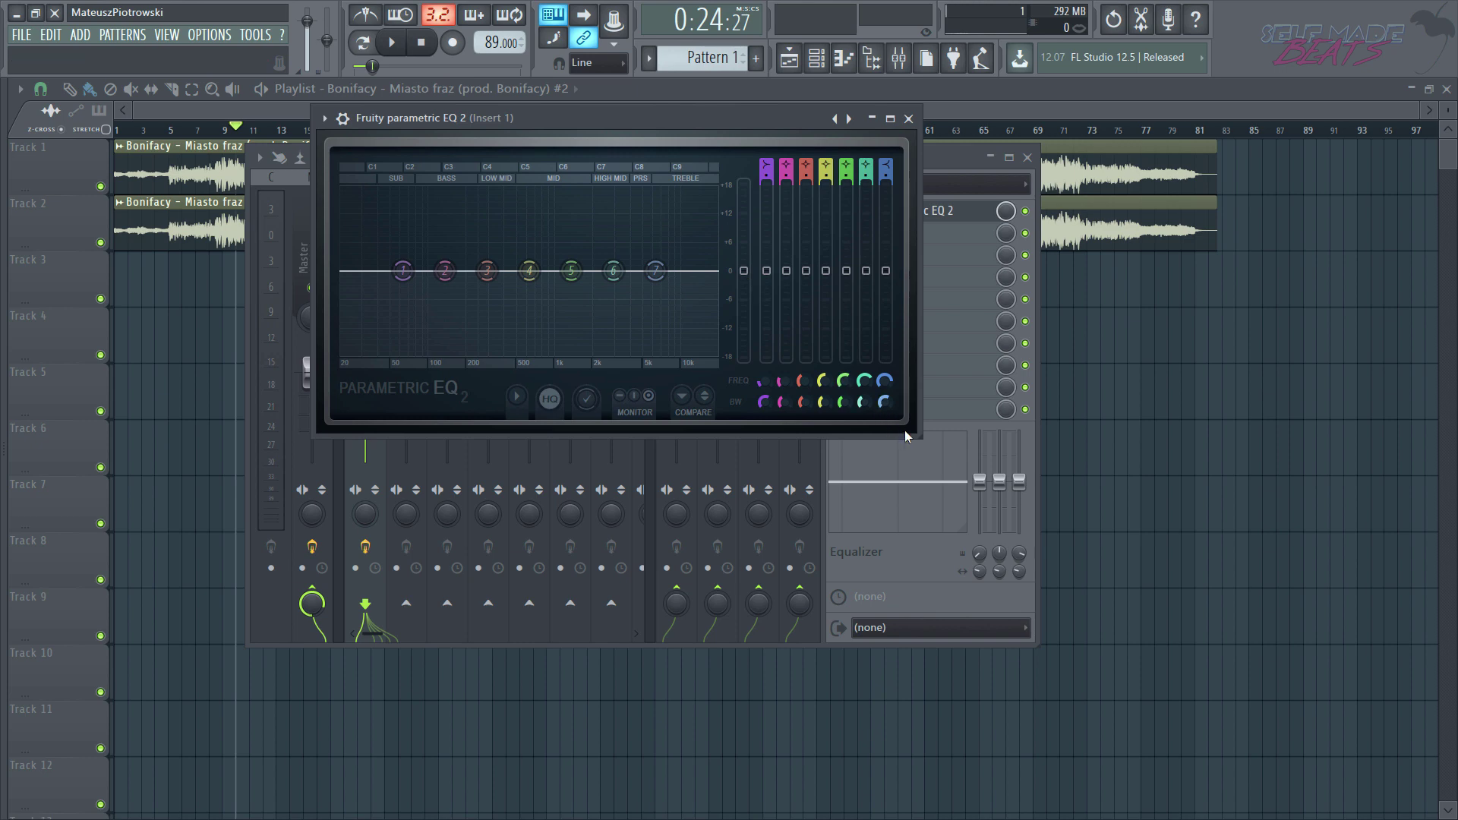
{"action": "left_click_drag", "start_coordinate": [911, 436], "coordinate": [1214, 691]}
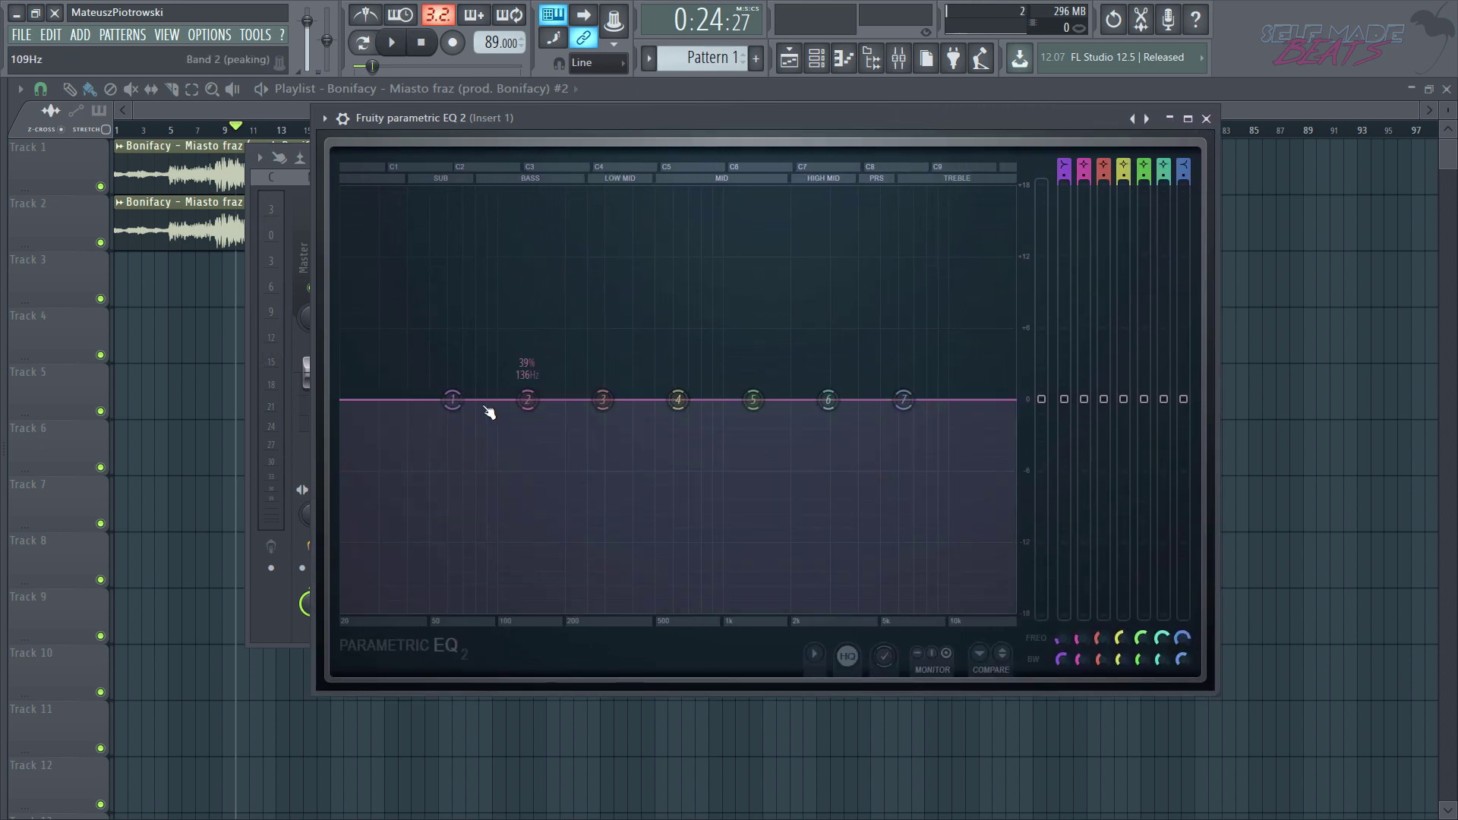
Step: Change band 1 of the Insert 1 EQ to a high-pass filter and move its cutoff just above band 2
{"action": "left_click_drag", "start_coordinate": [1068, 161], "coordinate": [1068, 179]}
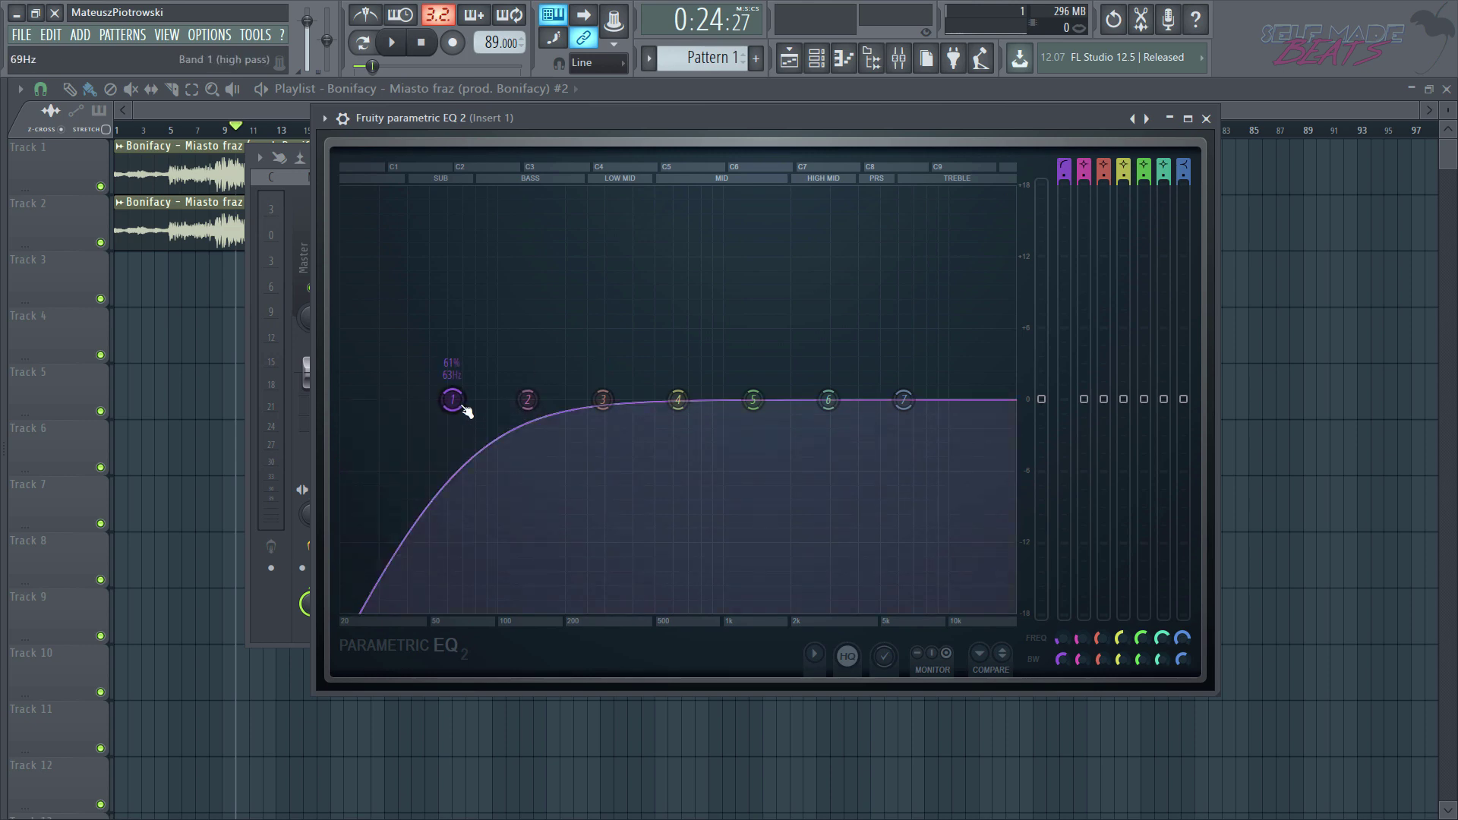
{"action": "left_click_drag", "start_coordinate": [459, 404], "coordinate": [543, 399]}
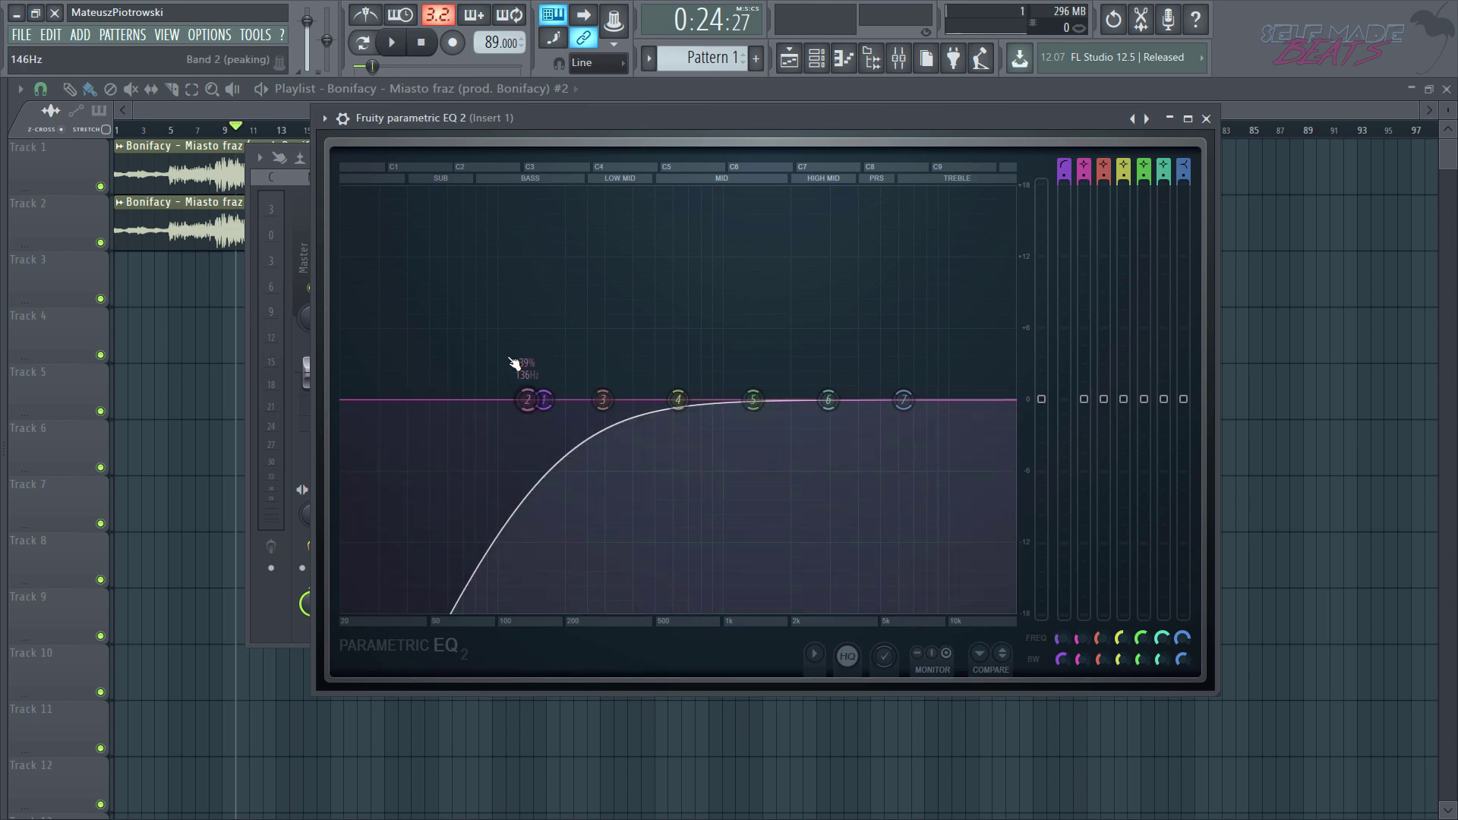
Step: Mute Track 2 and lower the Insert 1 high-pass cutoff to about 109 Hz while the song plays
{"action": "left_click", "coordinate": [100, 243]}
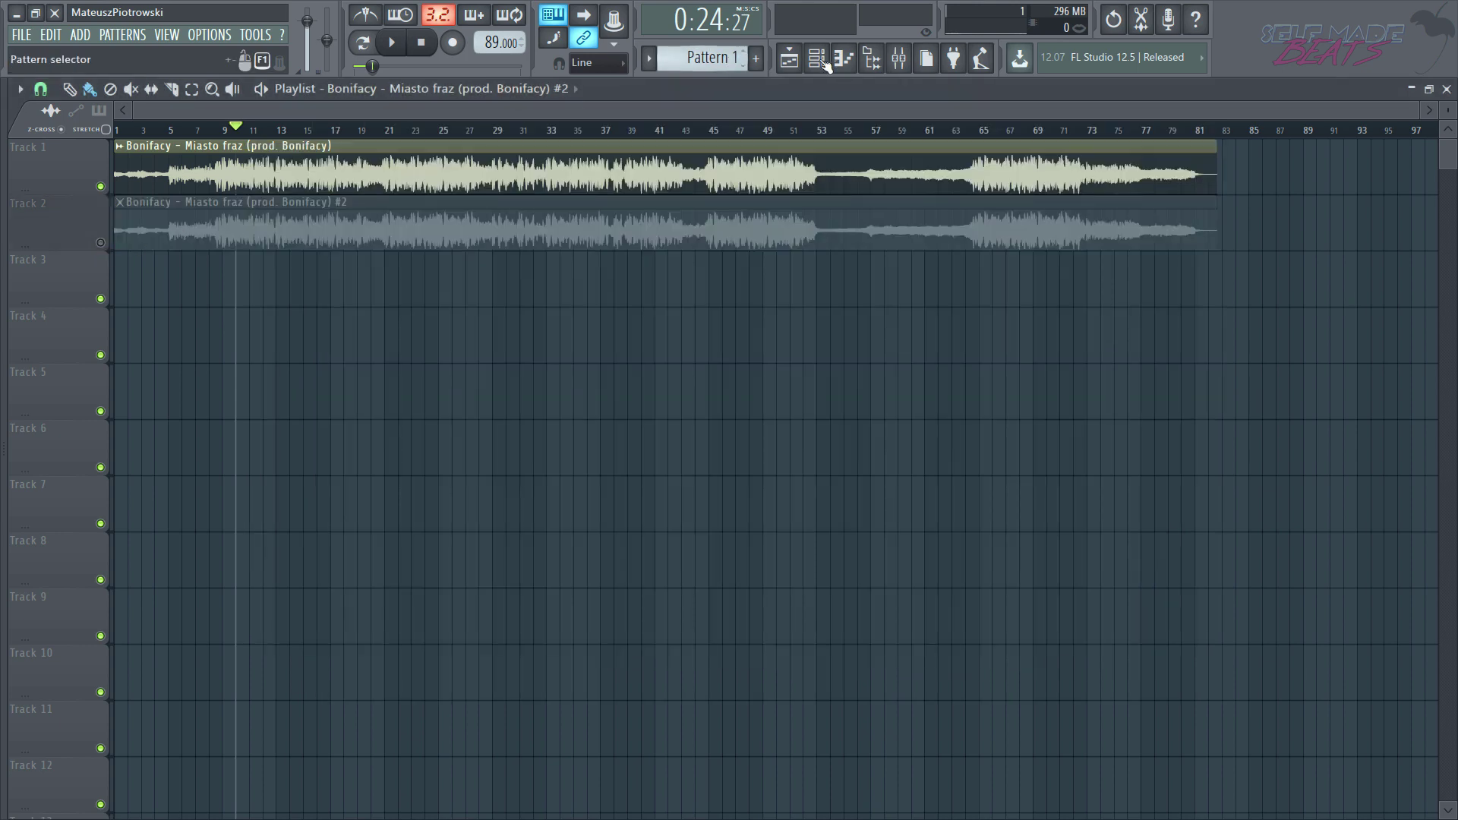
{"action": "left_click", "coordinate": [900, 67]}
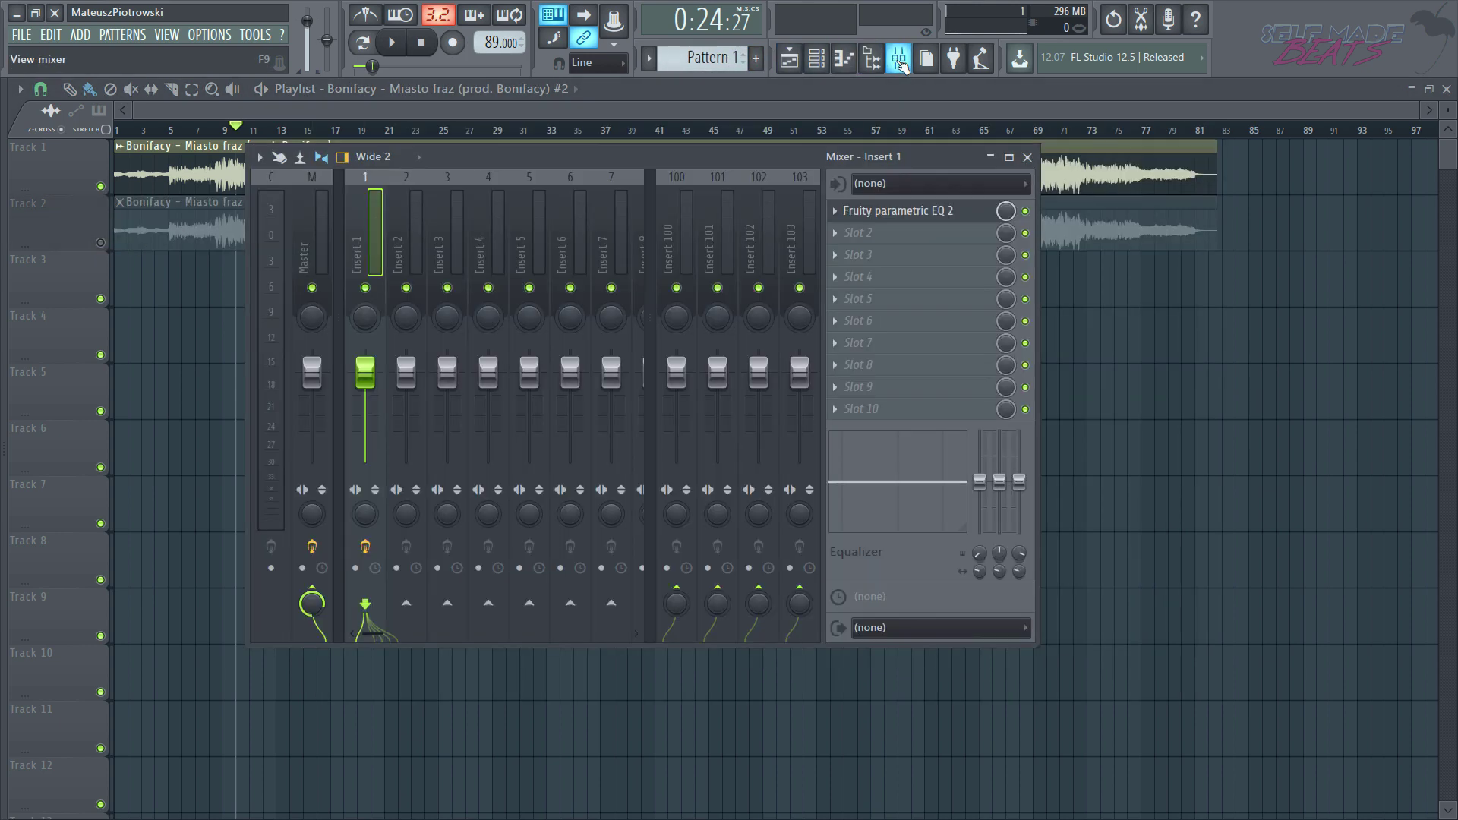
{"action": "left_click", "coordinate": [875, 221]}
{"action": "key", "text": "space"}
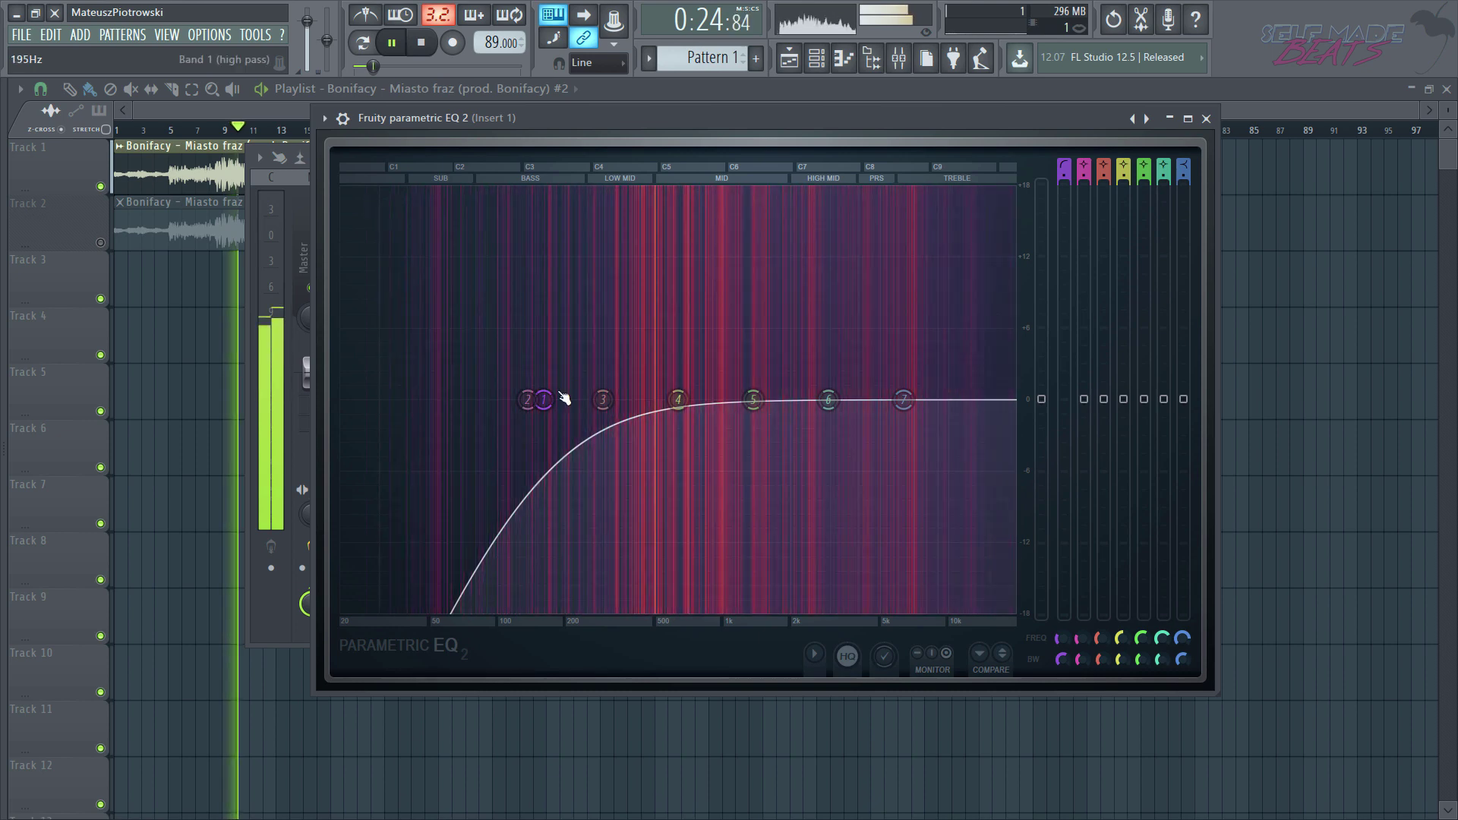
{"action": "left_click_drag", "start_coordinate": [541, 400], "coordinate": [505, 400]}
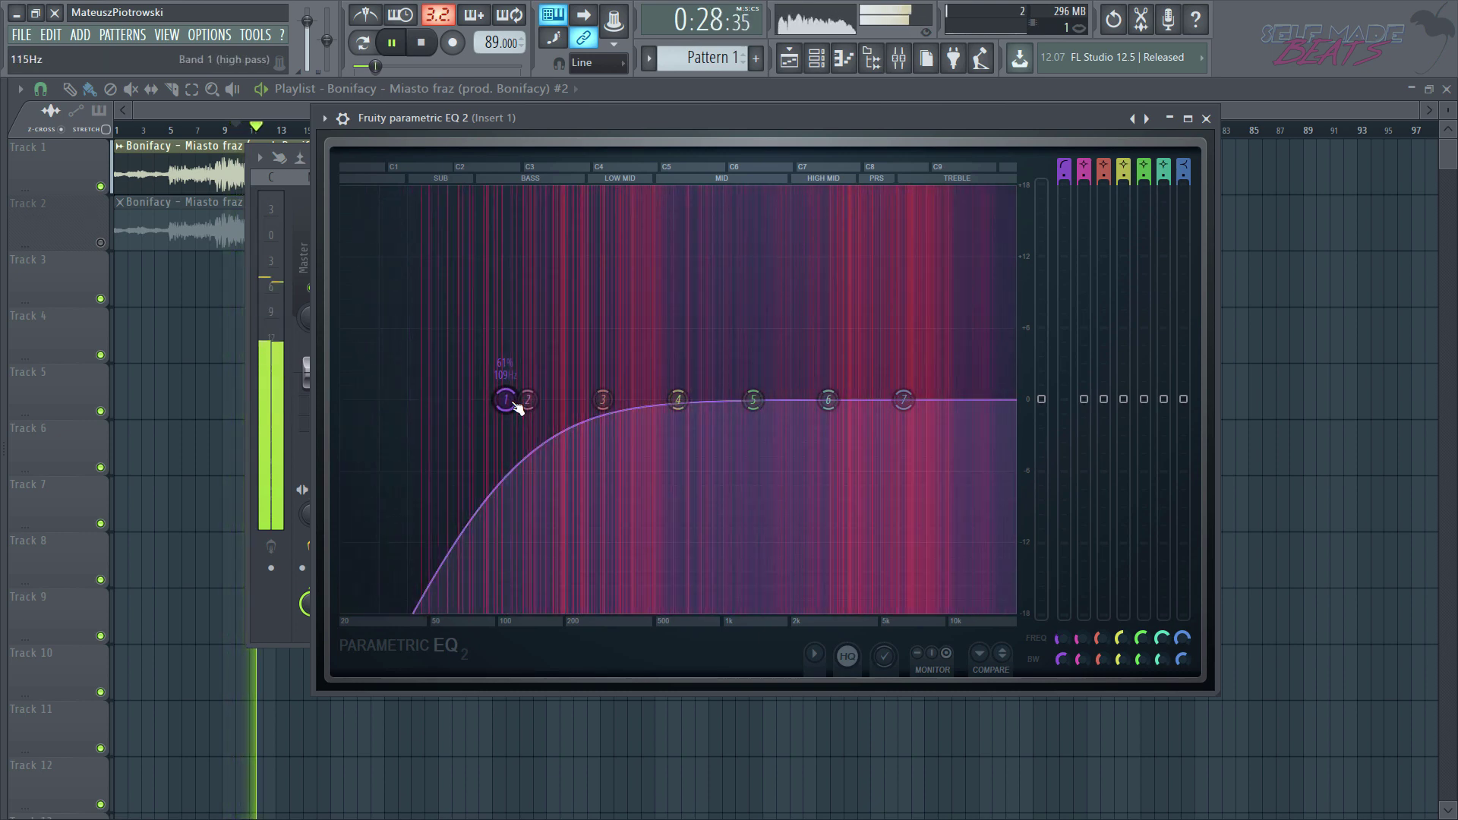
{"action": "key", "text": "space"}
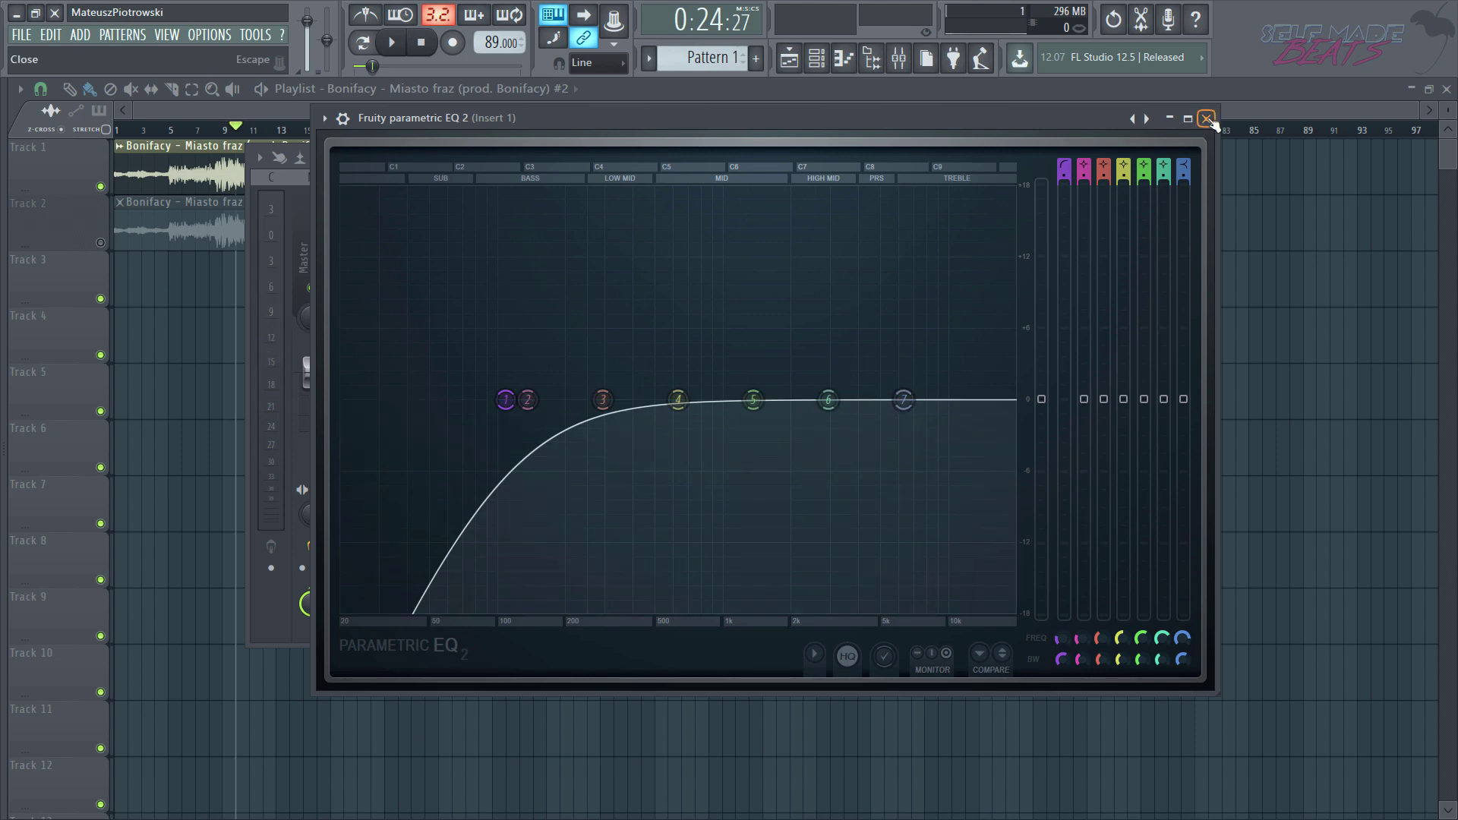
{"action": "left_click", "coordinate": [1208, 119]}
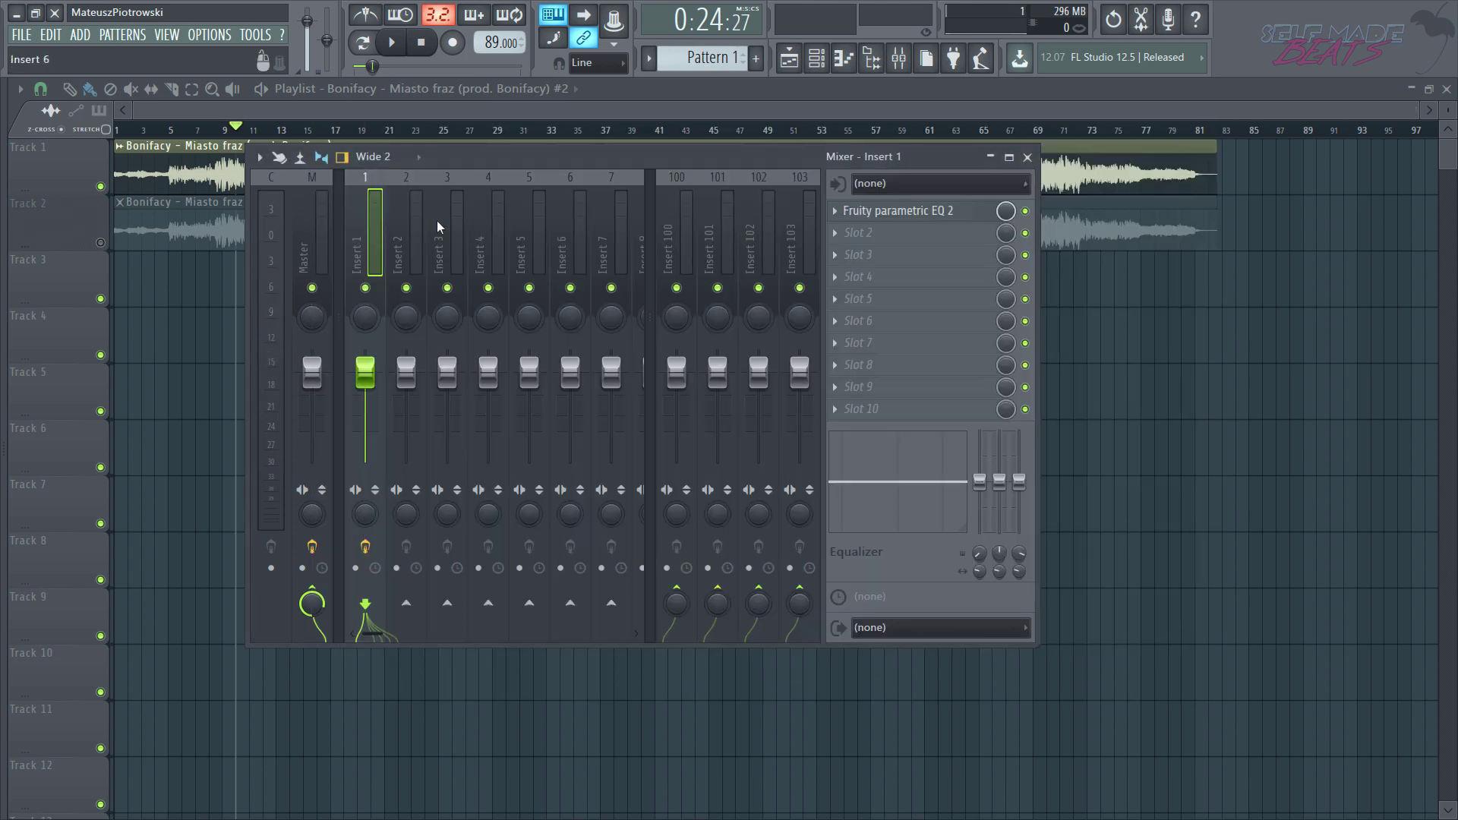
Step: Solo Track 2 in the Playlist and bring the mixer back into view
{"action": "right_click", "coordinate": [100, 243]}
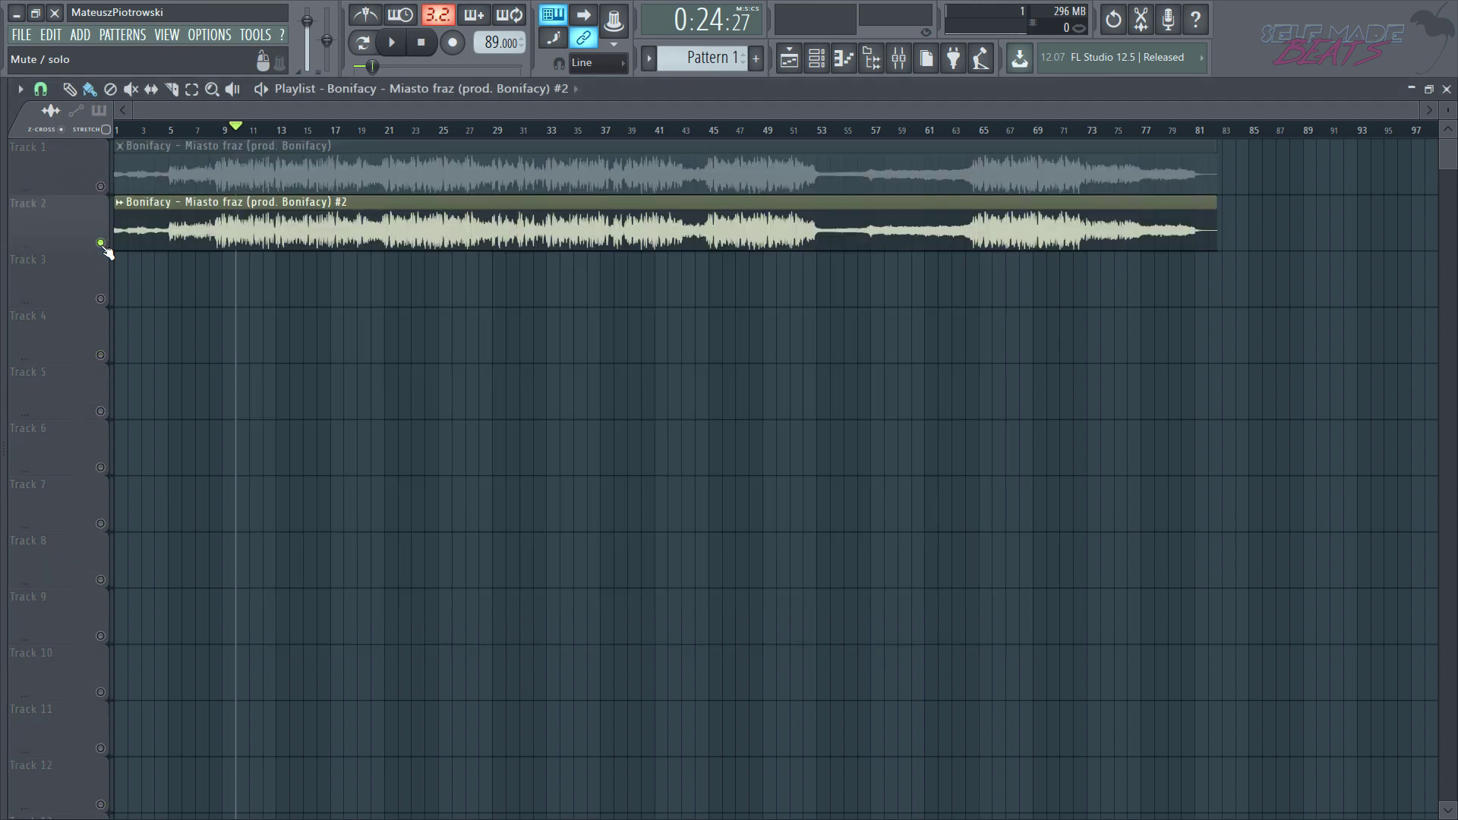
{"action": "left_click", "coordinate": [901, 67]}
{"action": "left_click", "coordinate": [893, 212]}
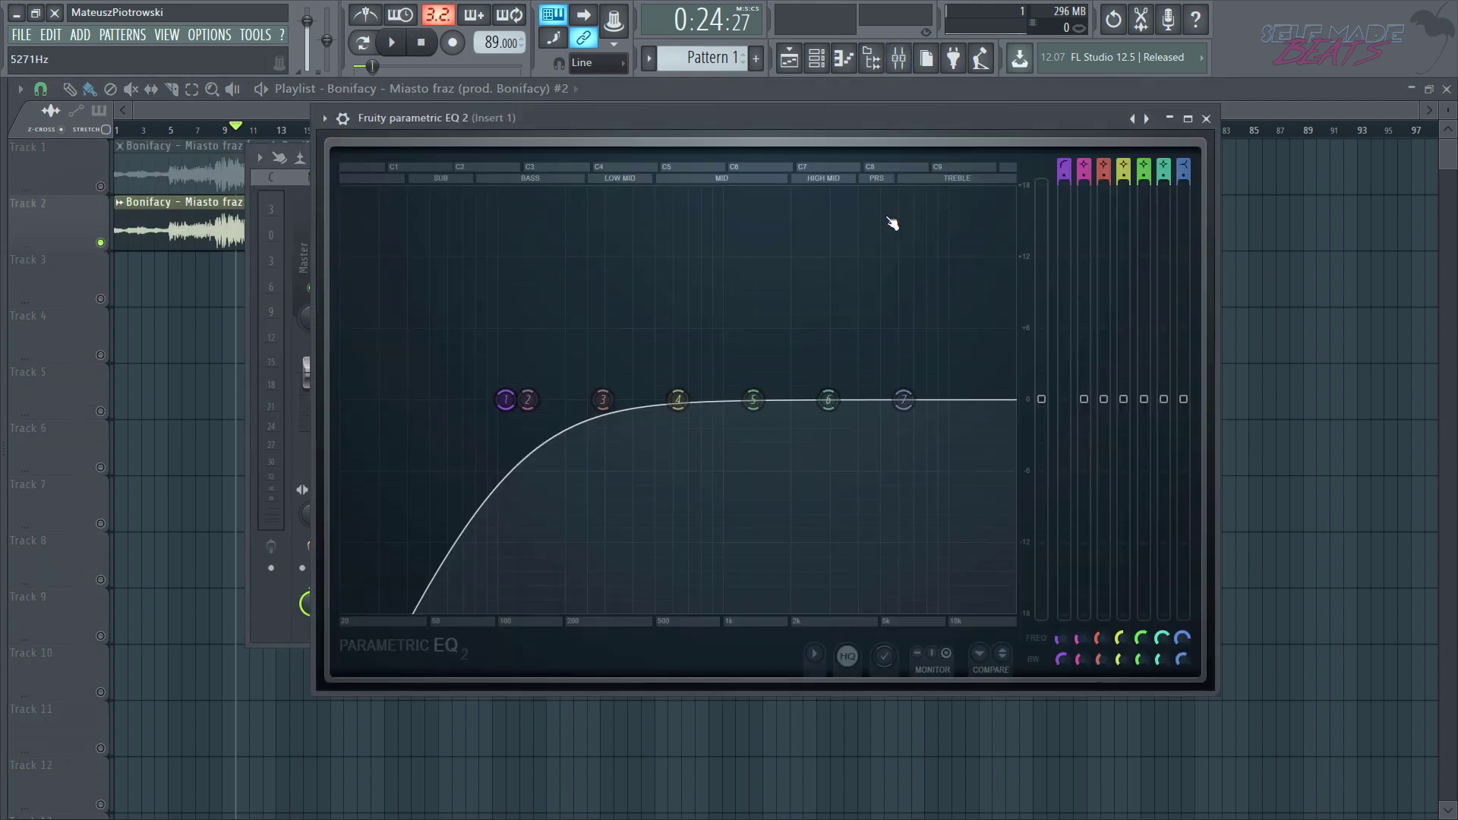
{"action": "left_click", "coordinate": [1206, 119]}
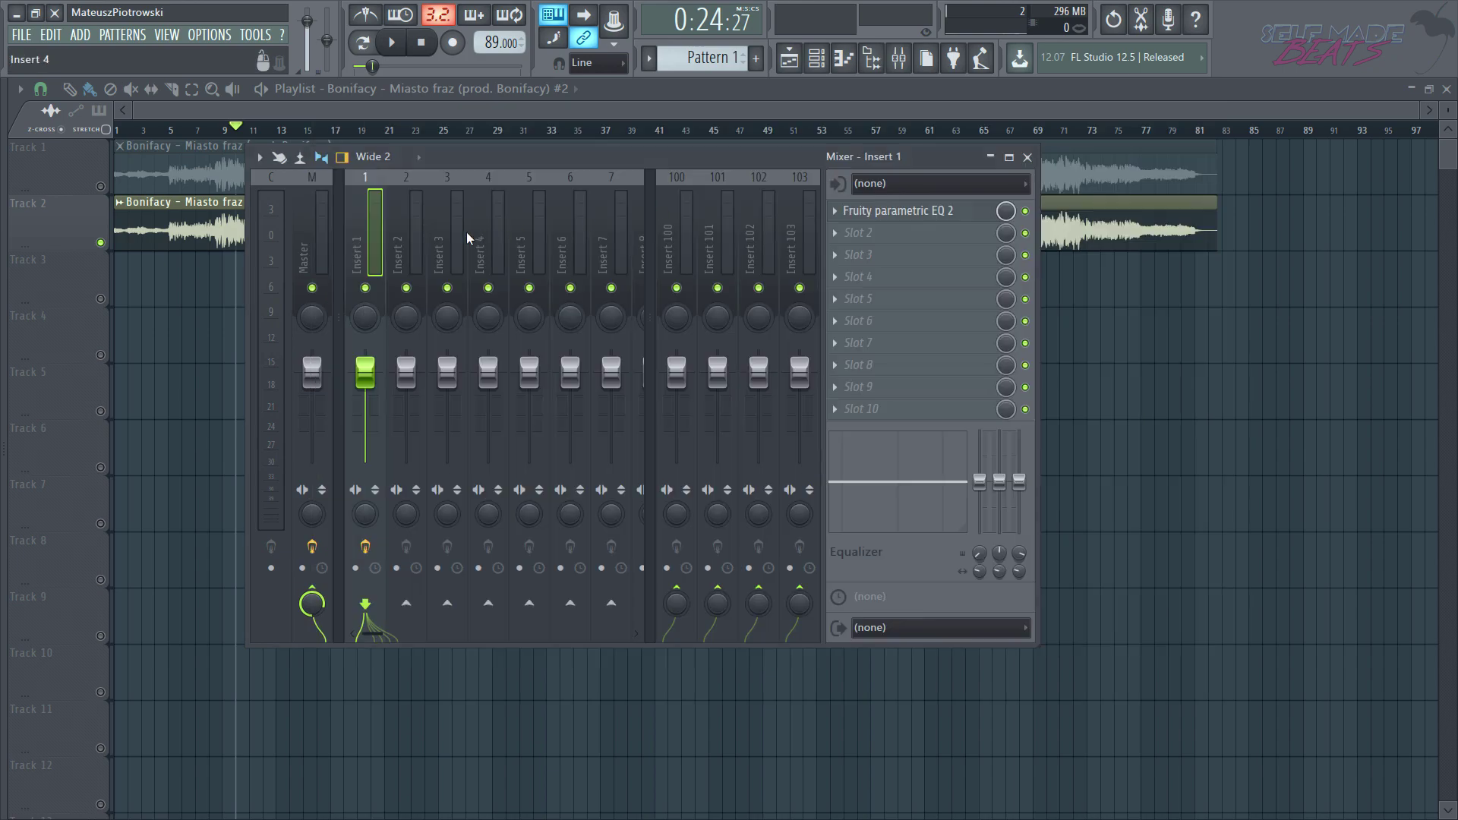
Step: Load Fruity Parametric EQ 2 into slot 1 of mixer Insert 2, then enlarge and reposition its window
{"action": "left_click", "coordinate": [417, 238]}
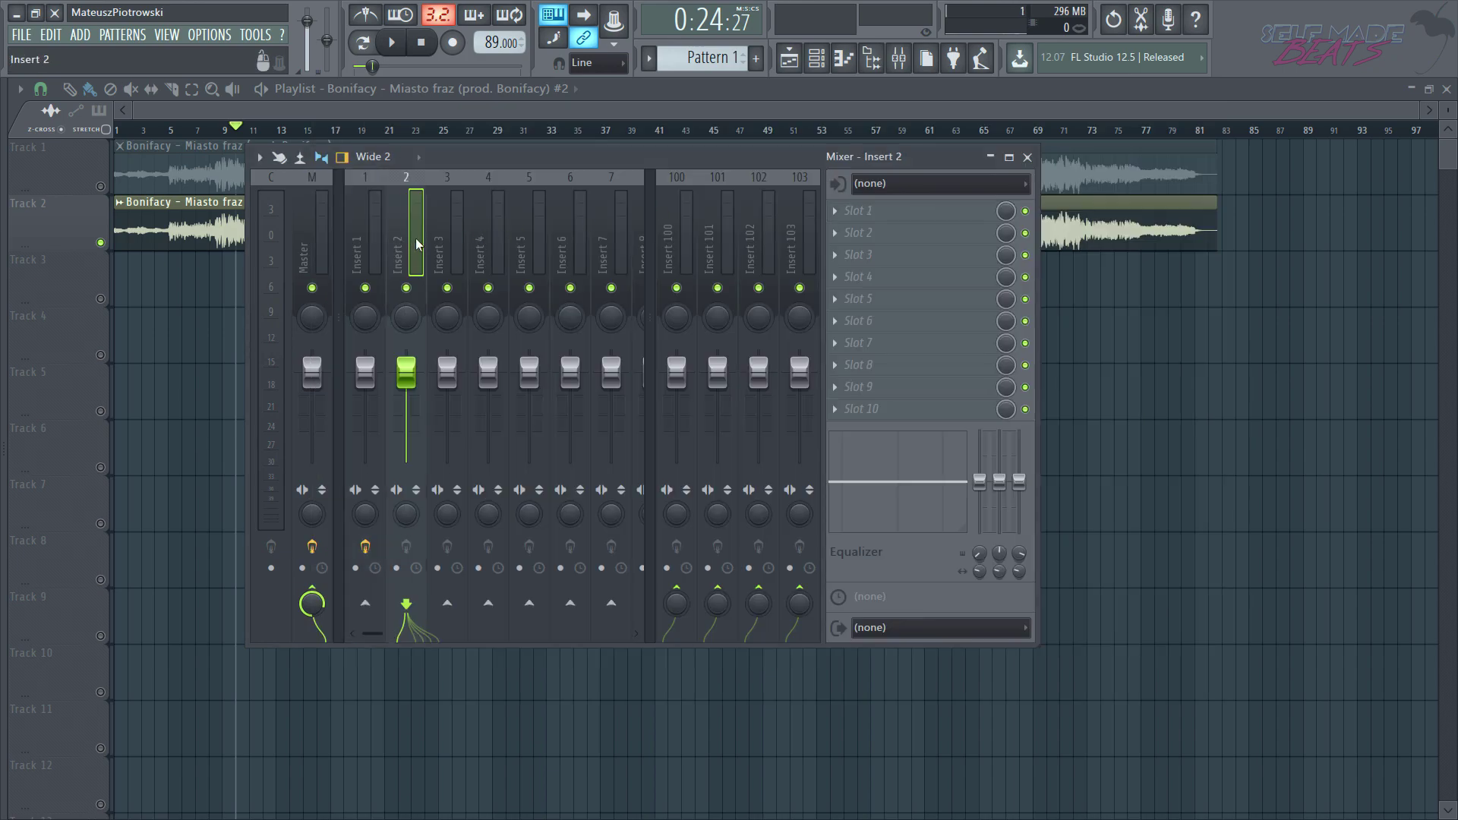
{"action": "left_click", "coordinate": [836, 214]}
{"action": "left_click", "coordinate": [528, 212]}
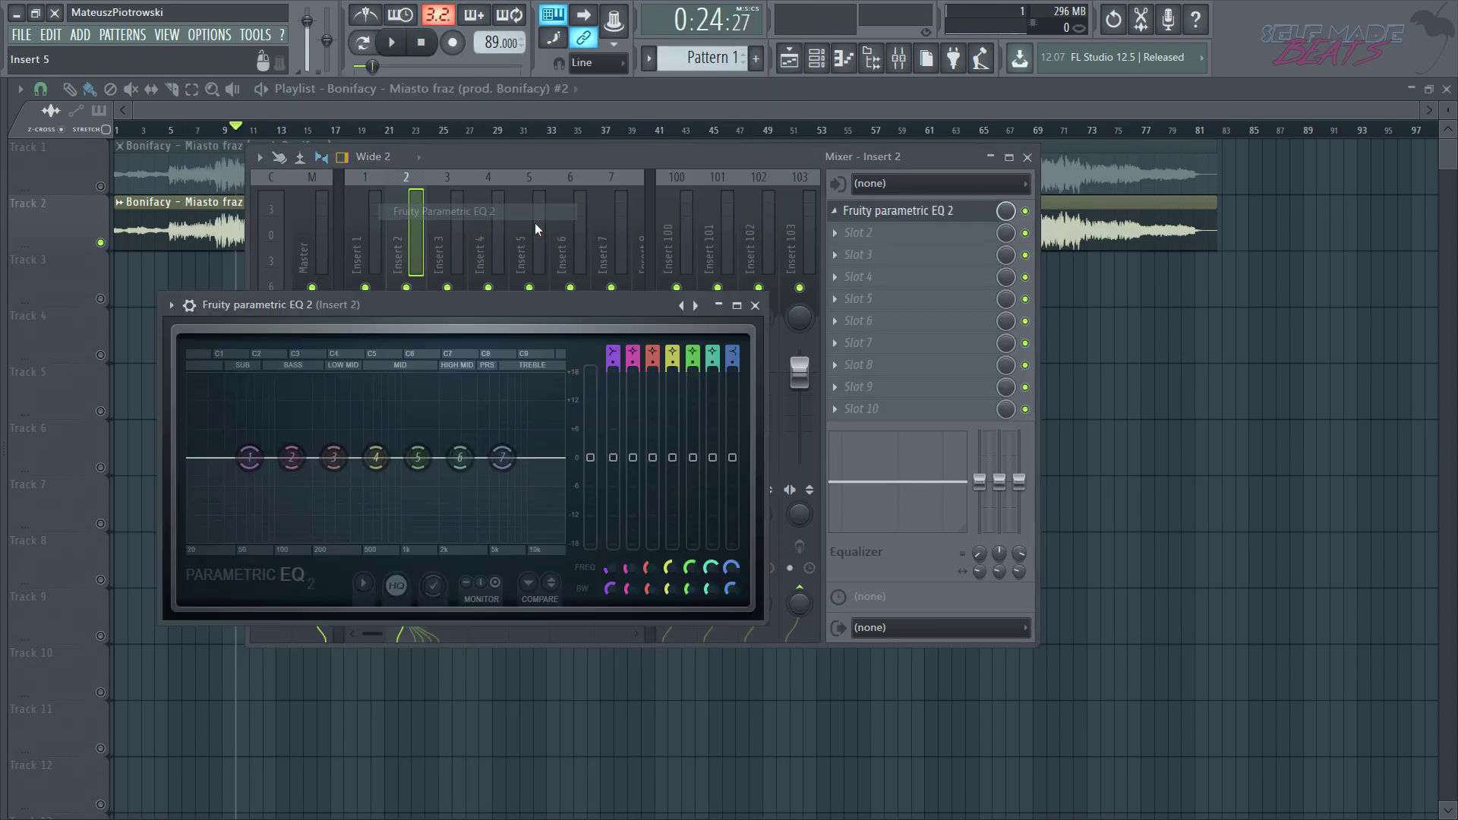
{"action": "left_click_drag", "start_coordinate": [767, 293], "coordinate": [1170, 95]}
{"action": "left_click_drag", "start_coordinate": [1010, 111], "coordinate": [1077, 211]}
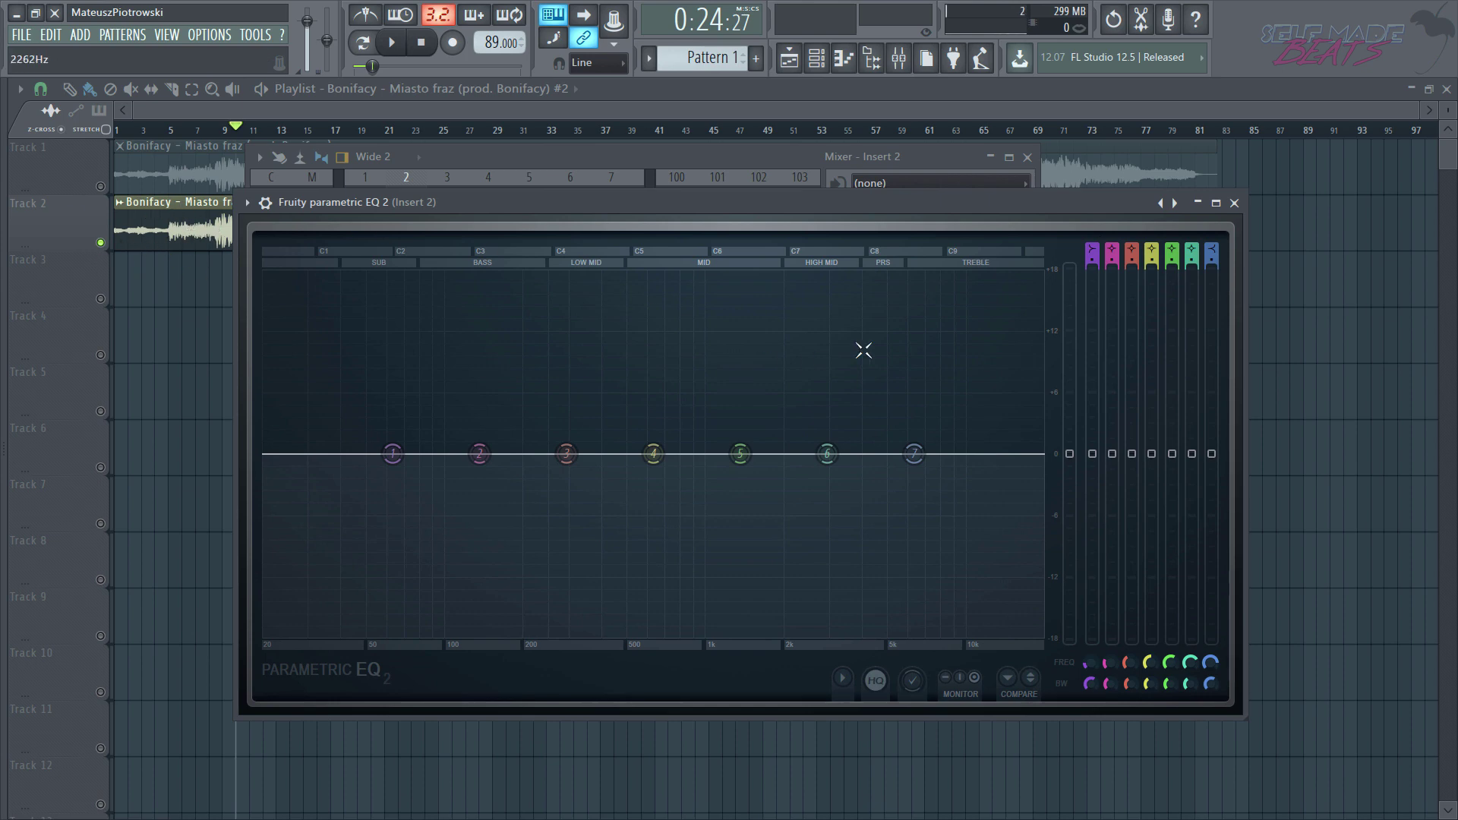
Step: Change band 7 of the Insert 2 EQ to low pass, move its cutoff just below band 3 and sharpen its roll-off
{"action": "left_click_drag", "start_coordinate": [1213, 251], "coordinate": [1214, 307]}
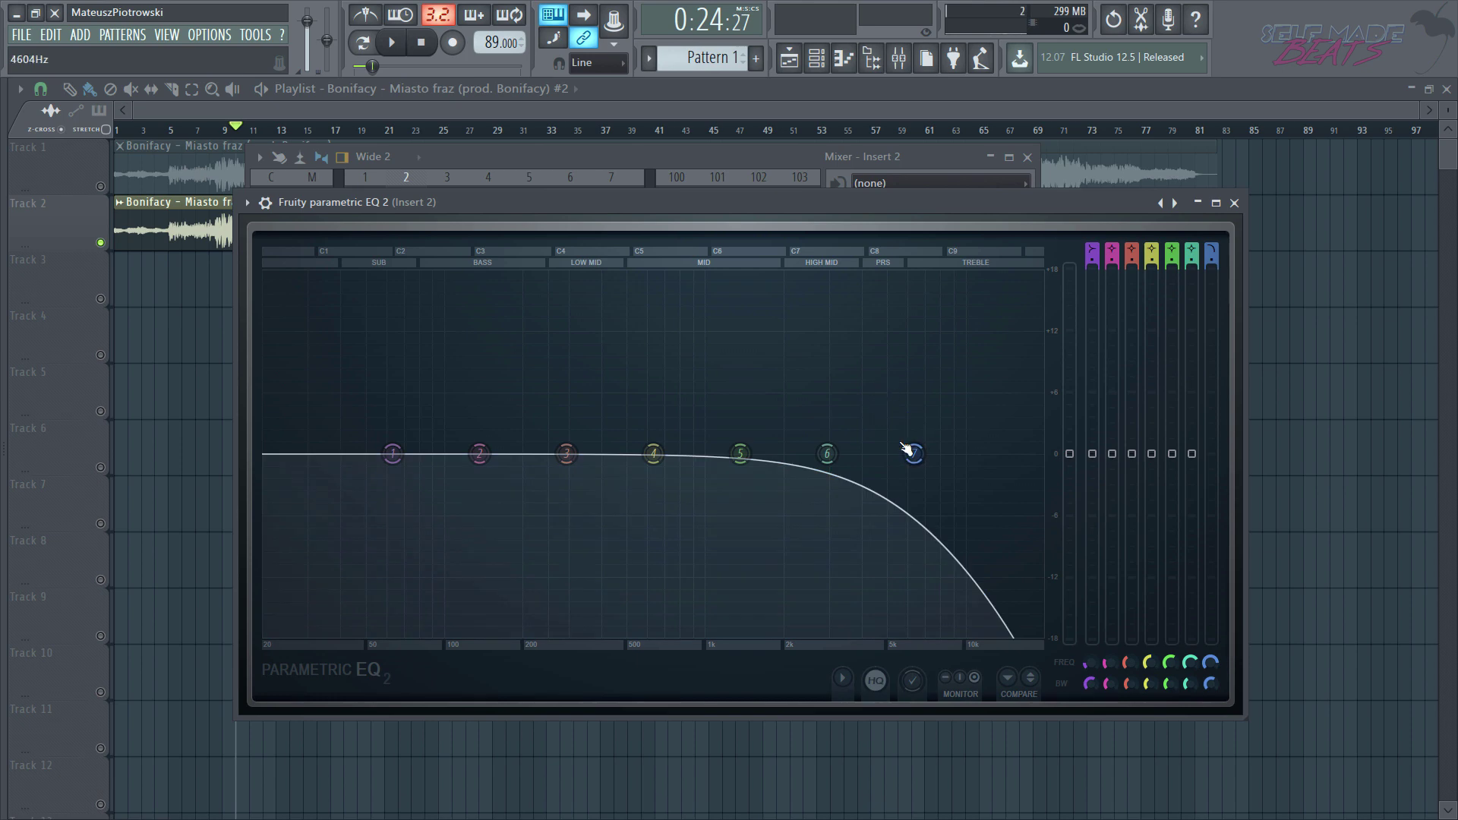
{"action": "left_click_drag", "start_coordinate": [913, 454], "coordinate": [539, 454]}
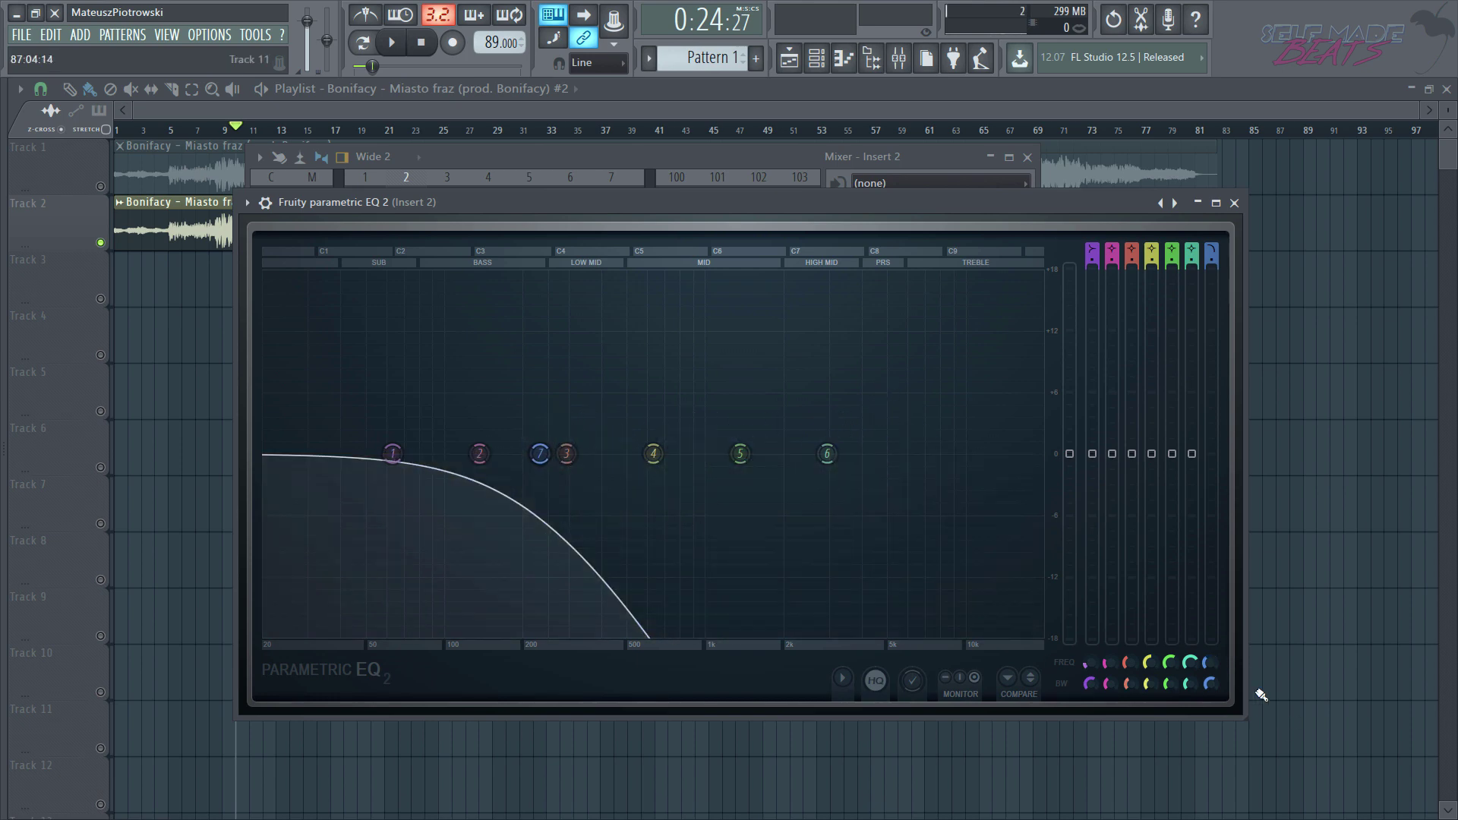
{"action": "left_click_drag", "start_coordinate": [1211, 684], "coordinate": [1211, 697]}
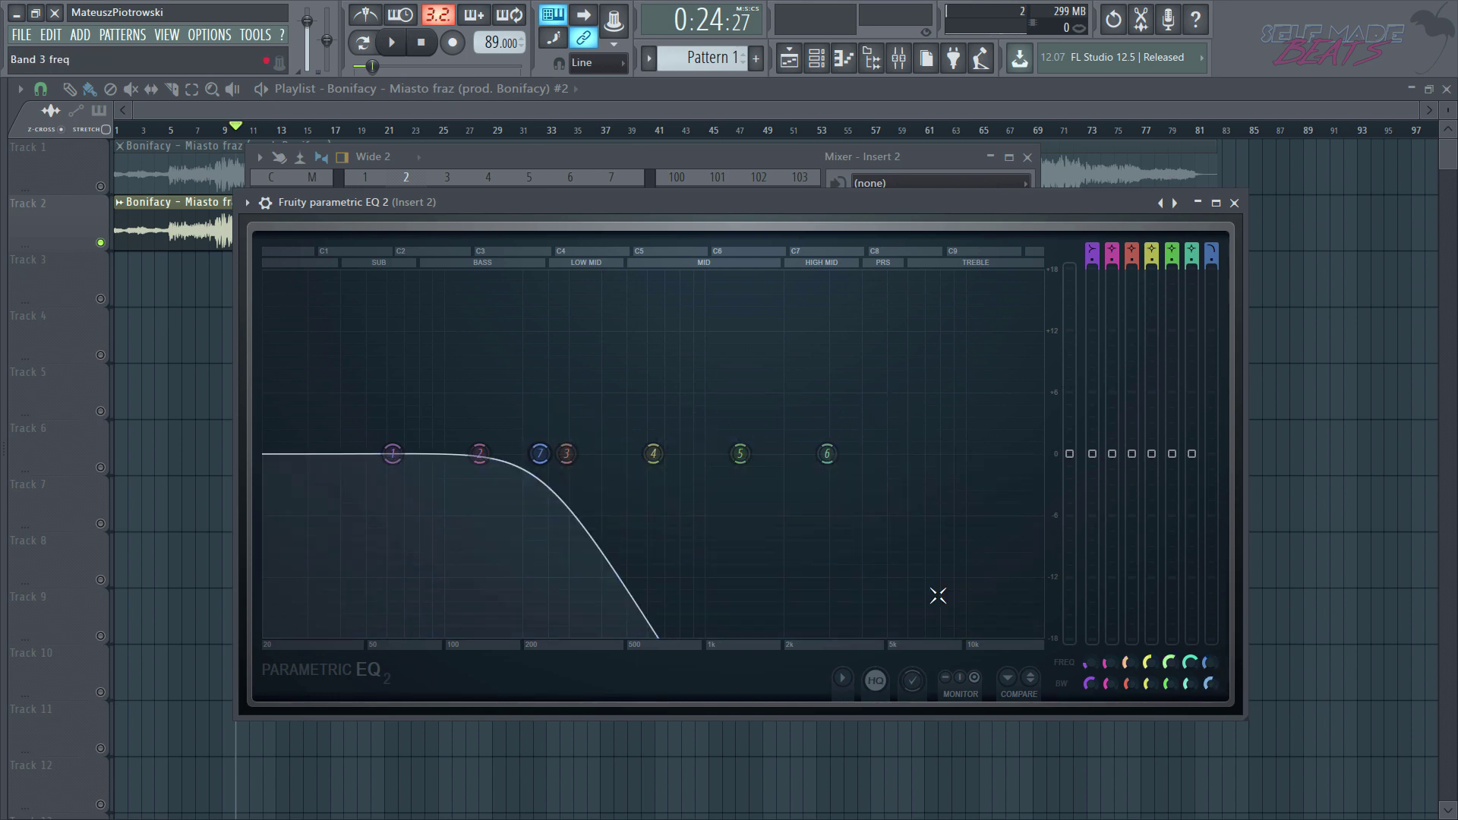
Step: Raise the Insert 2 EQ's main level to just under the +12 dB mark while Track 2 plays
{"action": "key", "text": "space"}
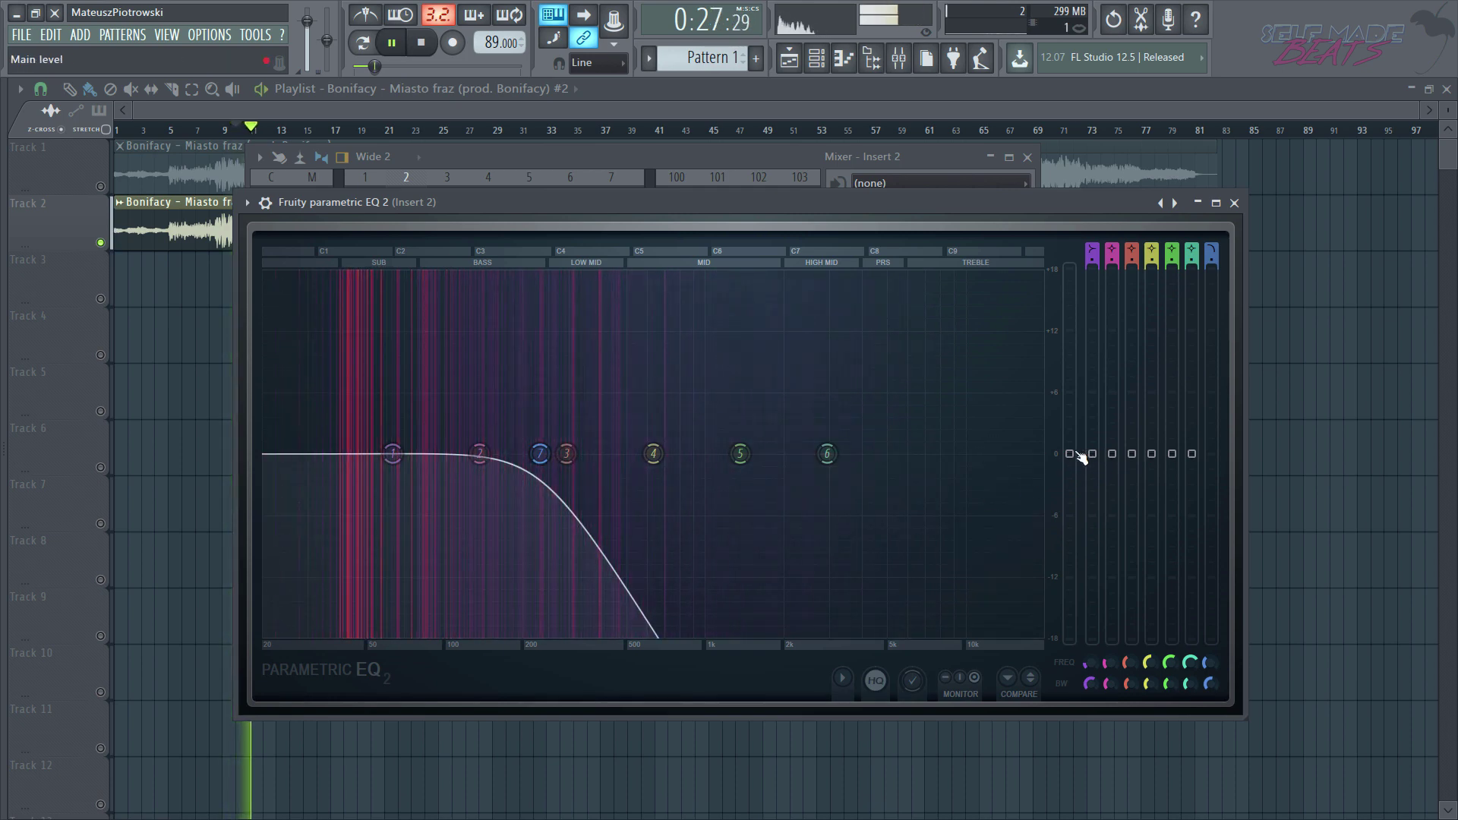
{"action": "left_click_drag", "start_coordinate": [1069, 454], "coordinate": [1069, 349]}
{"action": "key", "text": "space"}
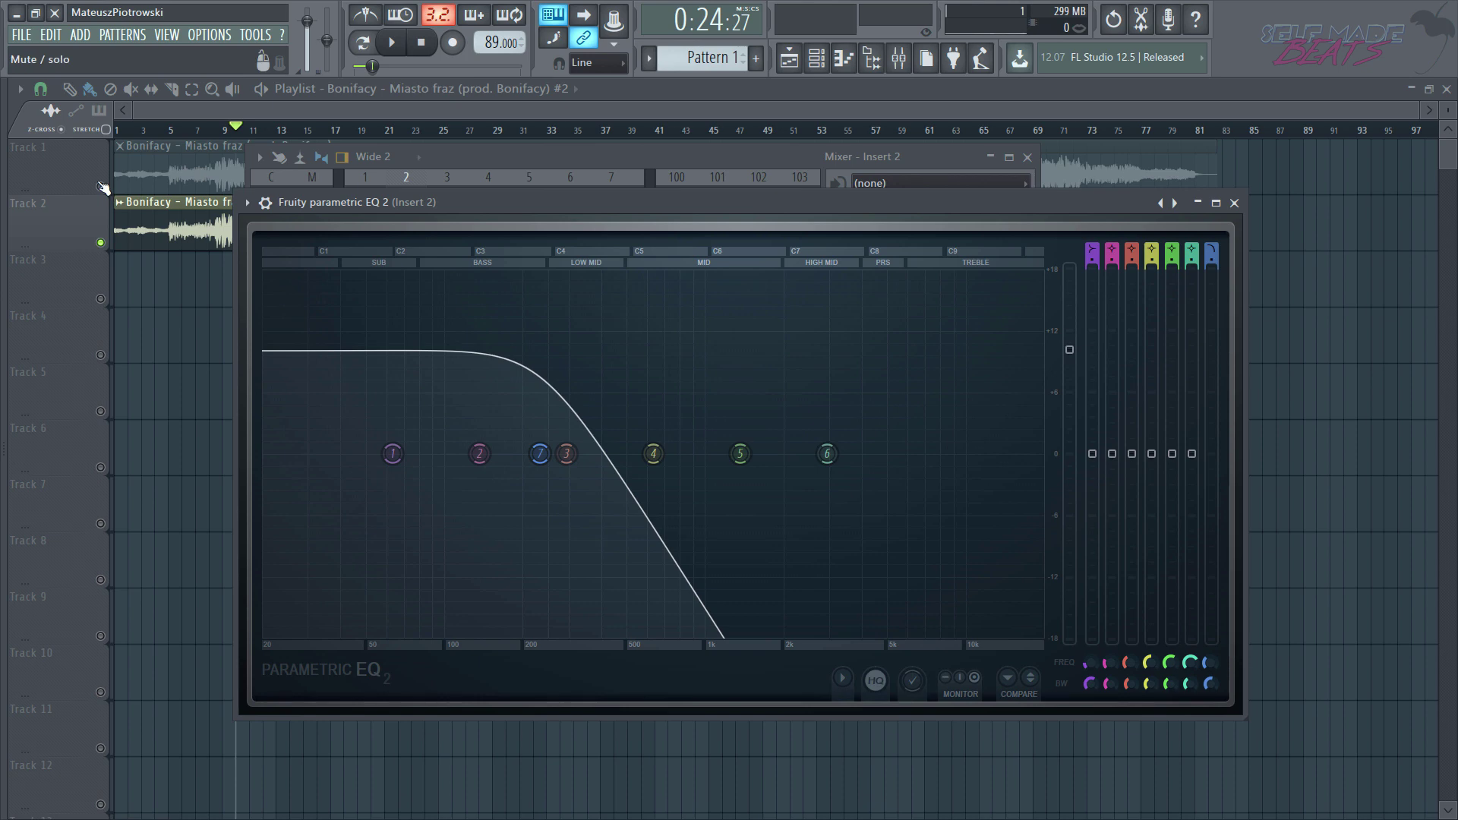
Step: Unmute Track 1 and play both tracks together with the mixer open
{"action": "left_click", "coordinate": [100, 187]}
{"action": "key", "text": "space"}
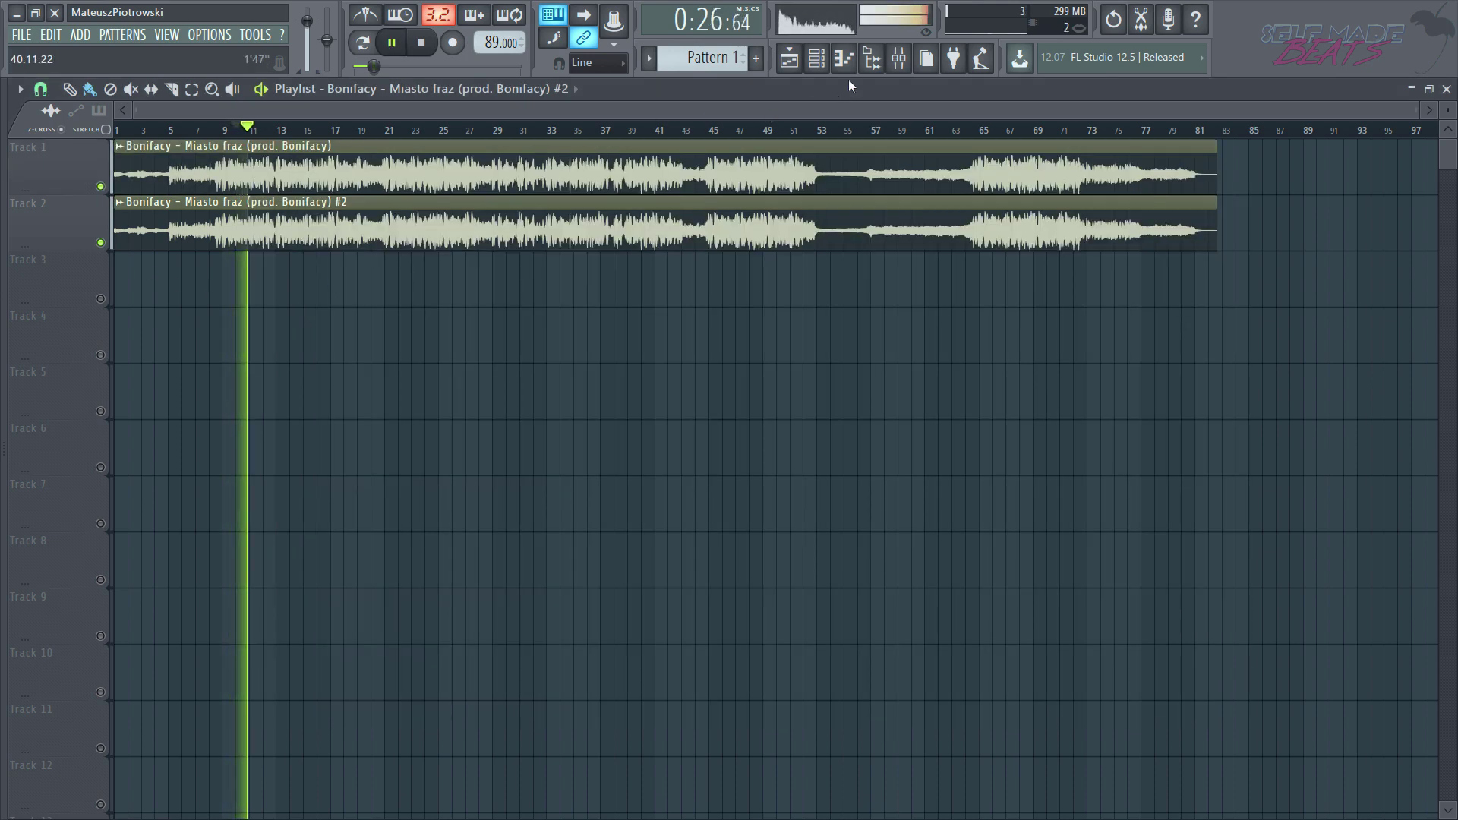
{"action": "left_click", "coordinate": [900, 57]}
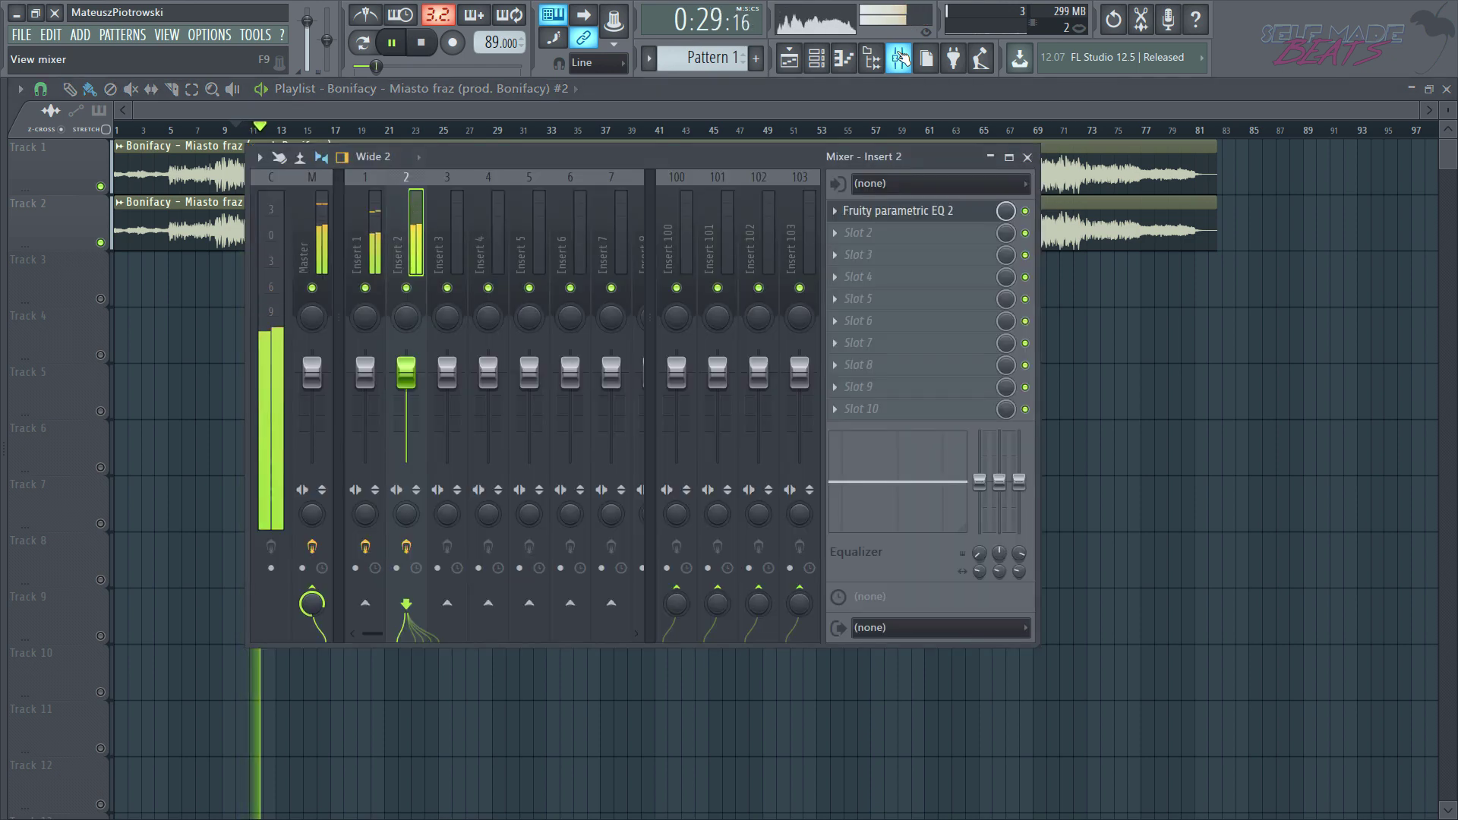
Step: Examine the Fruity Limiter on the Master track during a short playback of both tracks
{"action": "left_click", "coordinate": [312, 247]}
{"action": "key", "text": "space"}
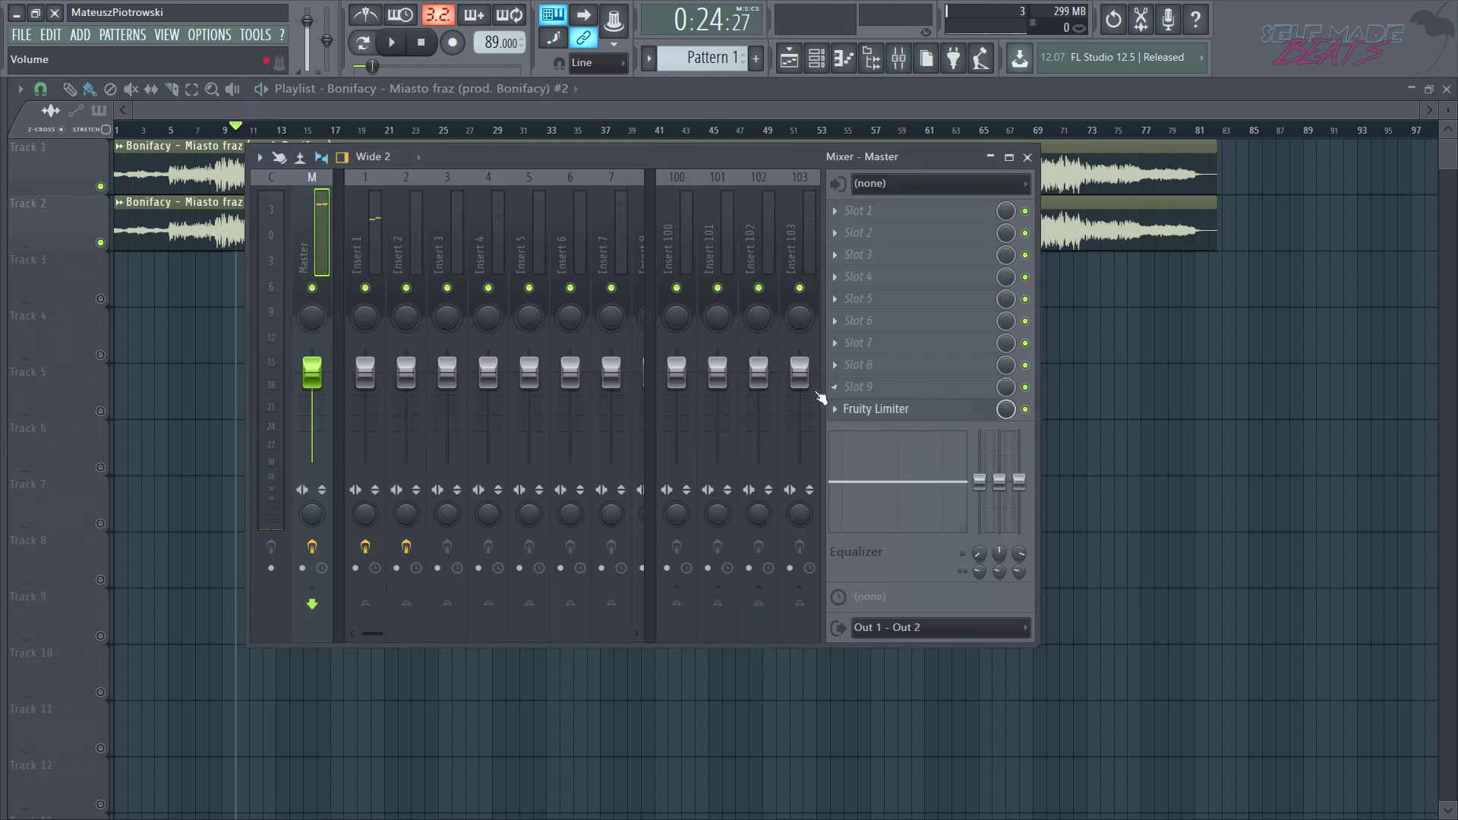
{"action": "left_click", "coordinate": [875, 410]}
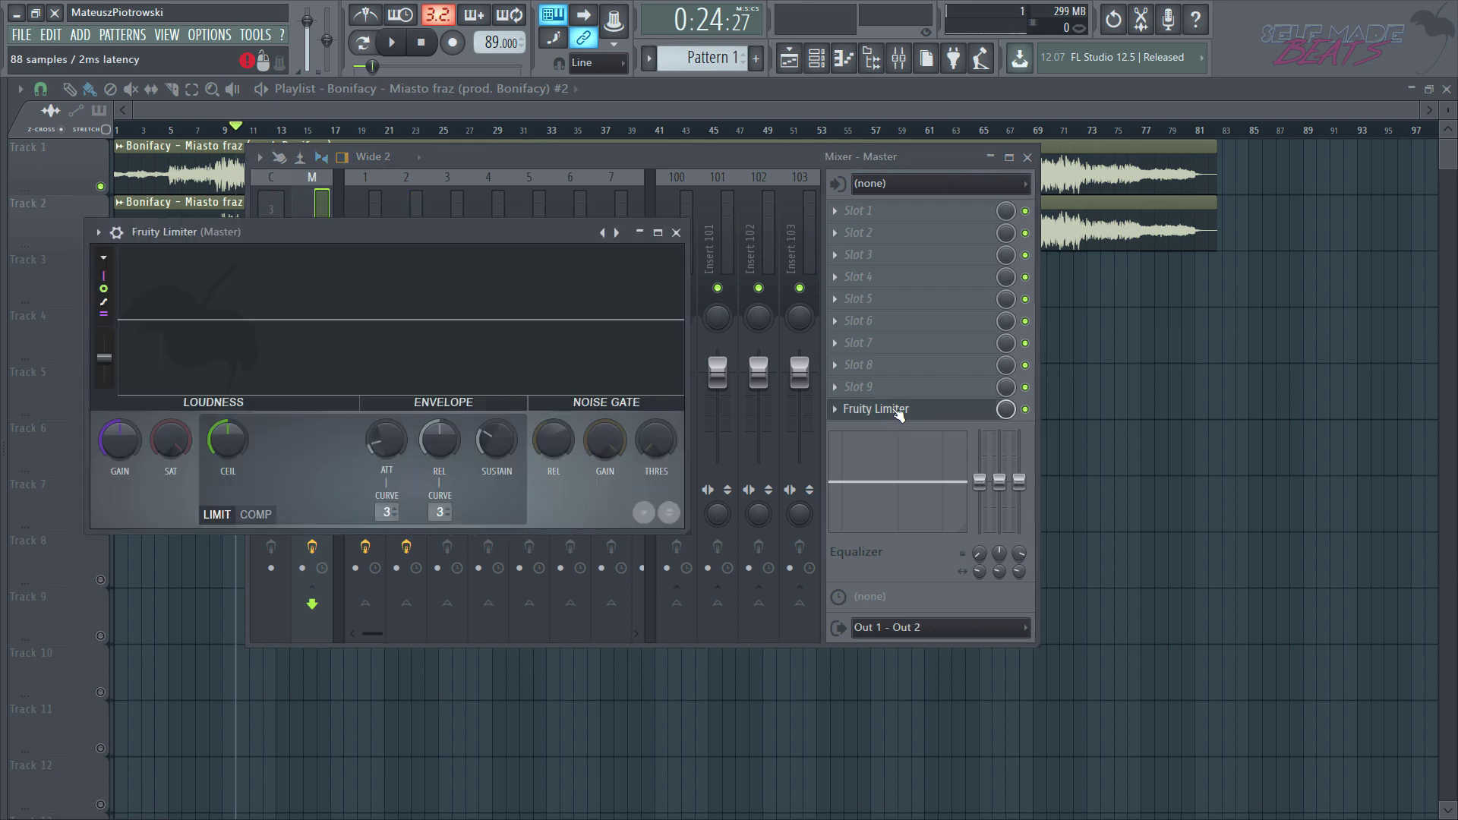
{"action": "key", "text": "space"}
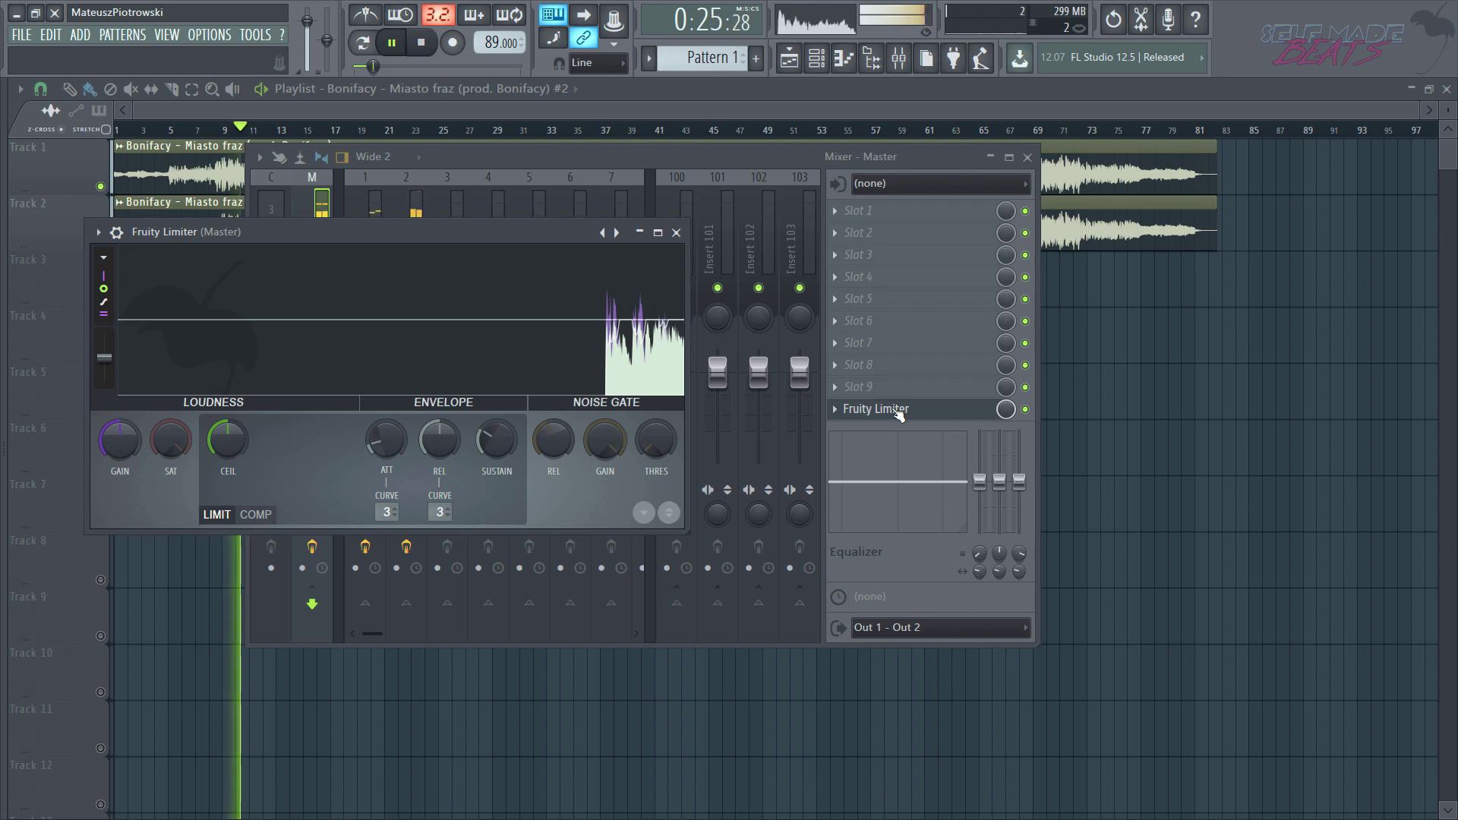
{"action": "key", "text": "space"}
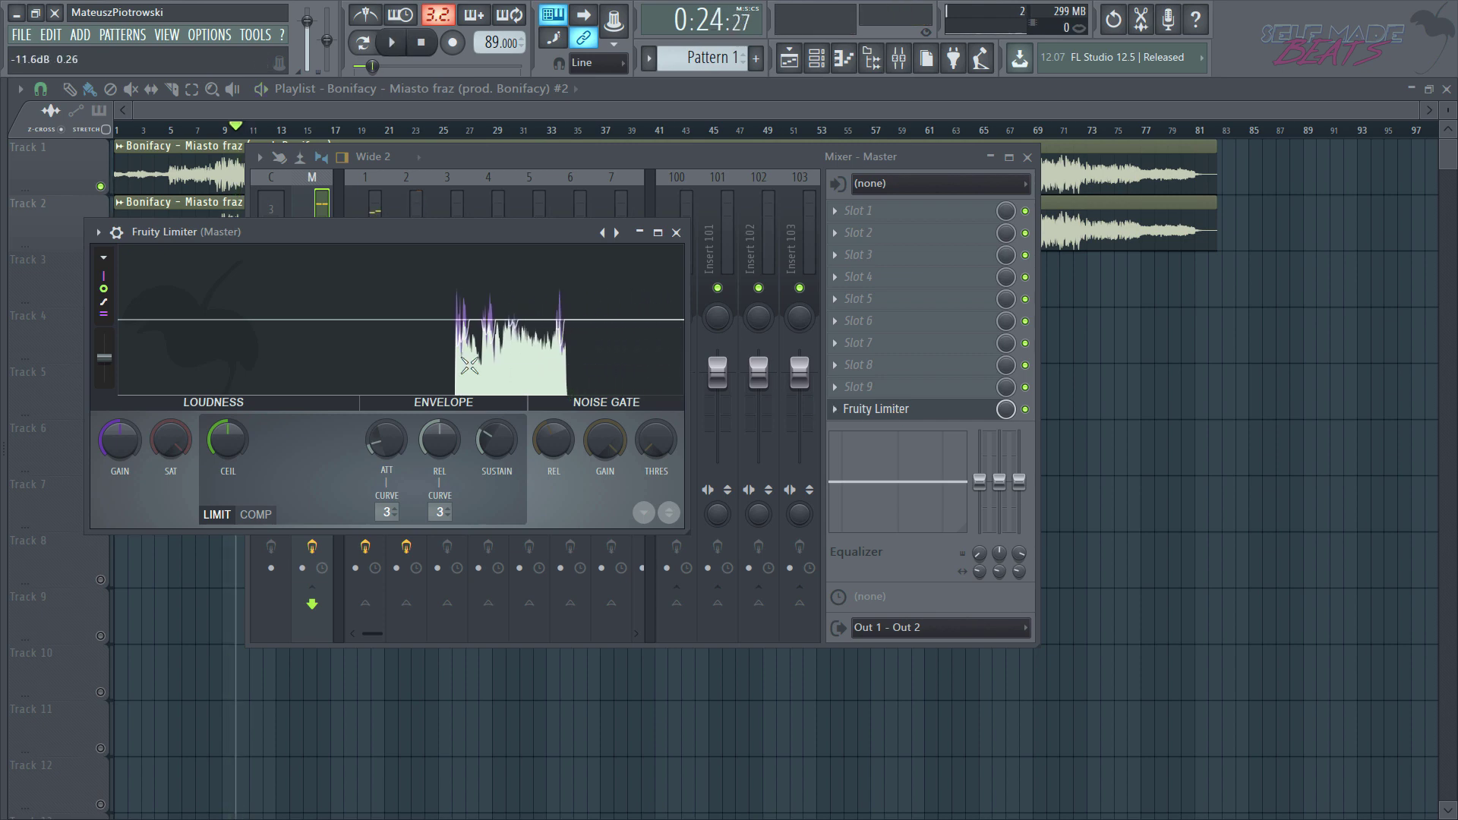
{"action": "left_click", "coordinate": [676, 233]}
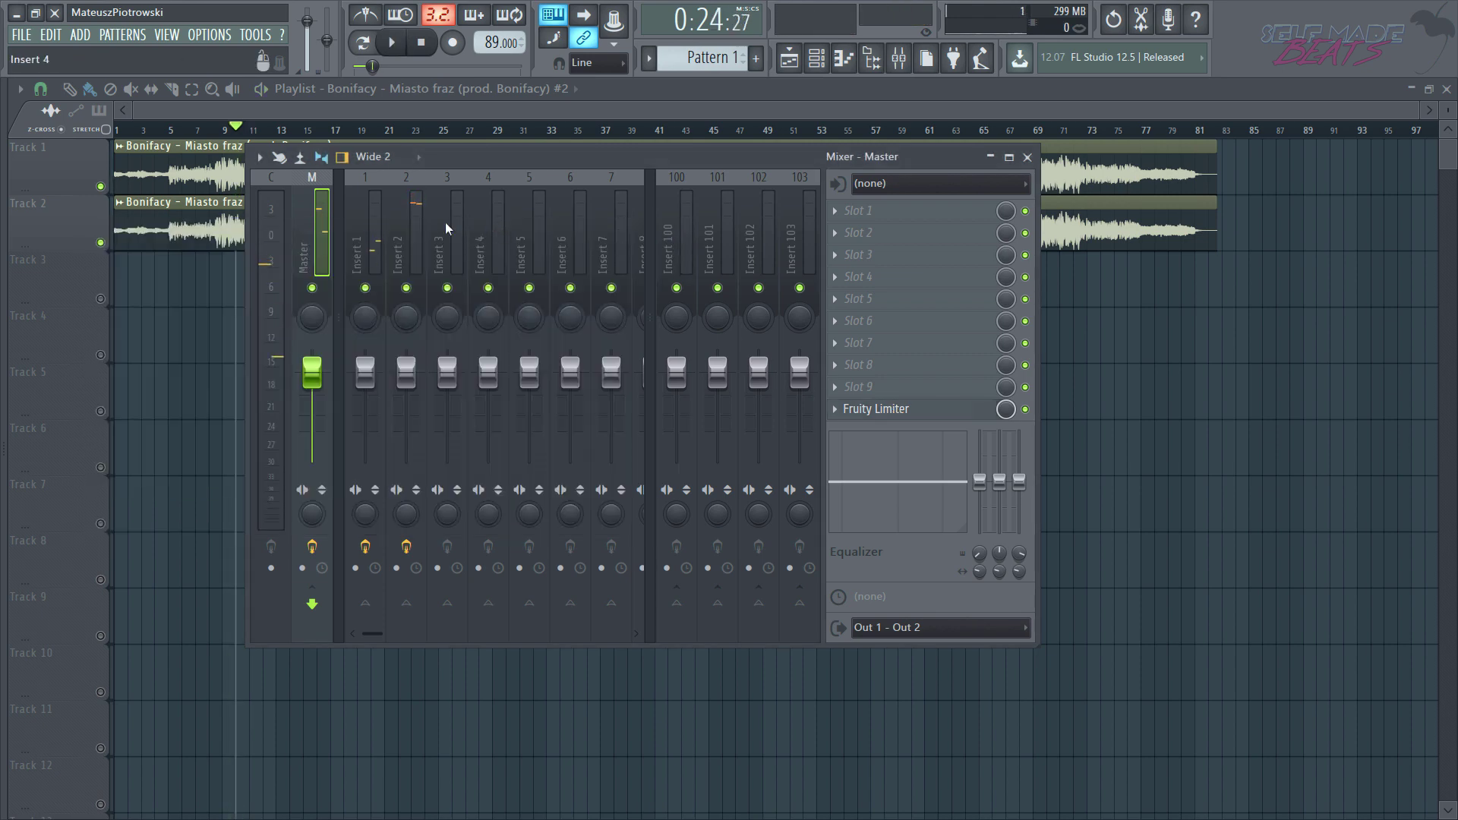
Step: Lower the main level of the Insert 2 EQ to about 8.2 dB while both tracks play
{"action": "left_click", "coordinate": [407, 221]}
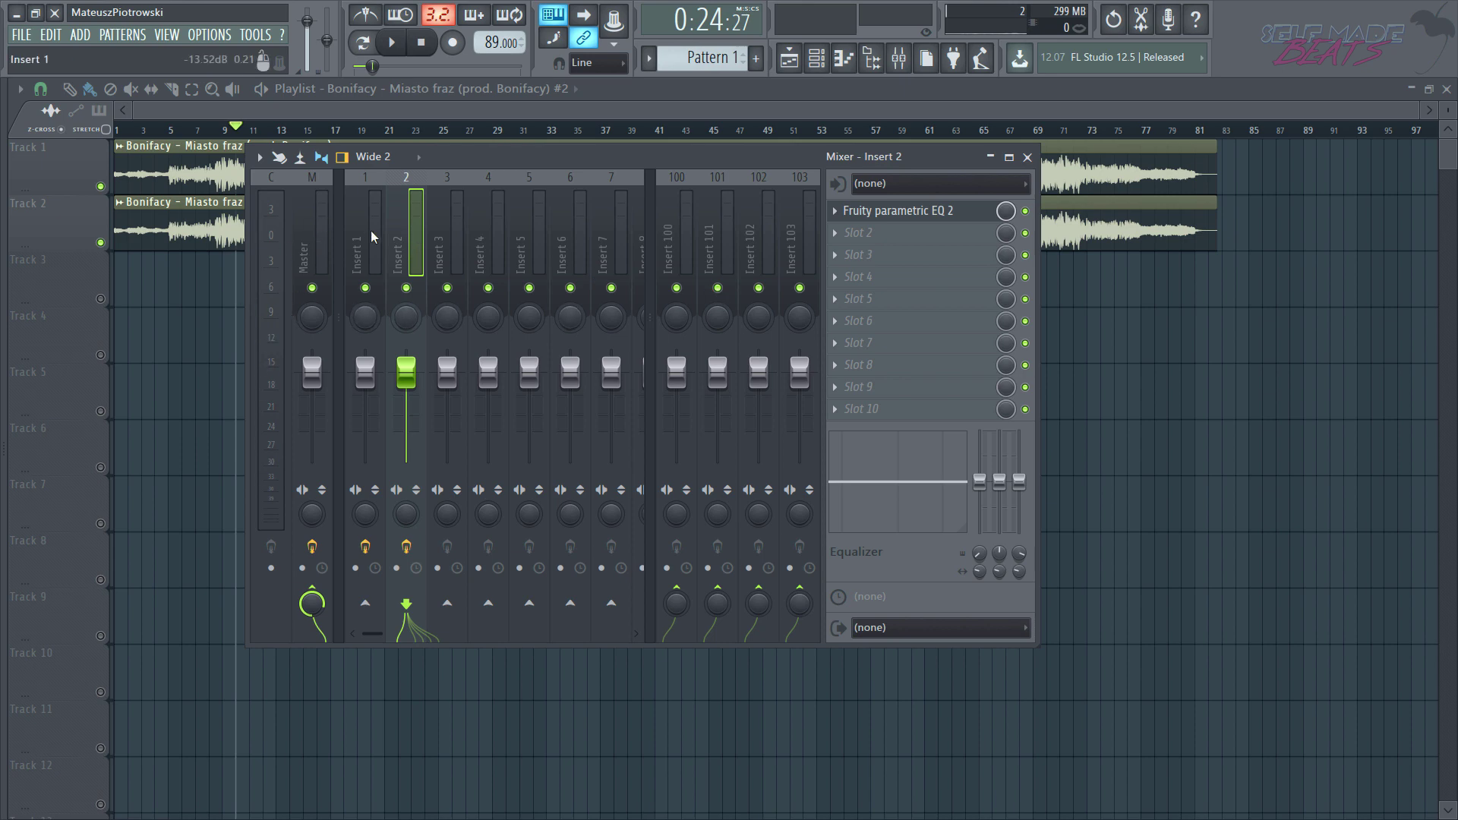
{"action": "key", "text": "space"}
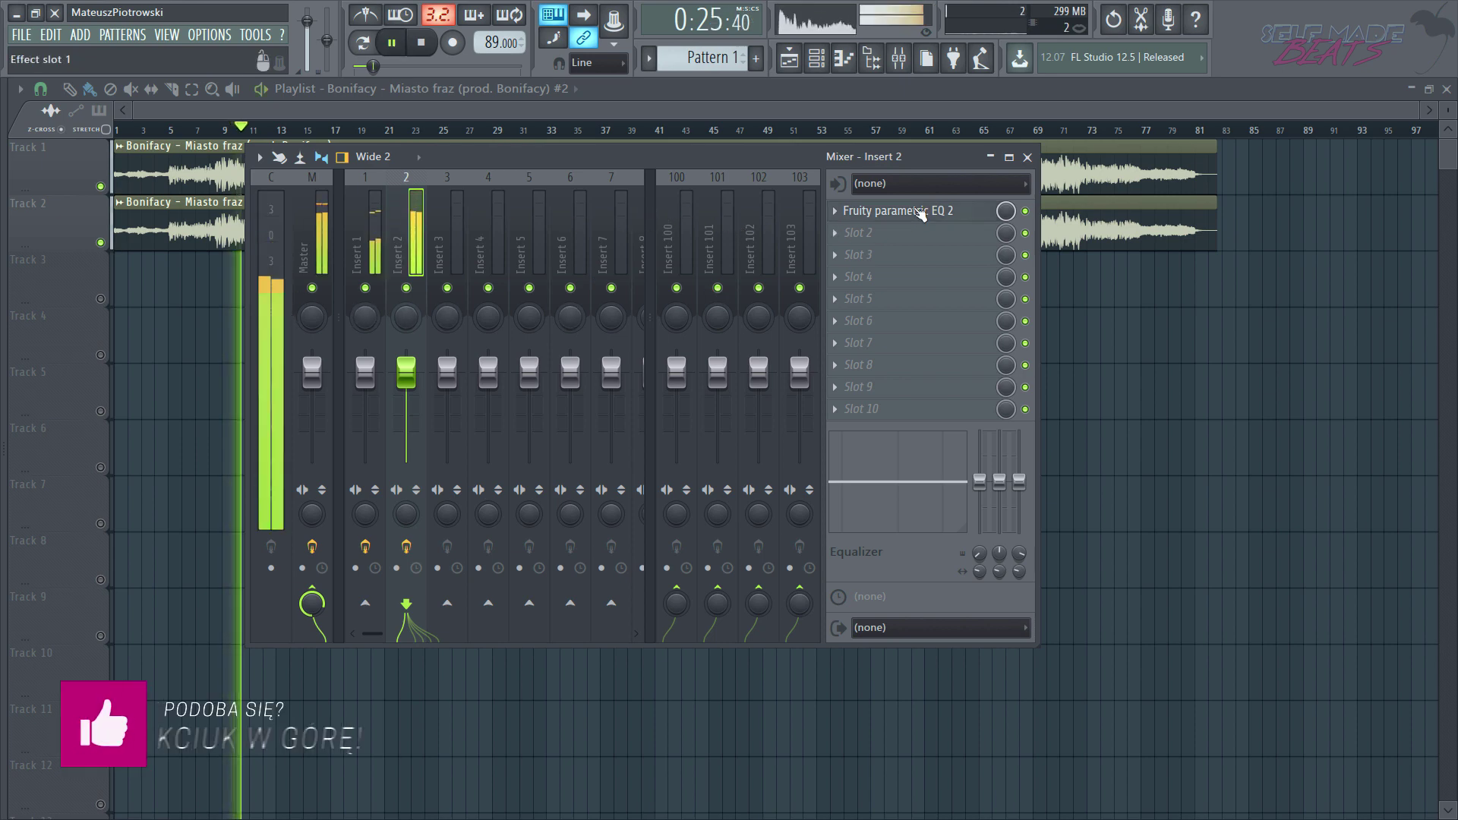
{"action": "left_click", "coordinate": [897, 210]}
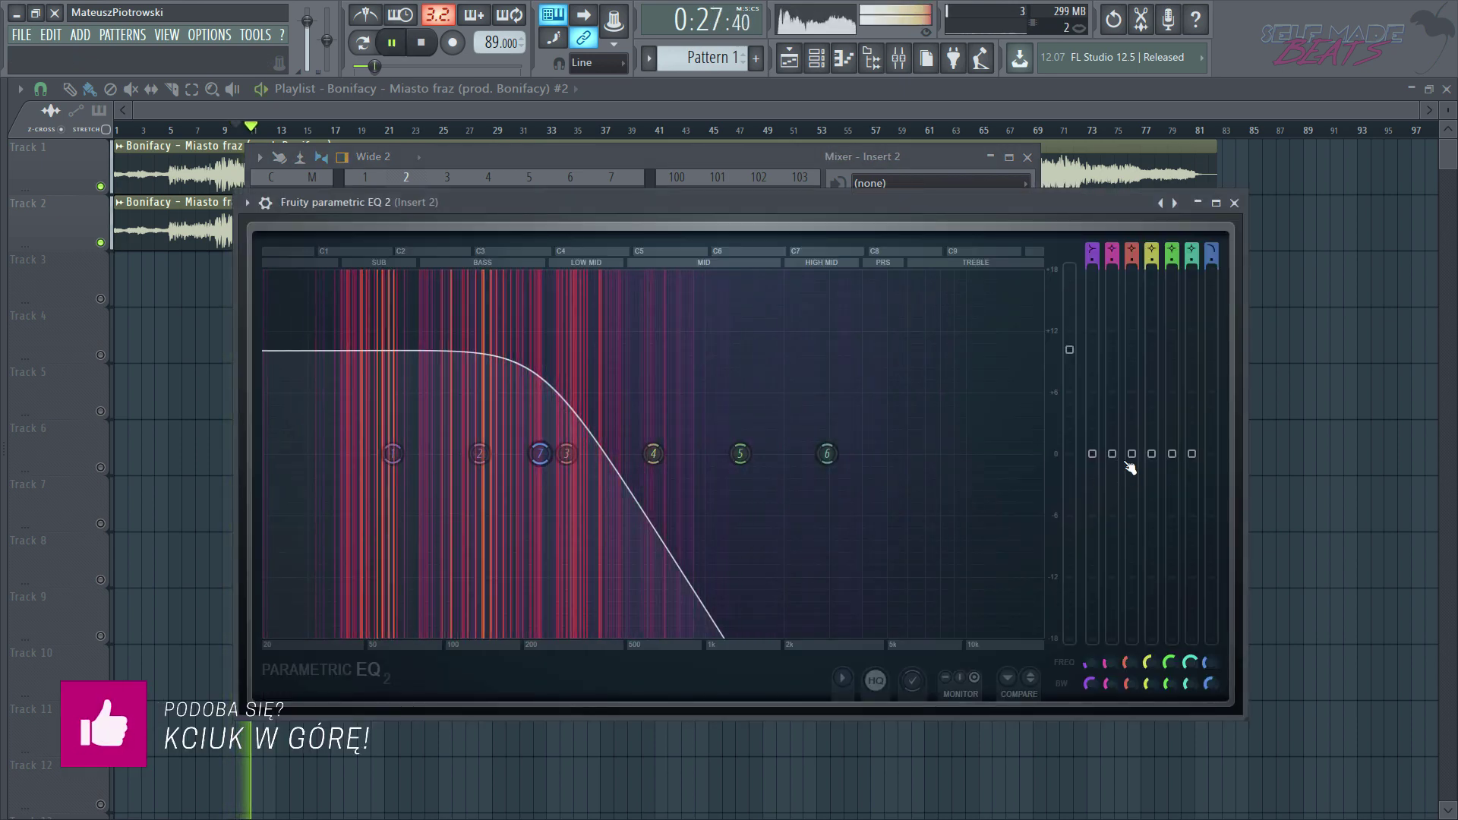
{"action": "mouse_move", "coordinate": [1073, 354]}
{"action": "left_mouse_down"}
{"action": "mouse_move", "coordinate": [1070, 393]}
{"action": "mouse_move", "coordinate": [1069, 369]}
{"action": "left_mouse_up"}
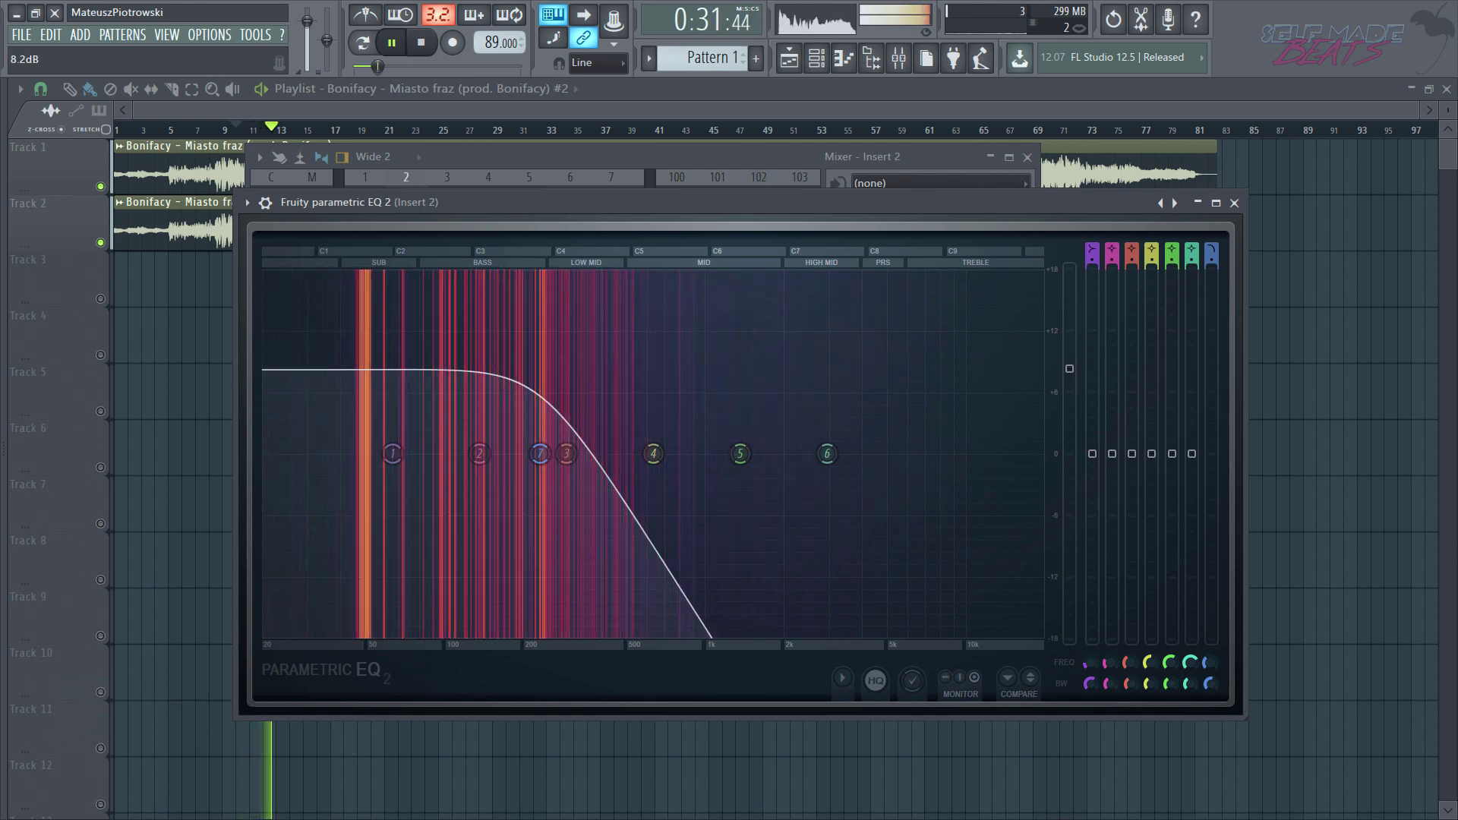
Step: Stop playback and lower the band 1 high-pass cutoff in the Insert 1 EQ to about 86 Hz
{"action": "key", "text": "space"}
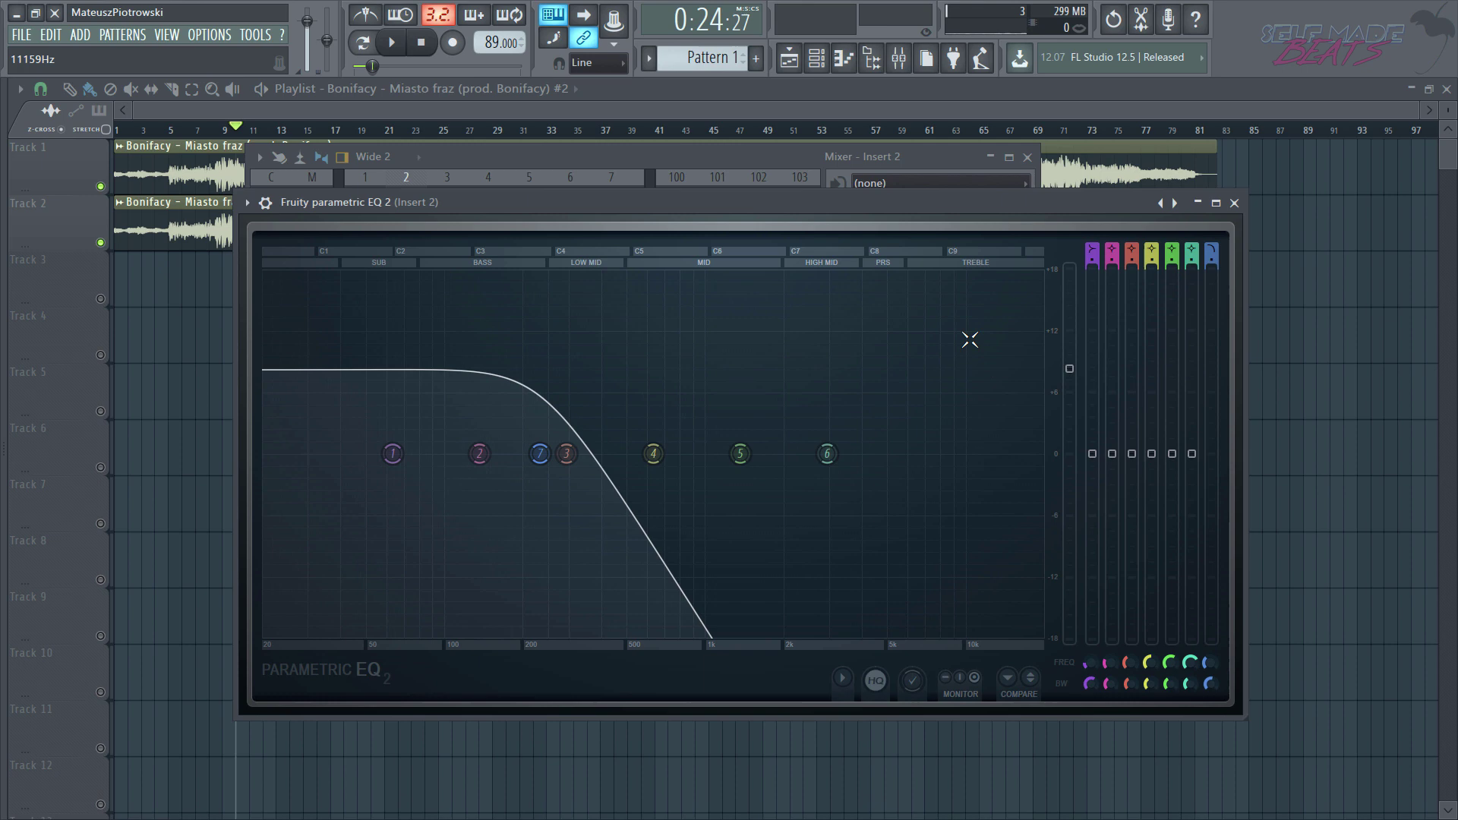
{"action": "left_click", "coordinate": [749, 155]}
{"action": "left_click", "coordinate": [367, 242]}
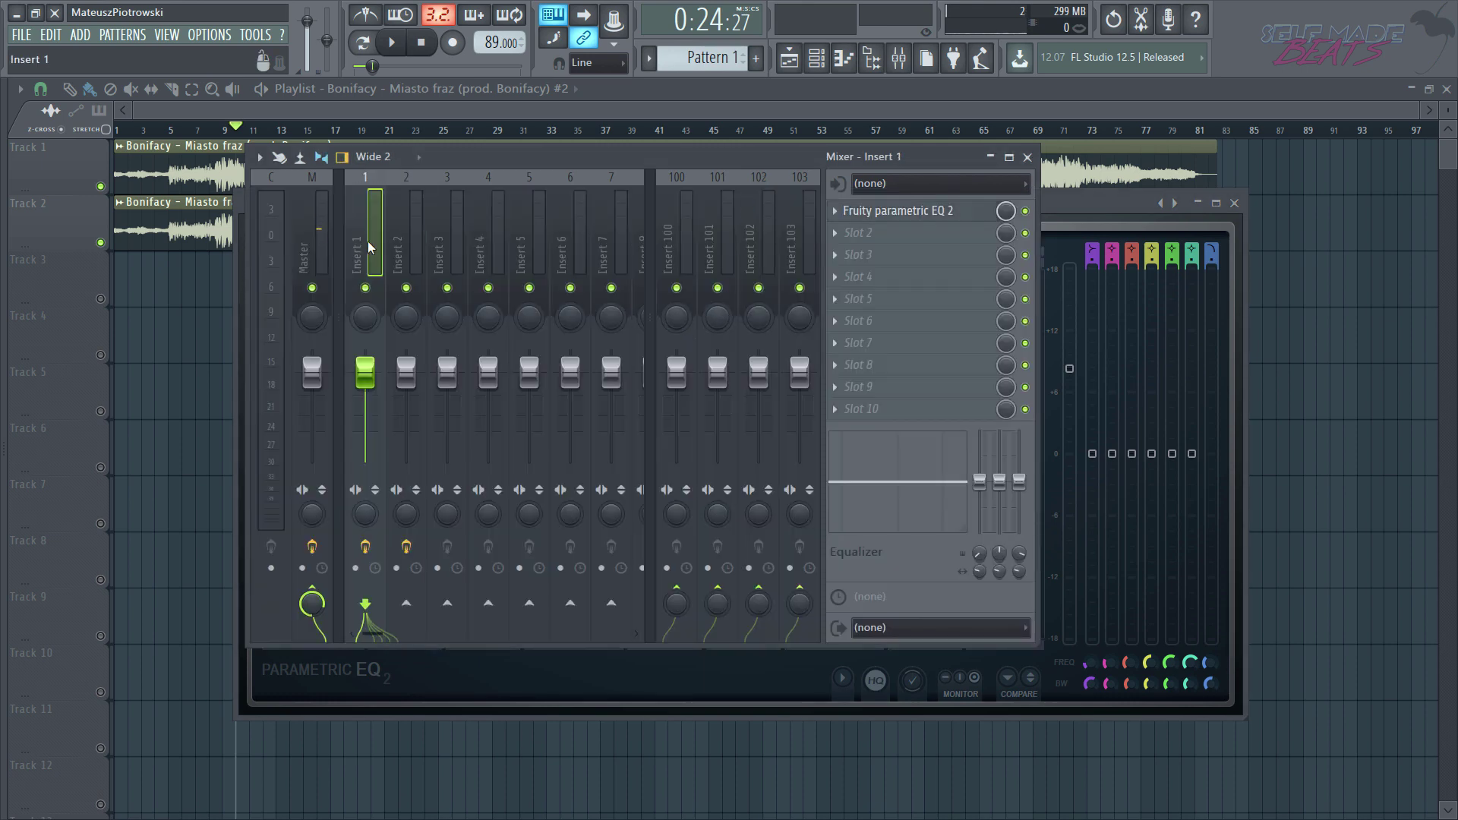
{"action": "left_click", "coordinate": [946, 213]}
{"action": "left_click_drag", "start_coordinate": [508, 400], "coordinate": [483, 399]}
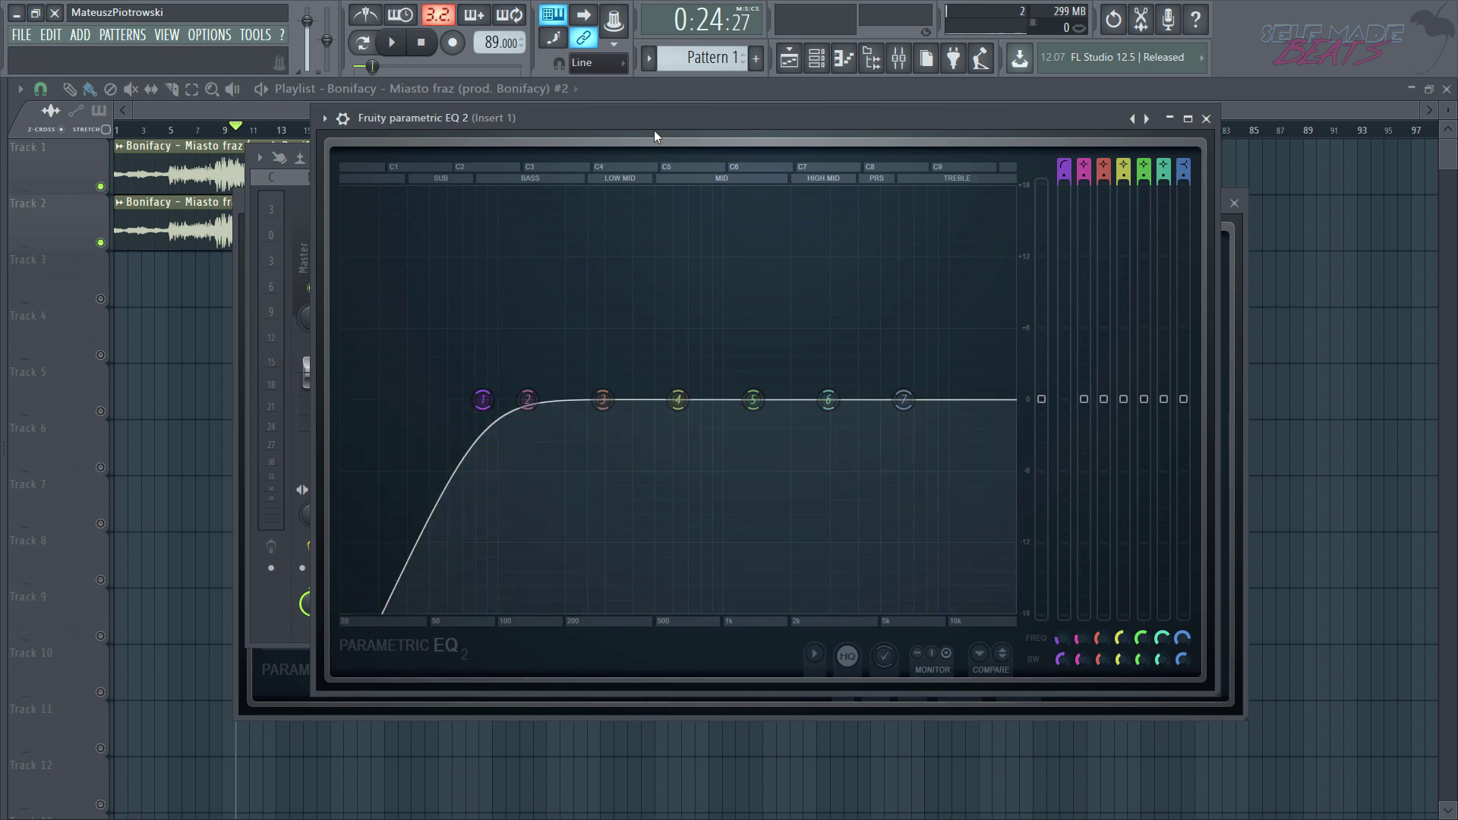
Step: Reposition the Insert 1 EQ window and nudge band 1's high-pass cutoff slightly higher while both tracks play
{"action": "left_click_drag", "start_coordinate": [647, 132], "coordinate": [696, 184]}
{"action": "key", "text": "space"}
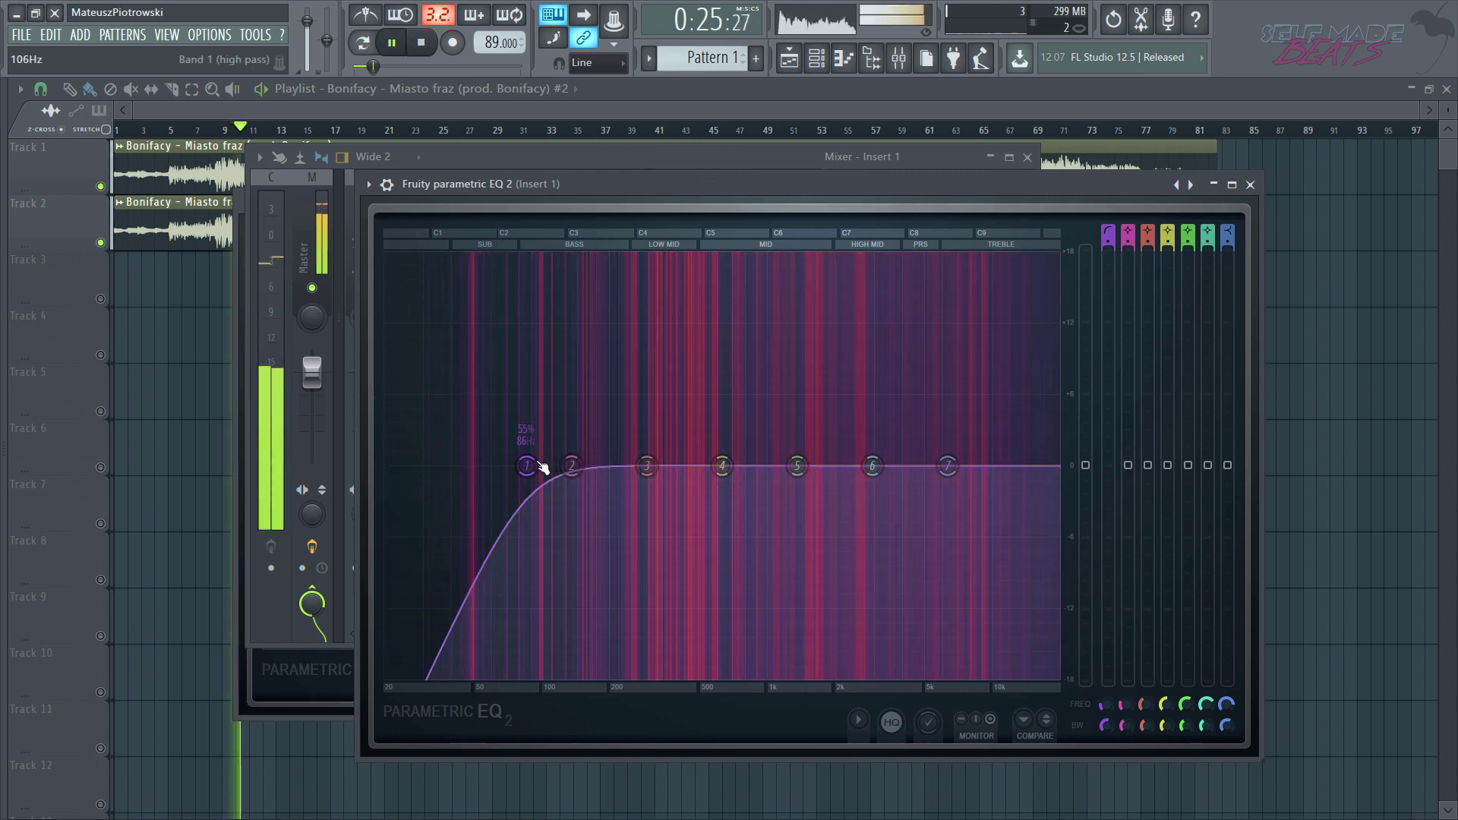
{"action": "left_click_drag", "start_coordinate": [531, 464], "coordinate": [540, 464]}
Step: Raise the main level of the Insert 2 EQ to about 9 dB and audition both tracks briefly
{"action": "left_click", "coordinate": [512, 158]}
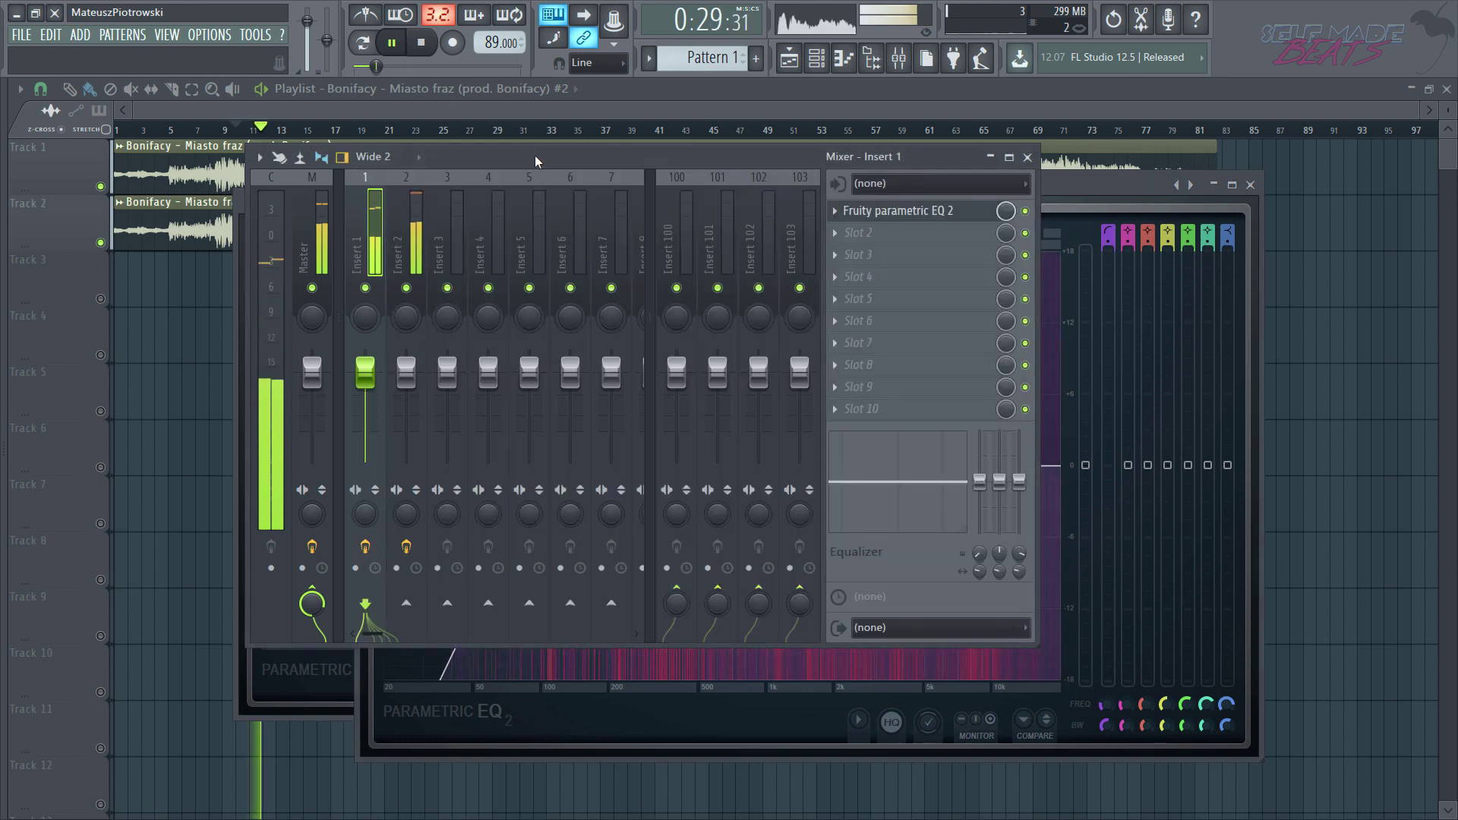
{"action": "left_click", "coordinate": [426, 231]}
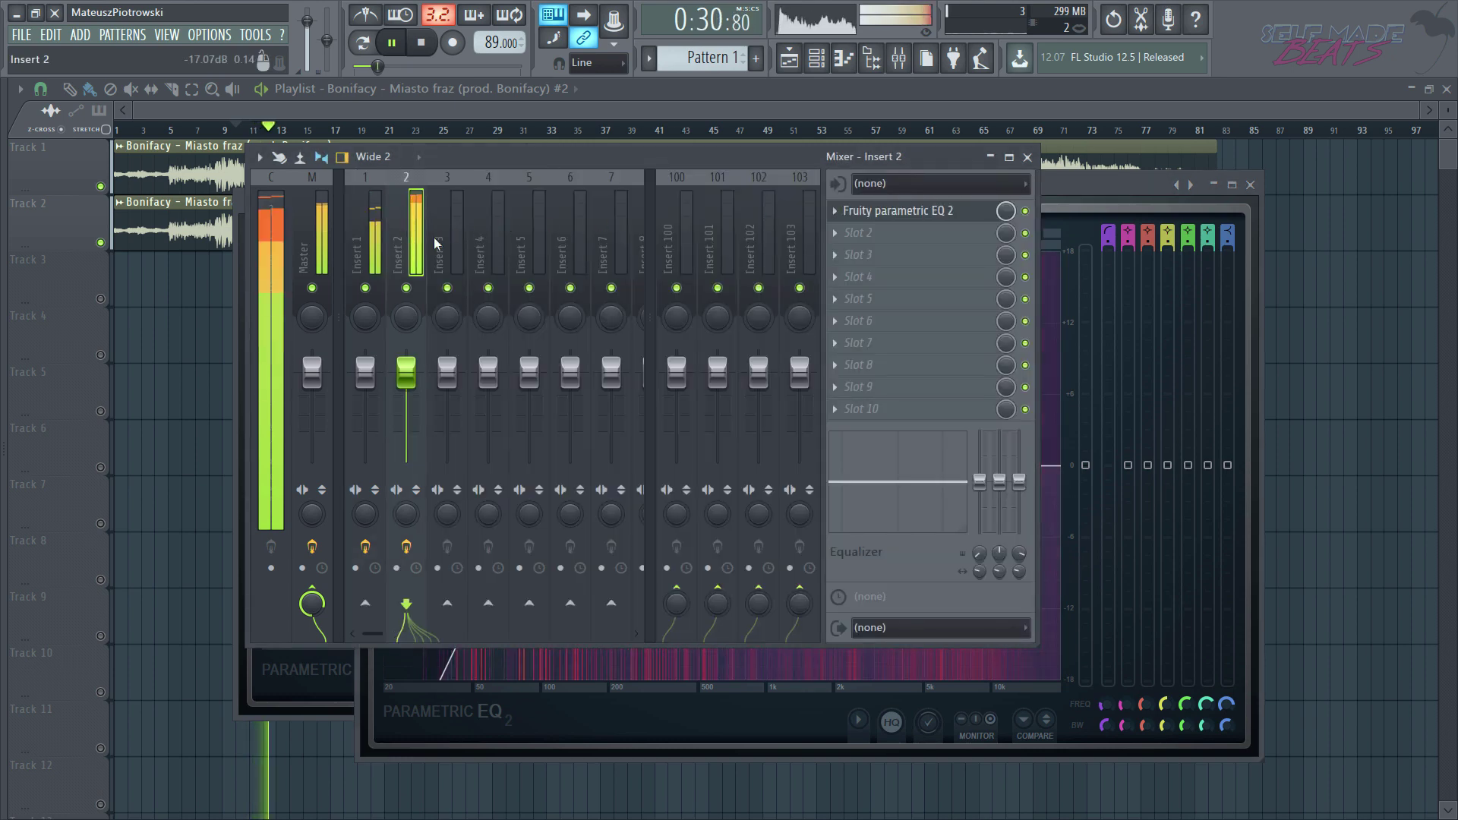
{"action": "left_click", "coordinate": [898, 211]}
{"action": "key", "text": "space"}
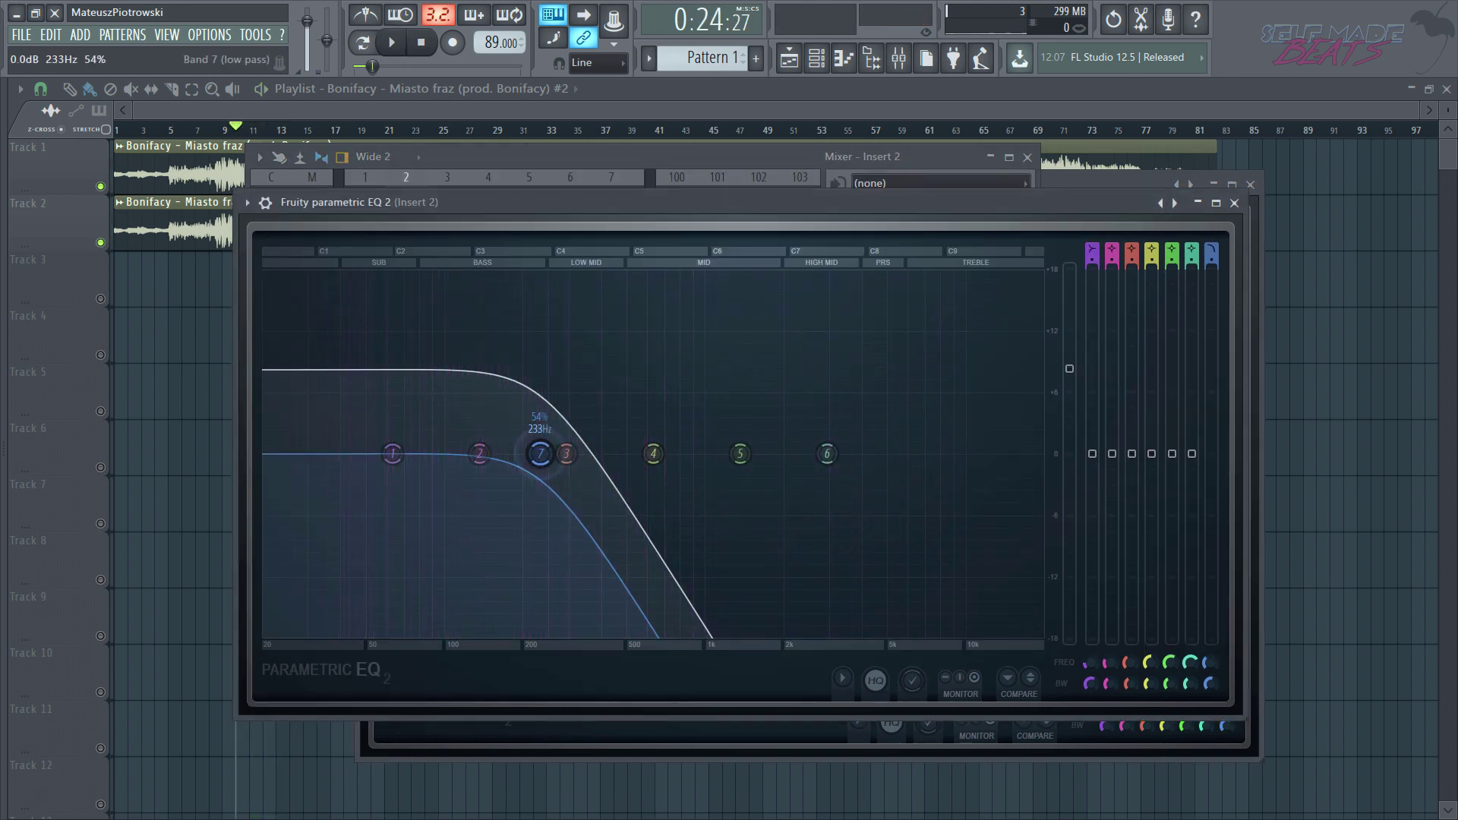
{"action": "left_click_drag", "start_coordinate": [1071, 370], "coordinate": [1070, 359]}
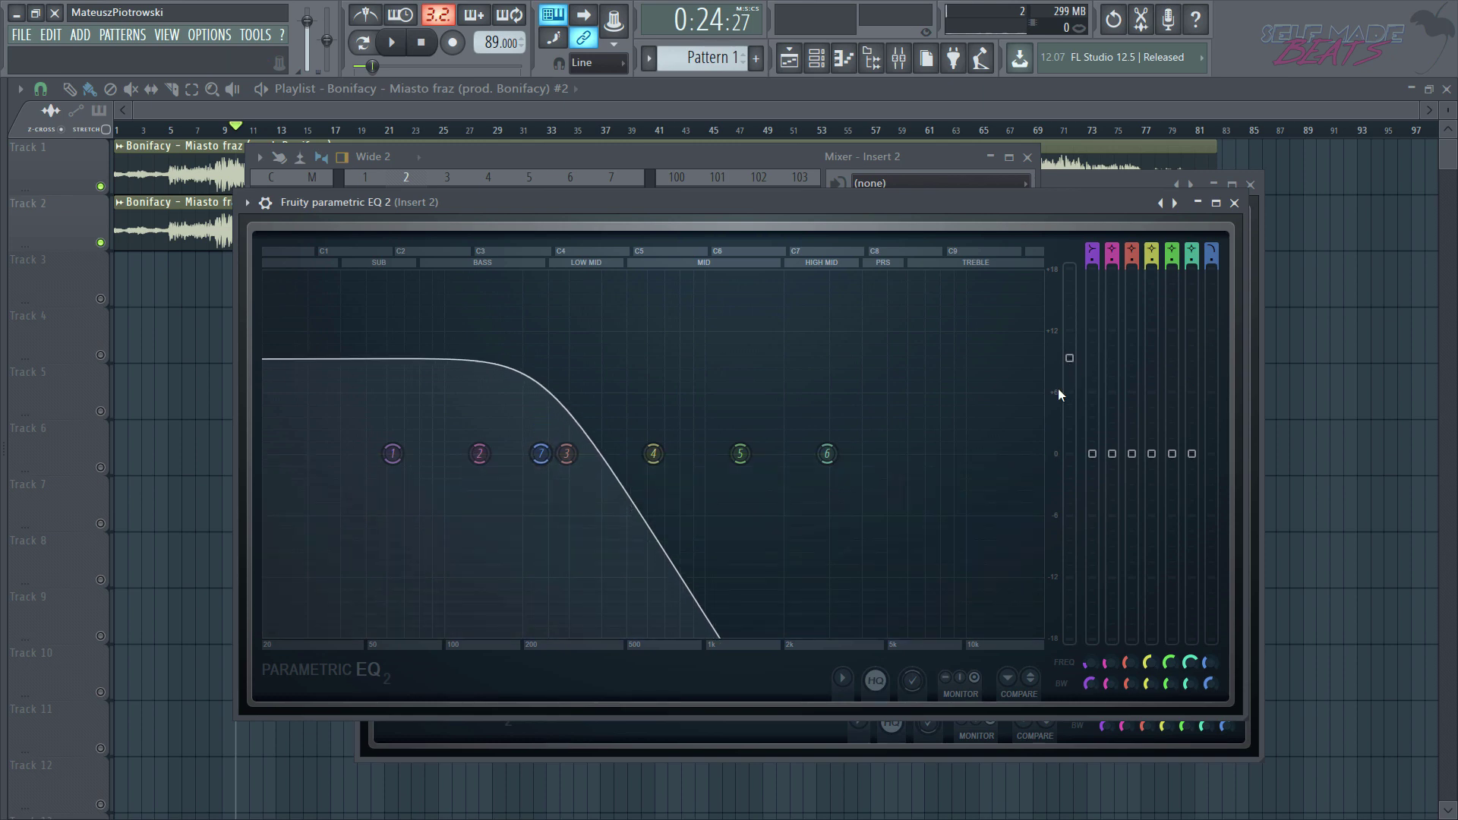
{"action": "key", "text": "space"}
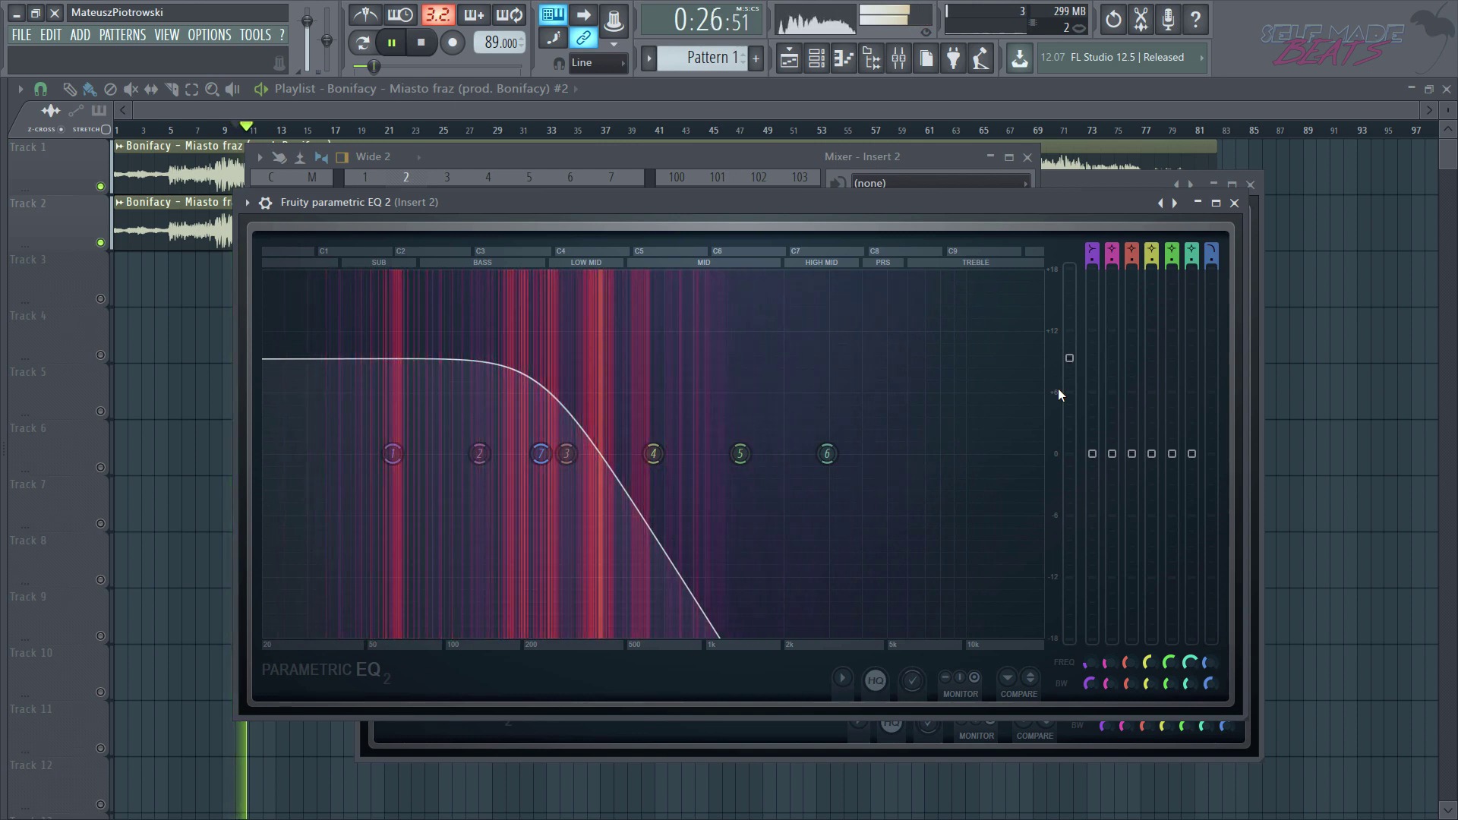
{"action": "key", "text": "space"}
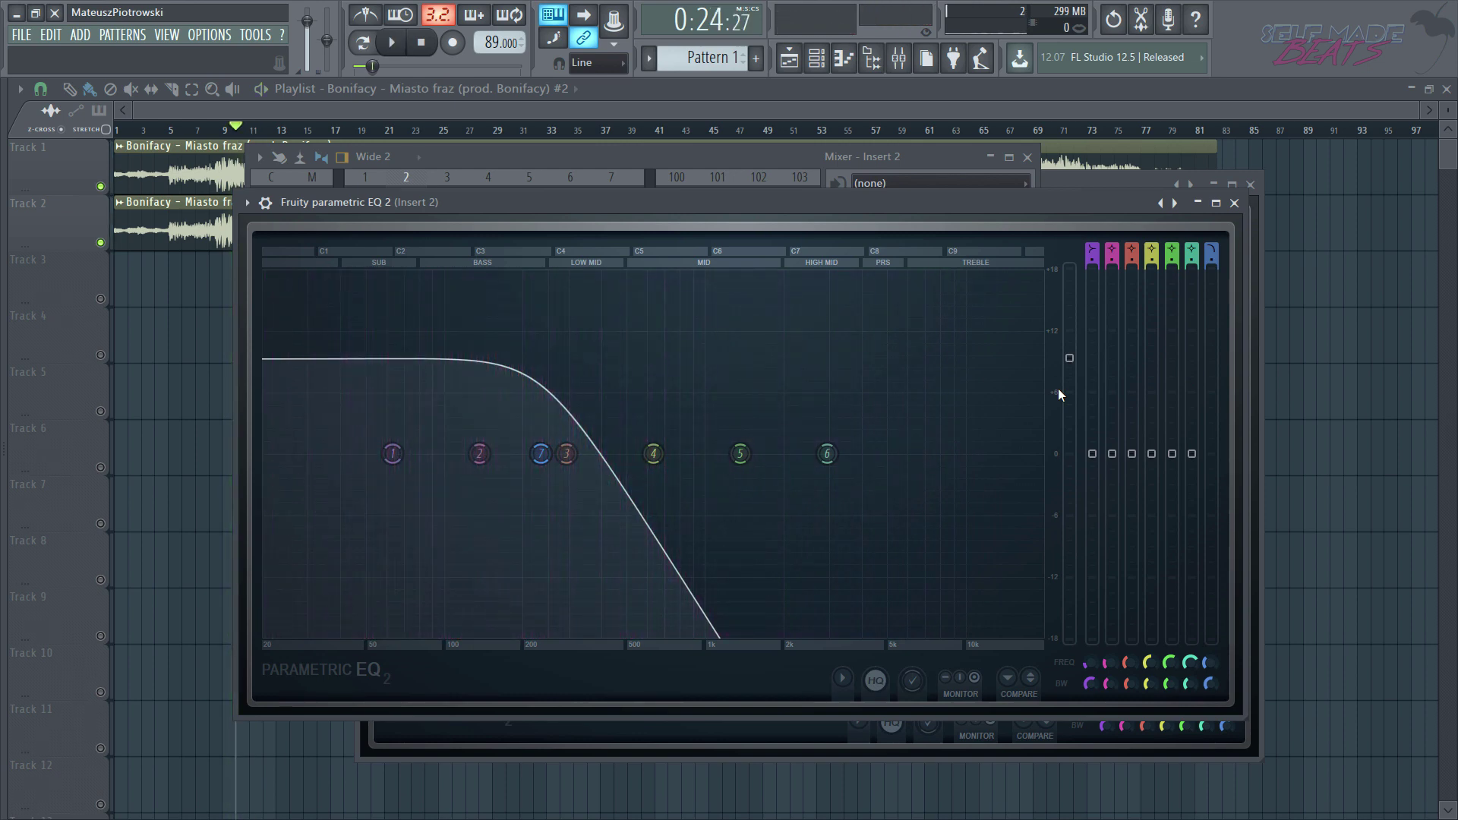